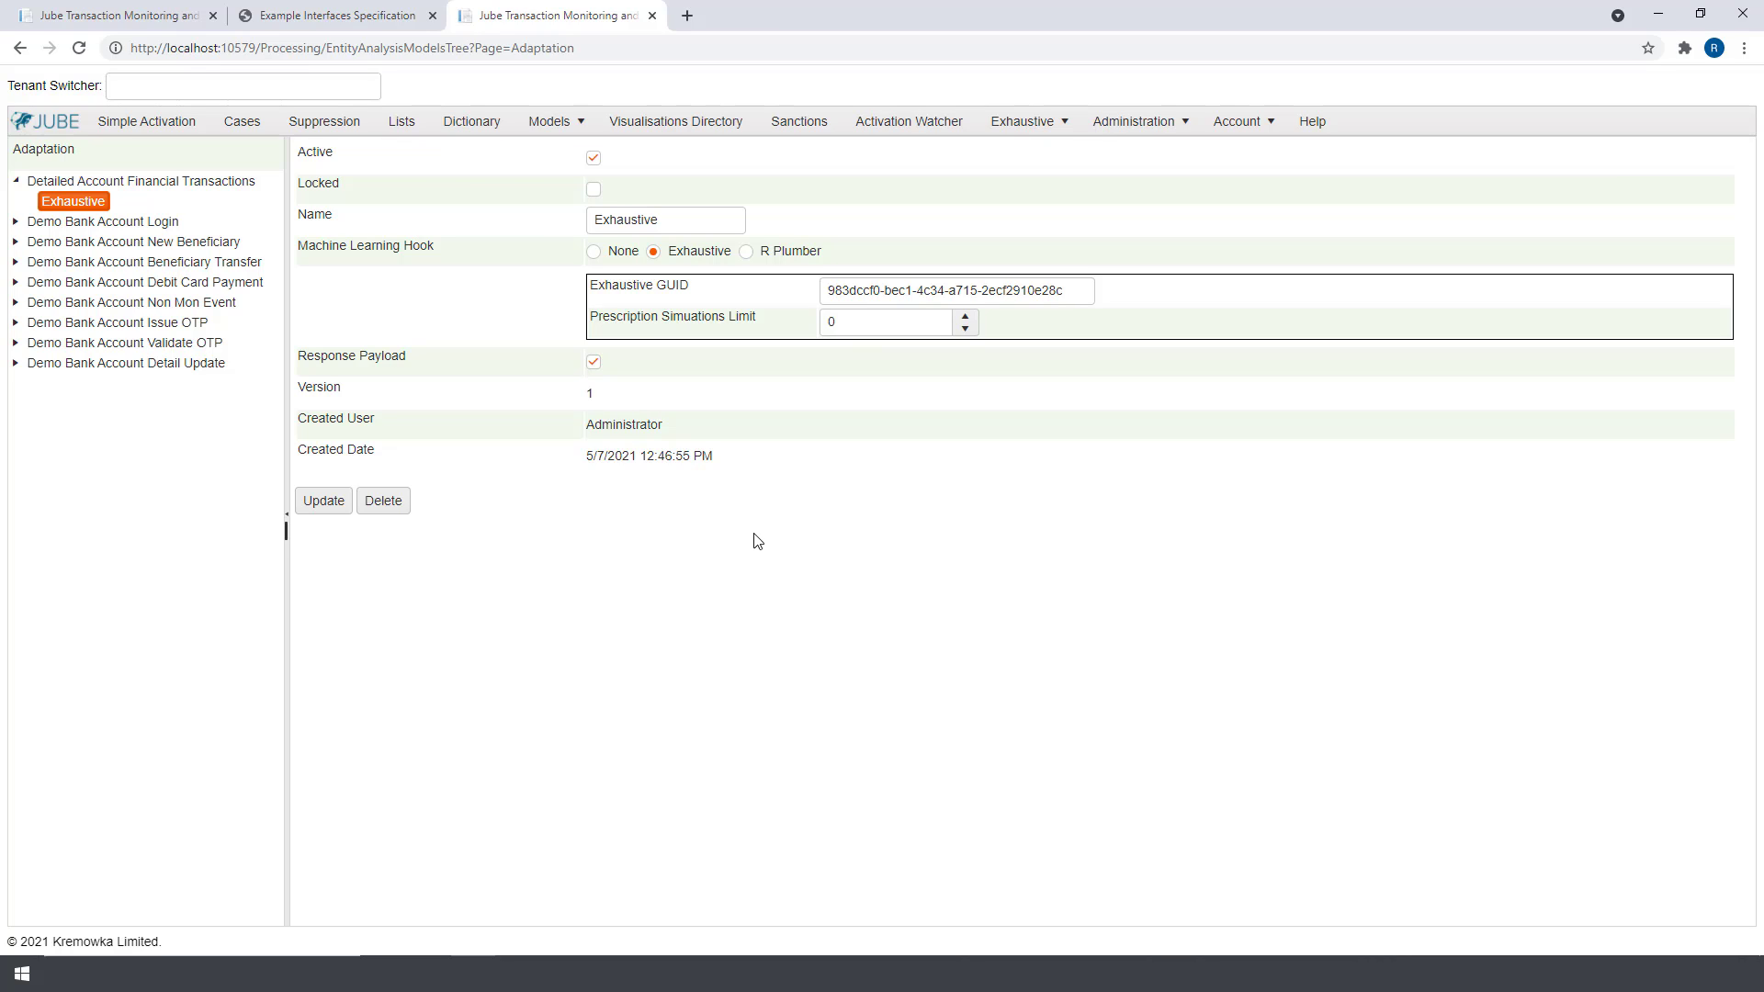
Step: Open the VelocityRuleThreshold activation rule under Detailed Account Financial Transactions
mouse_move(551, 121)
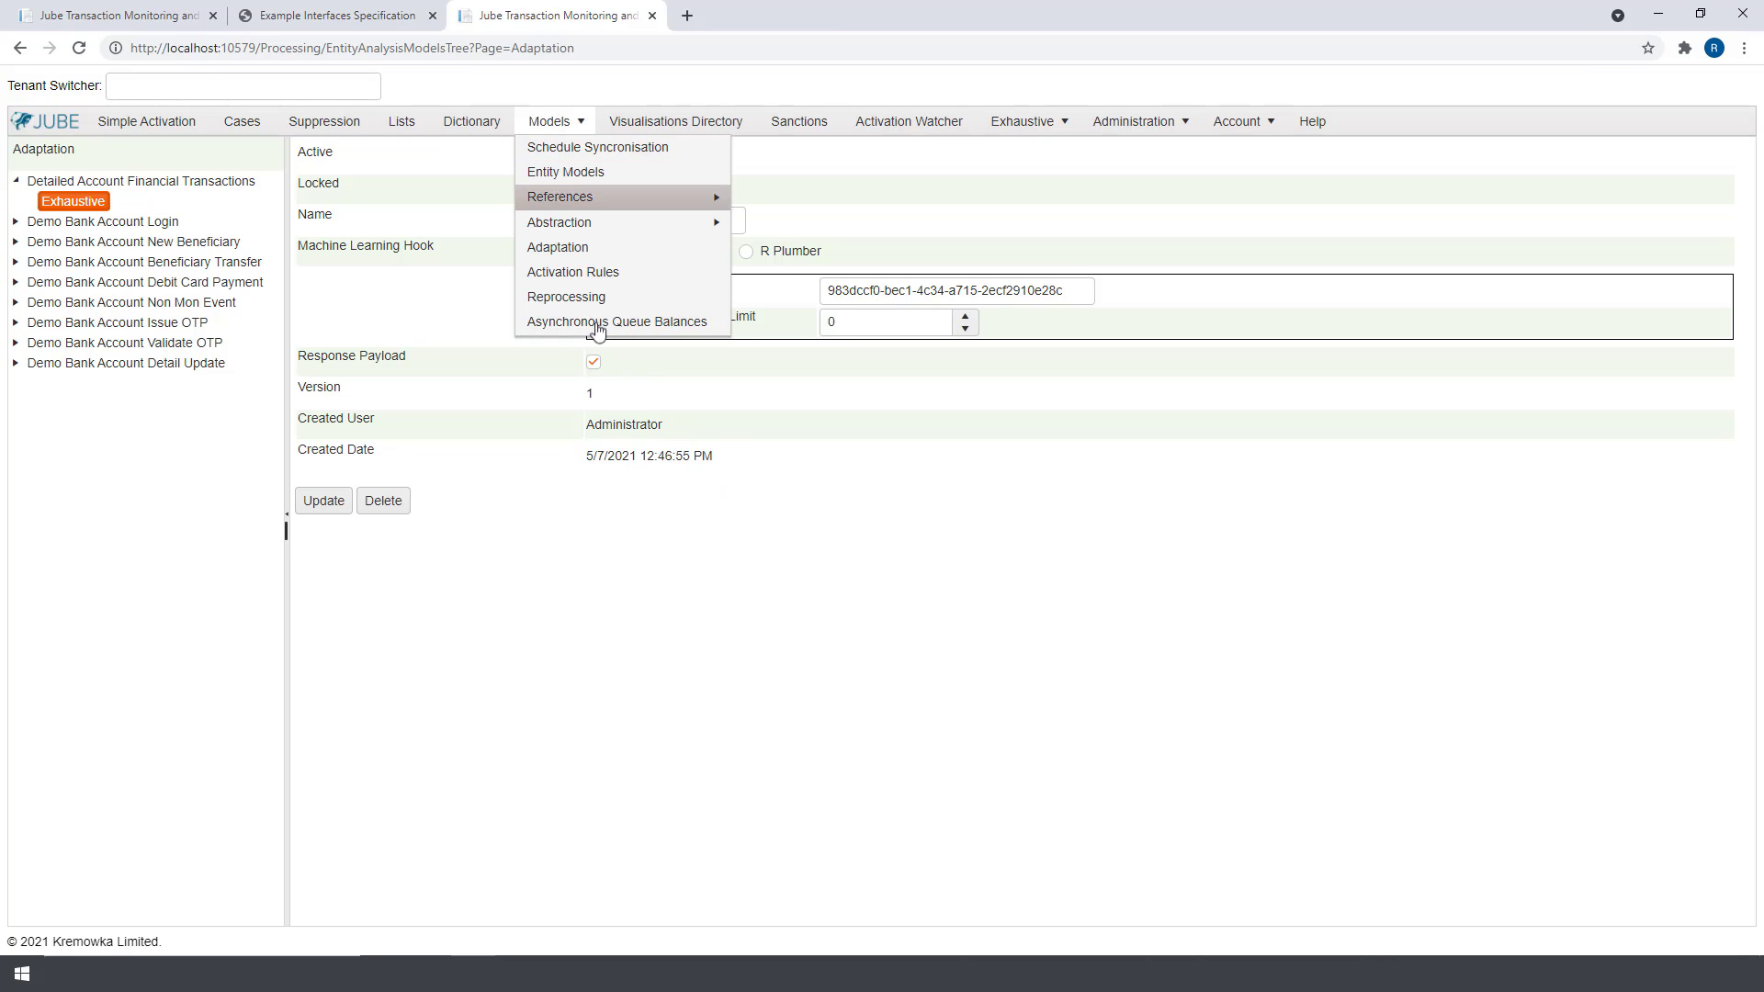
click(552, 272)
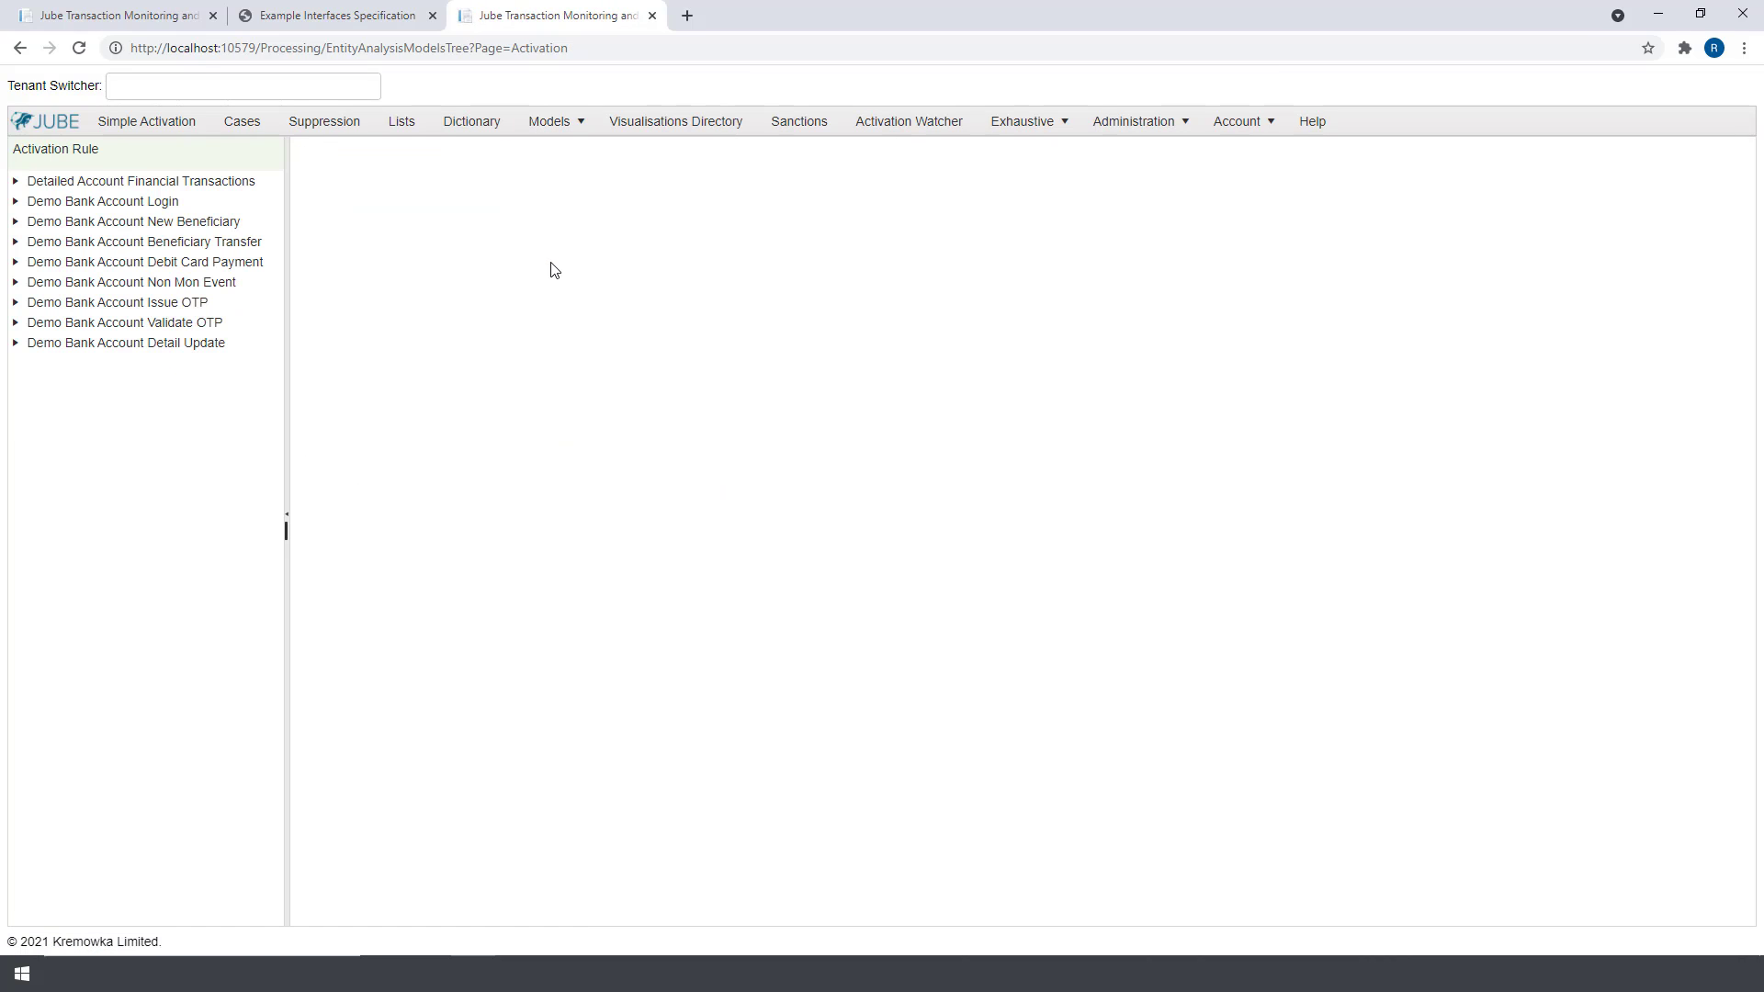
click(16, 182)
click(82, 202)
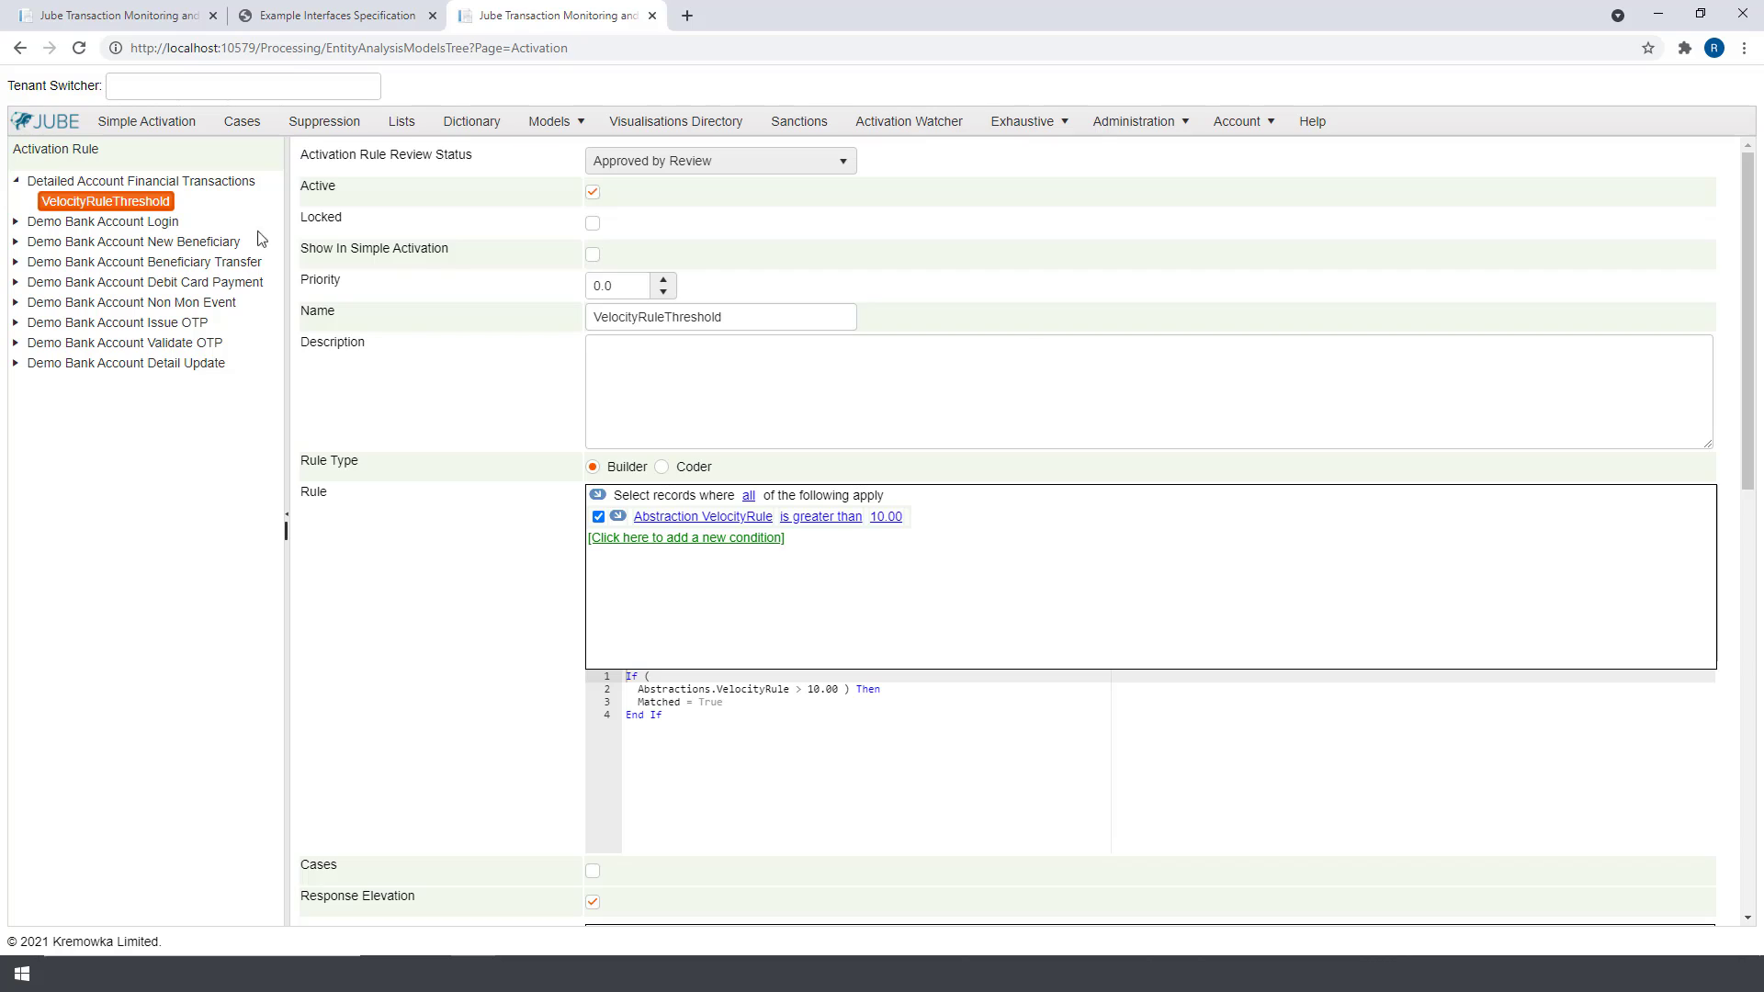
Step: Enable case creation for the rule using the Example workflow, First Line Defence status and AccountID as the case key
drag(1748, 424, 1750, 673)
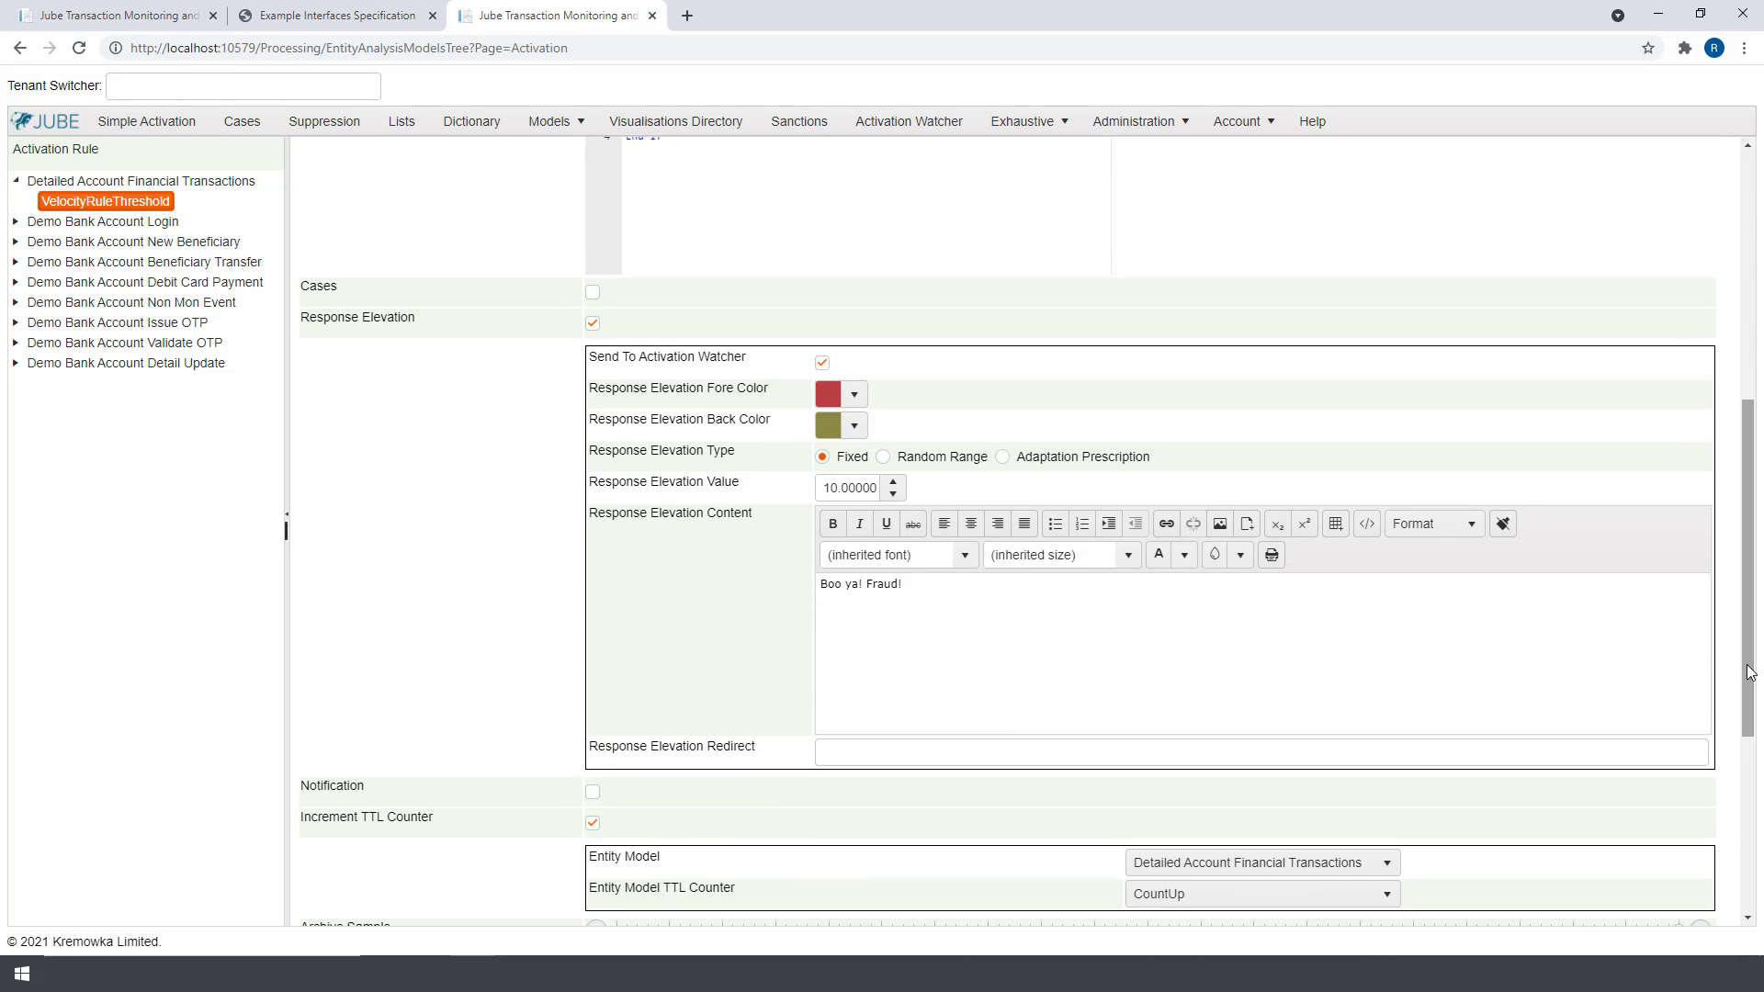
click(592, 293)
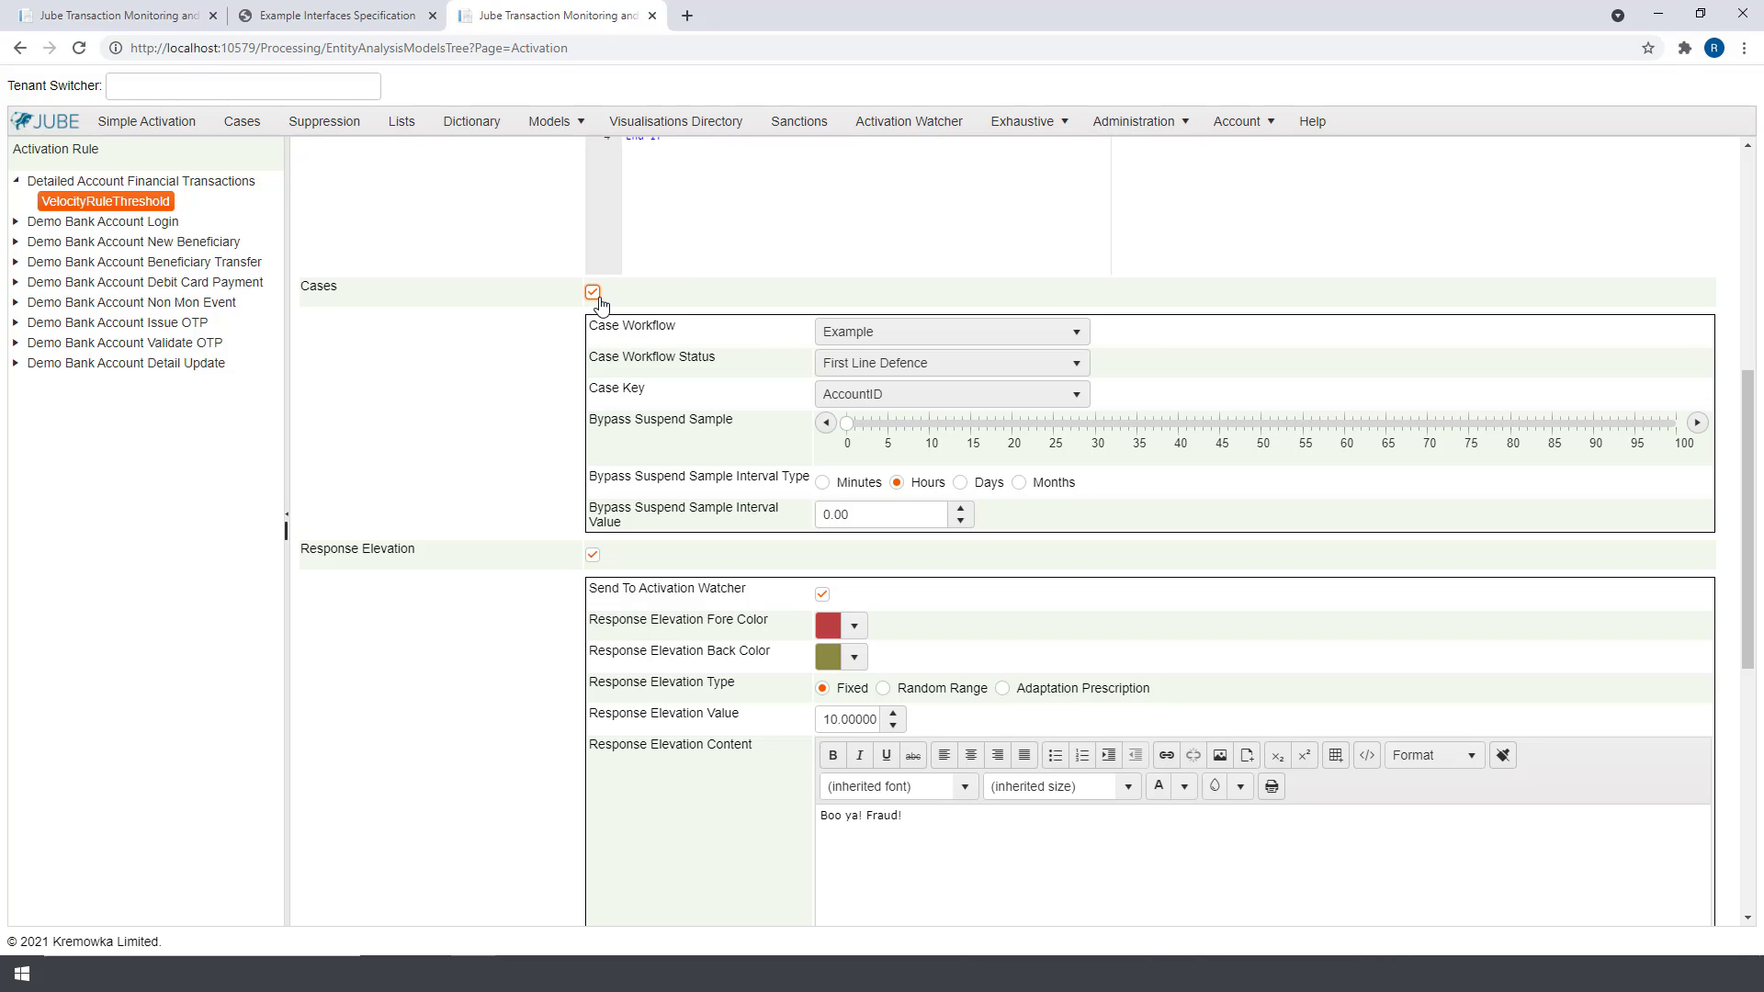
click(910, 364)
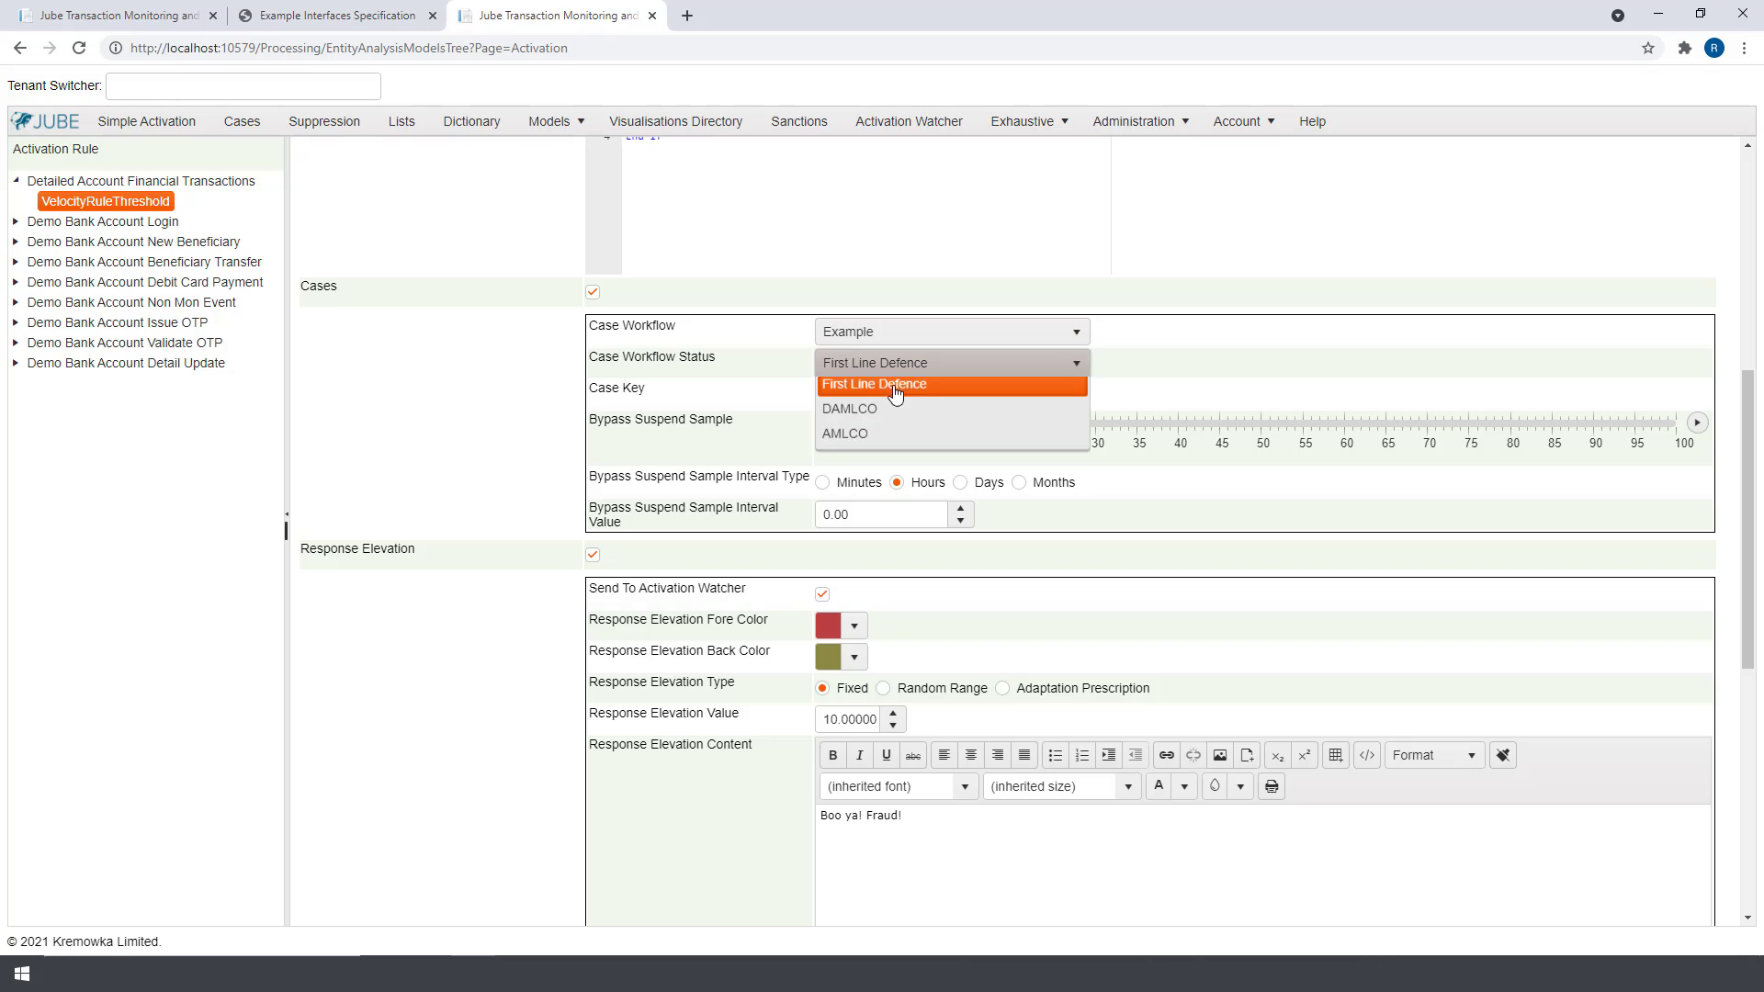
click(919, 392)
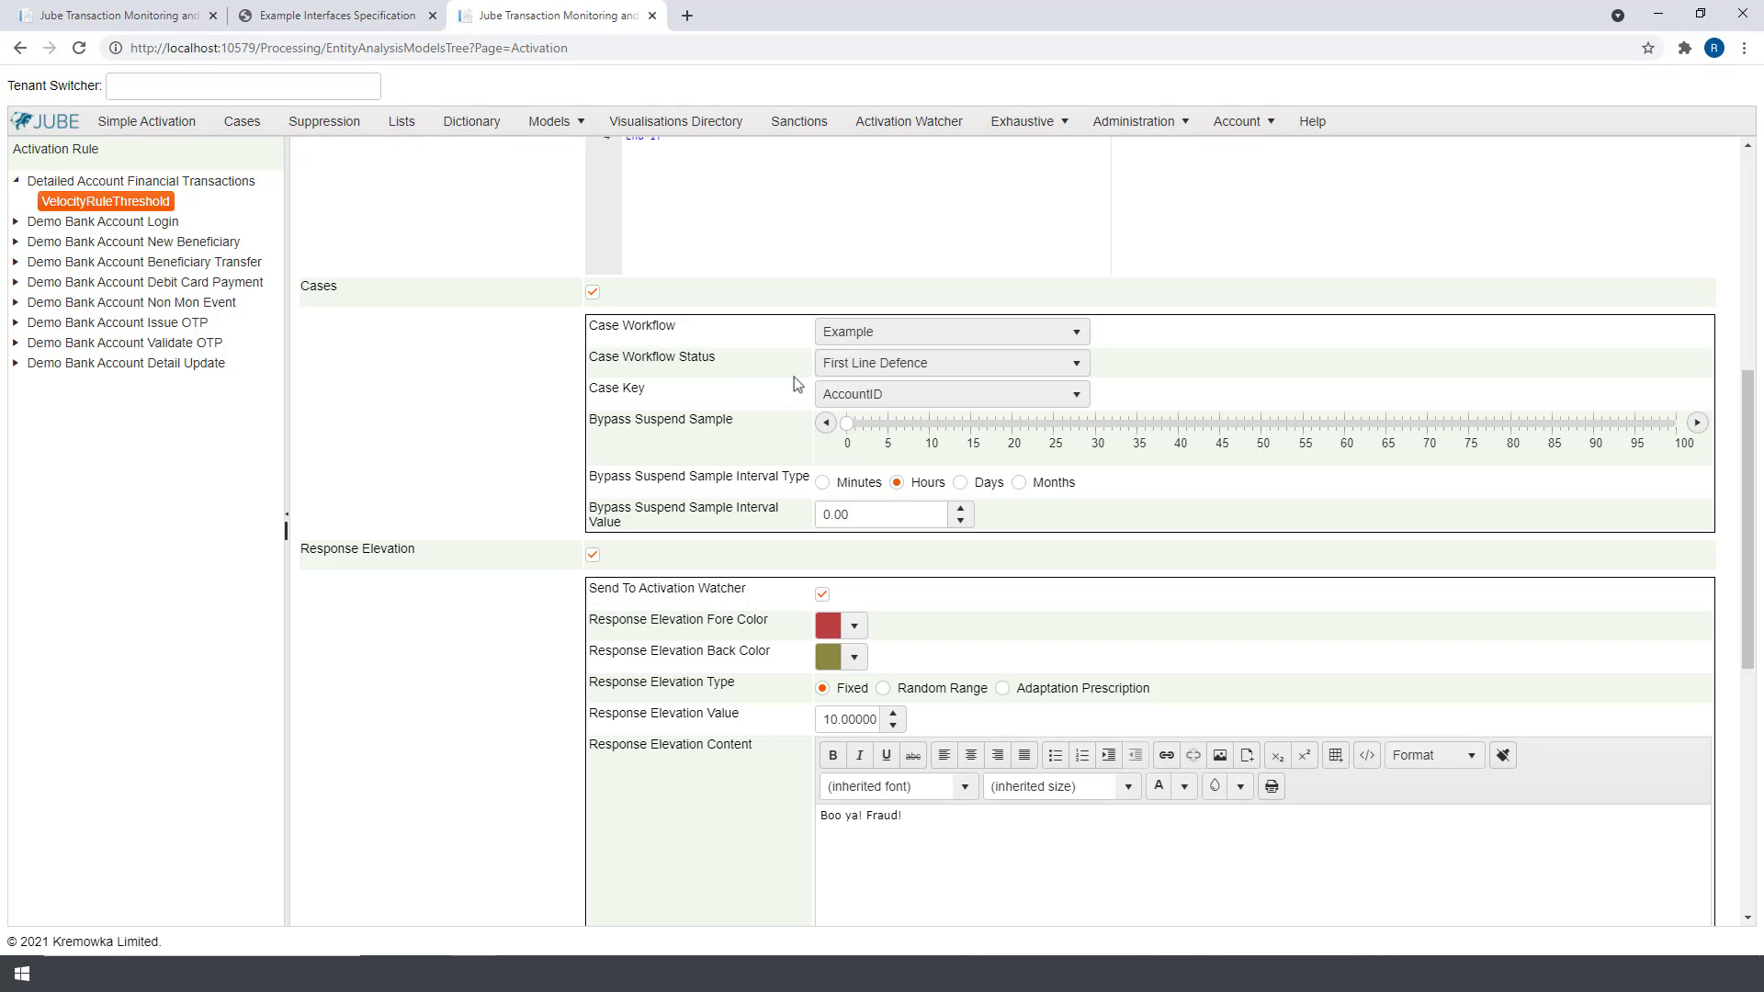
click(925, 395)
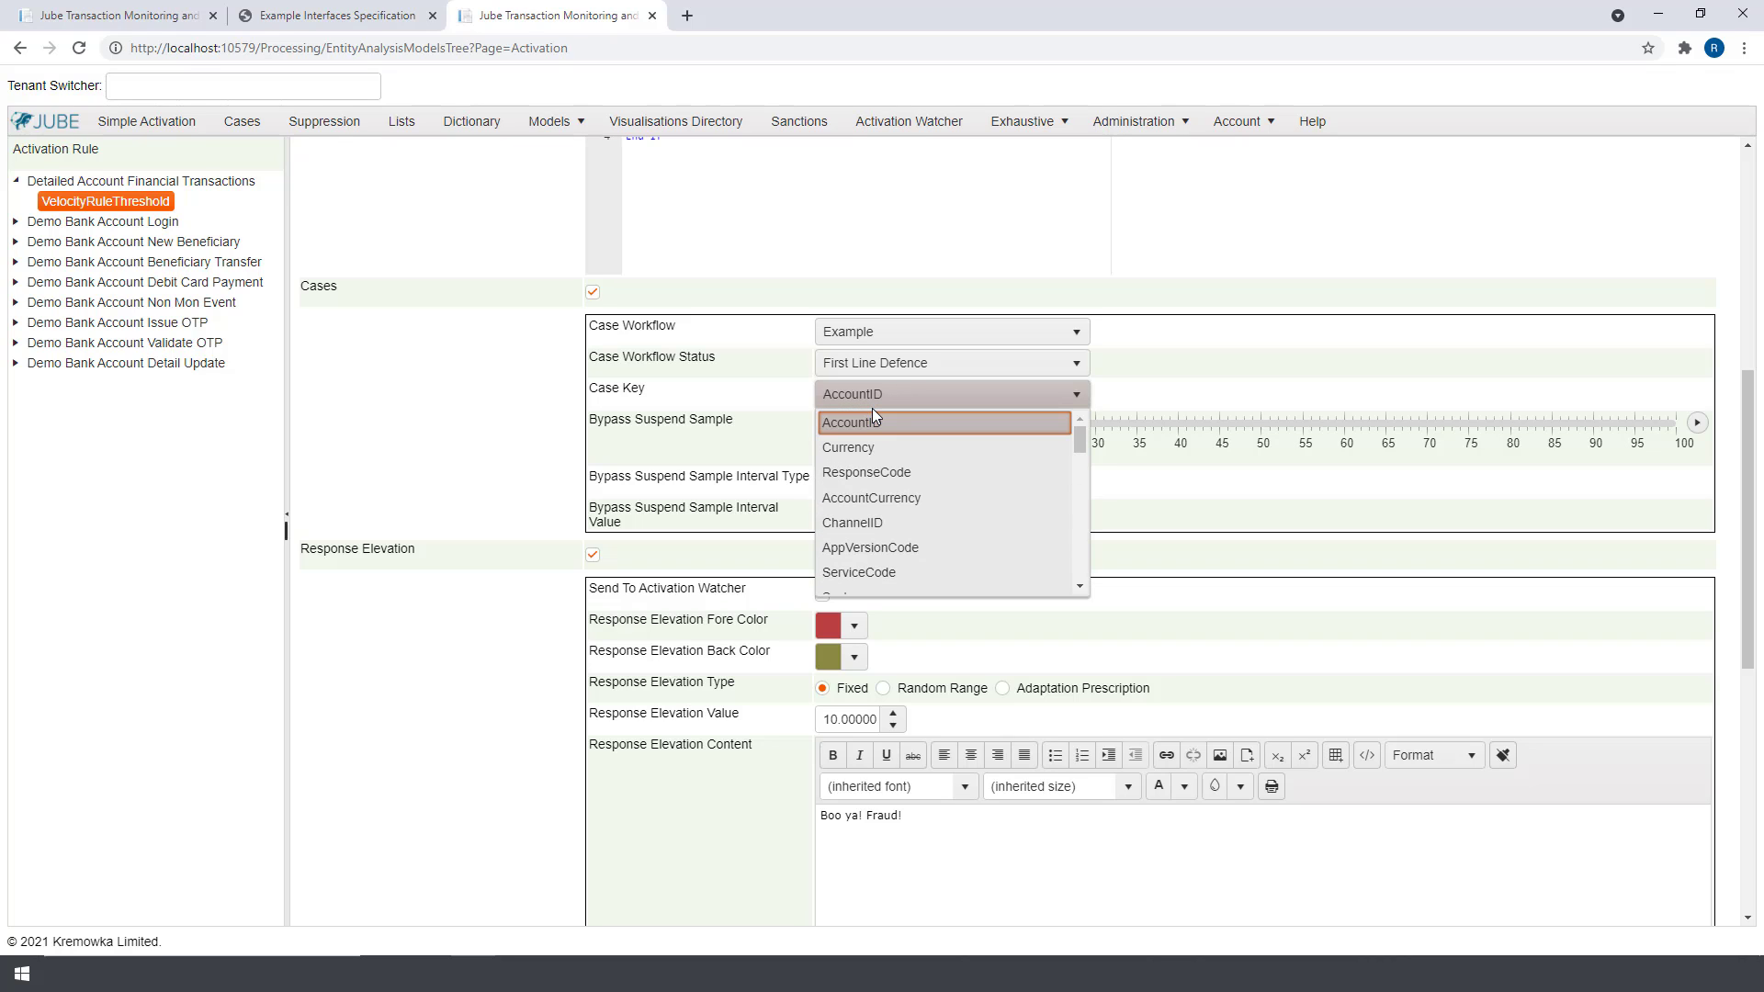
click(706, 389)
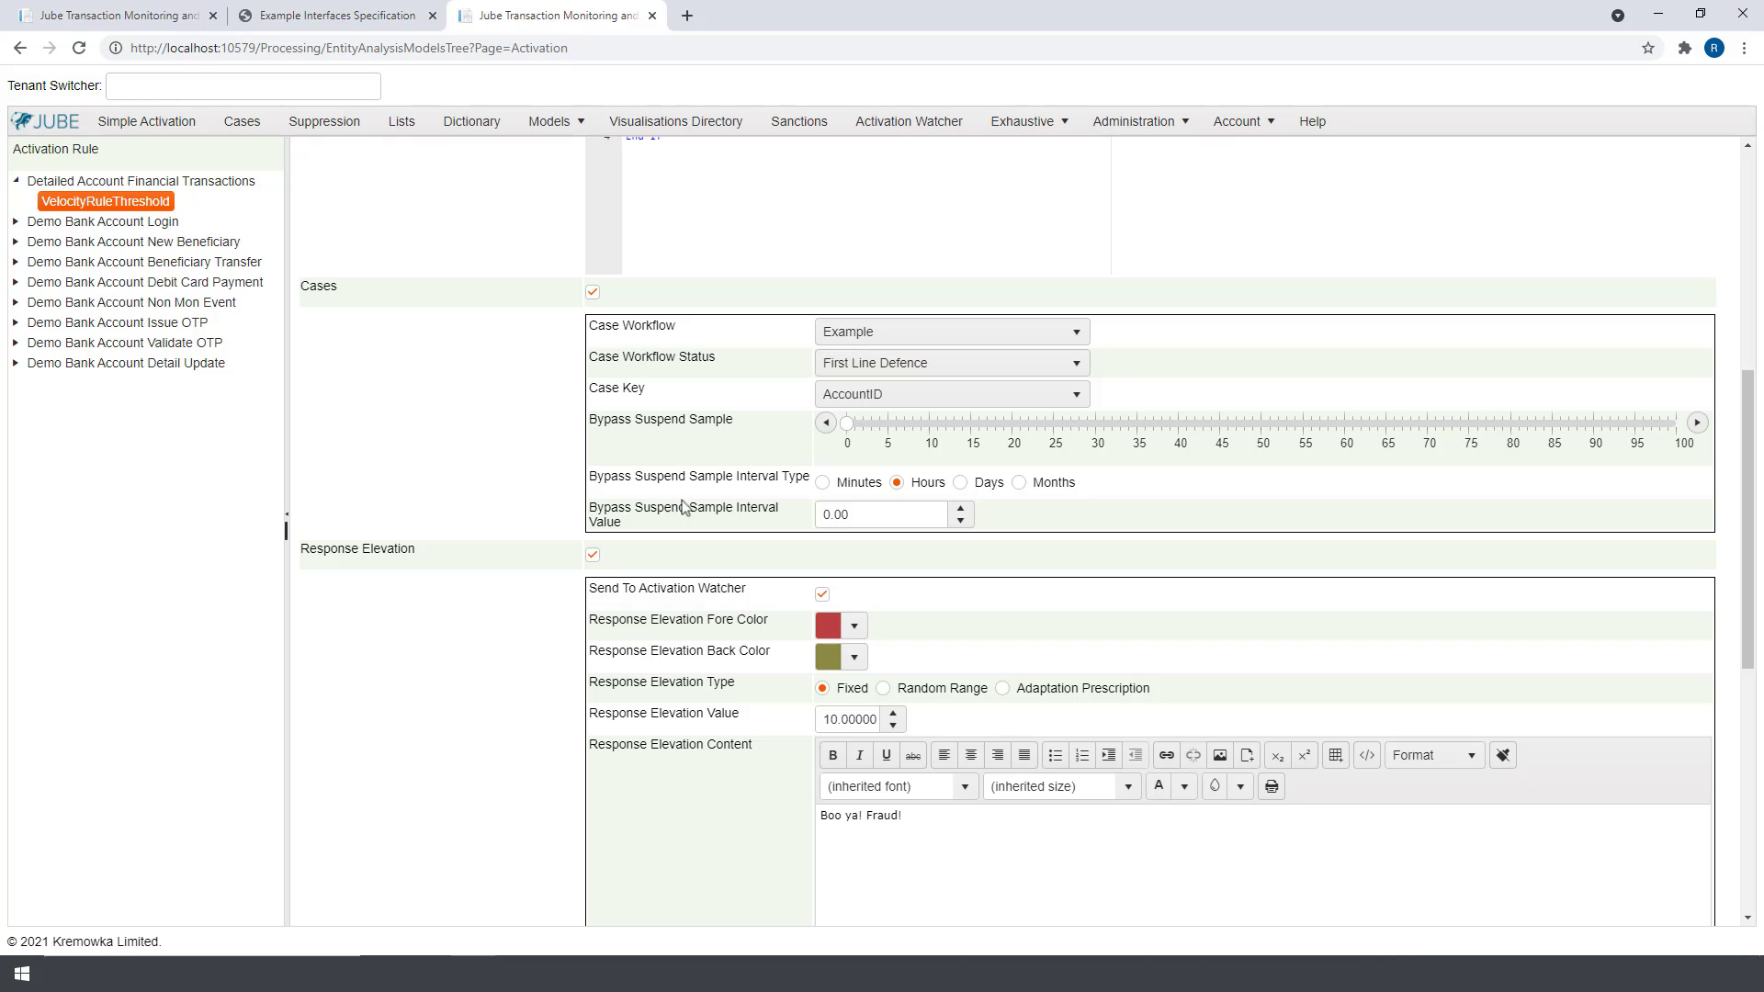
Step: Save the updated activation rule and synchronise the models immediately
drag(1748, 500, 1720, 743)
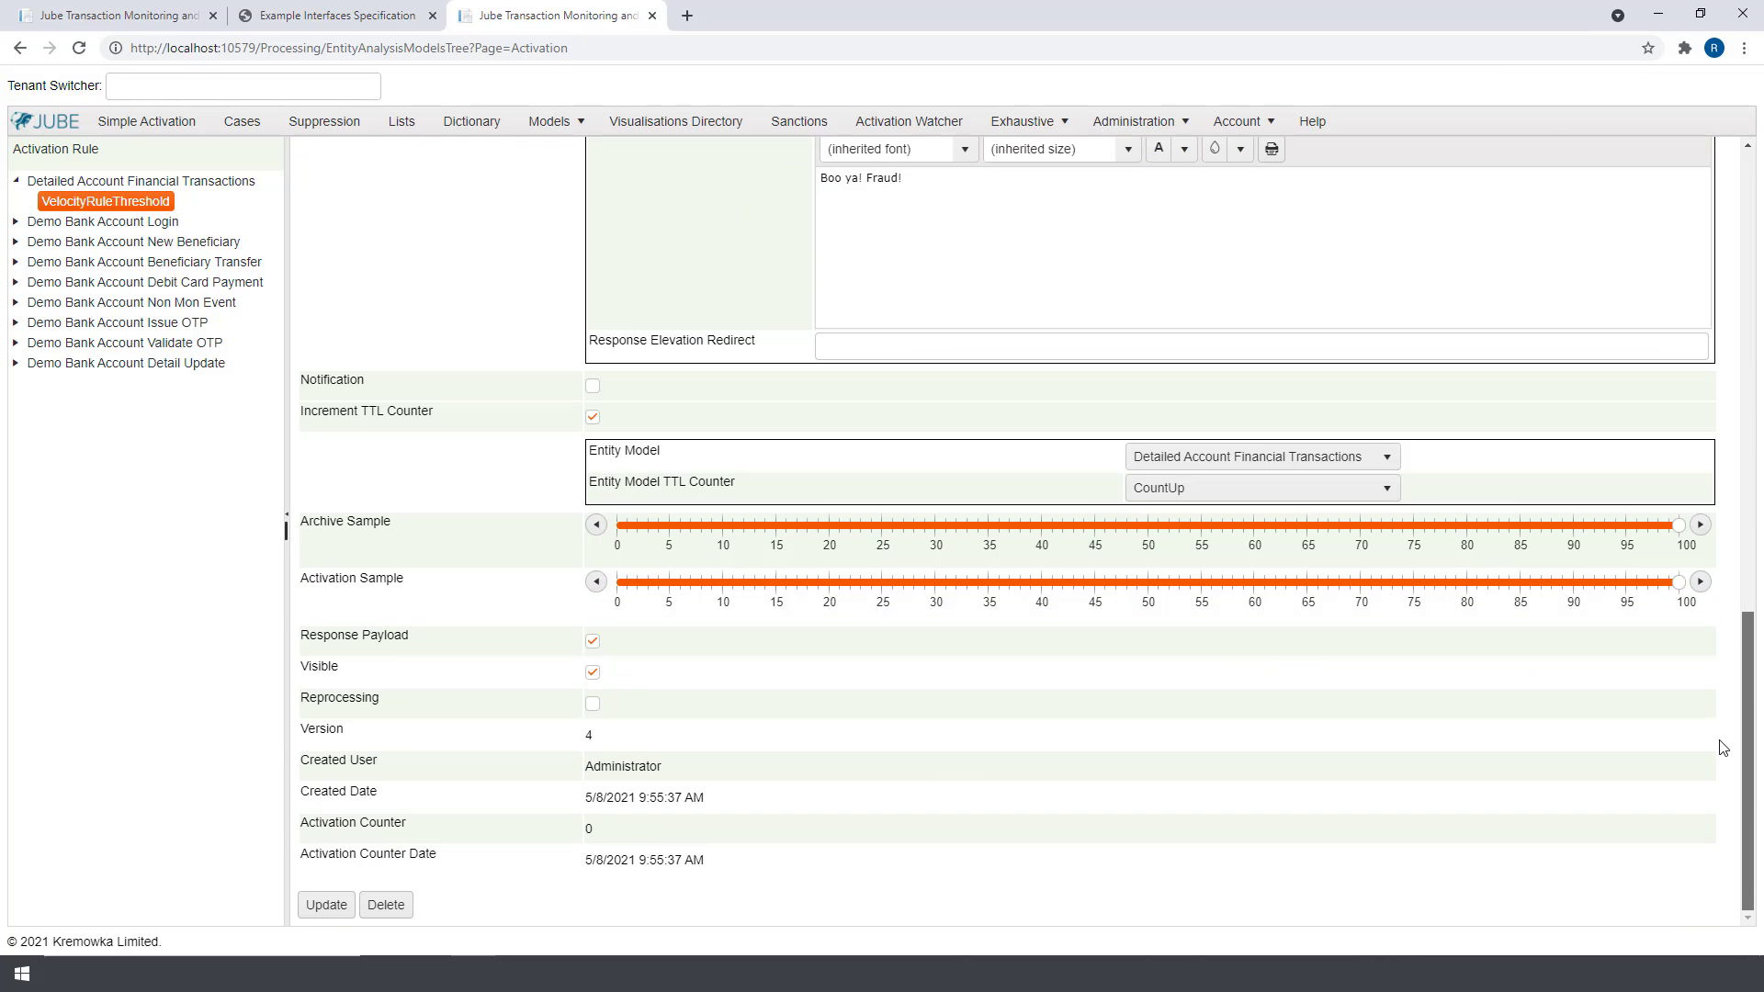
click(326, 905)
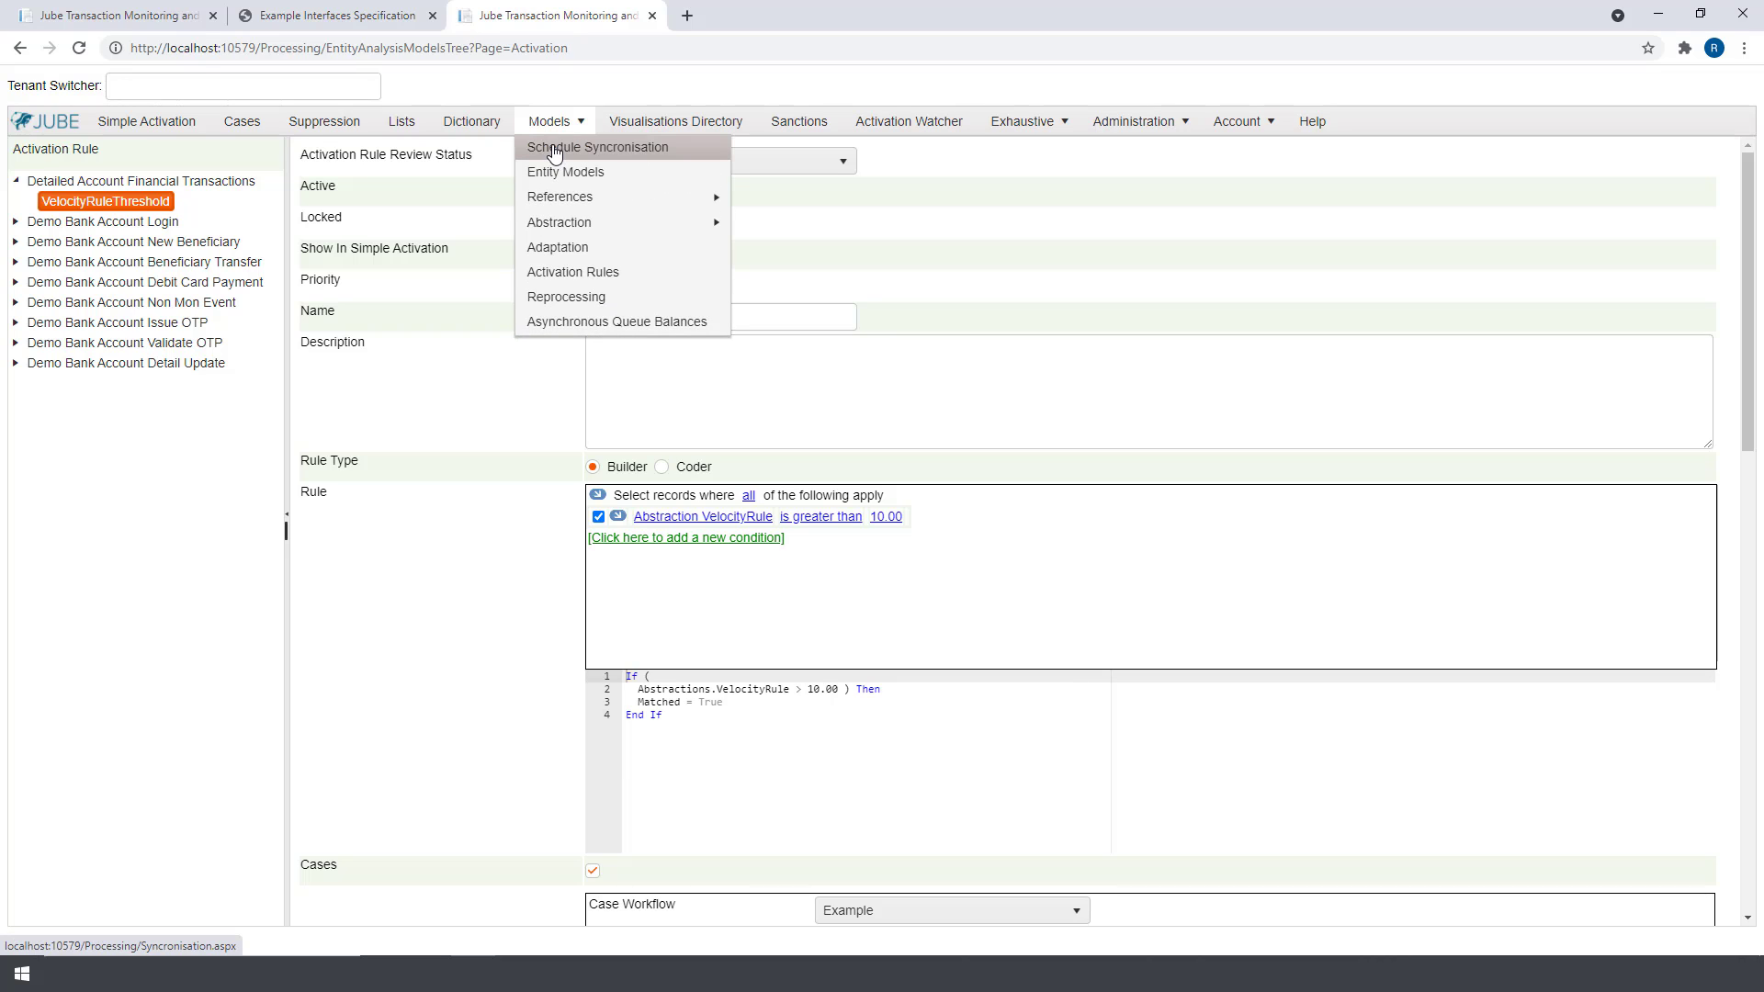
click(555, 150)
click(519, 164)
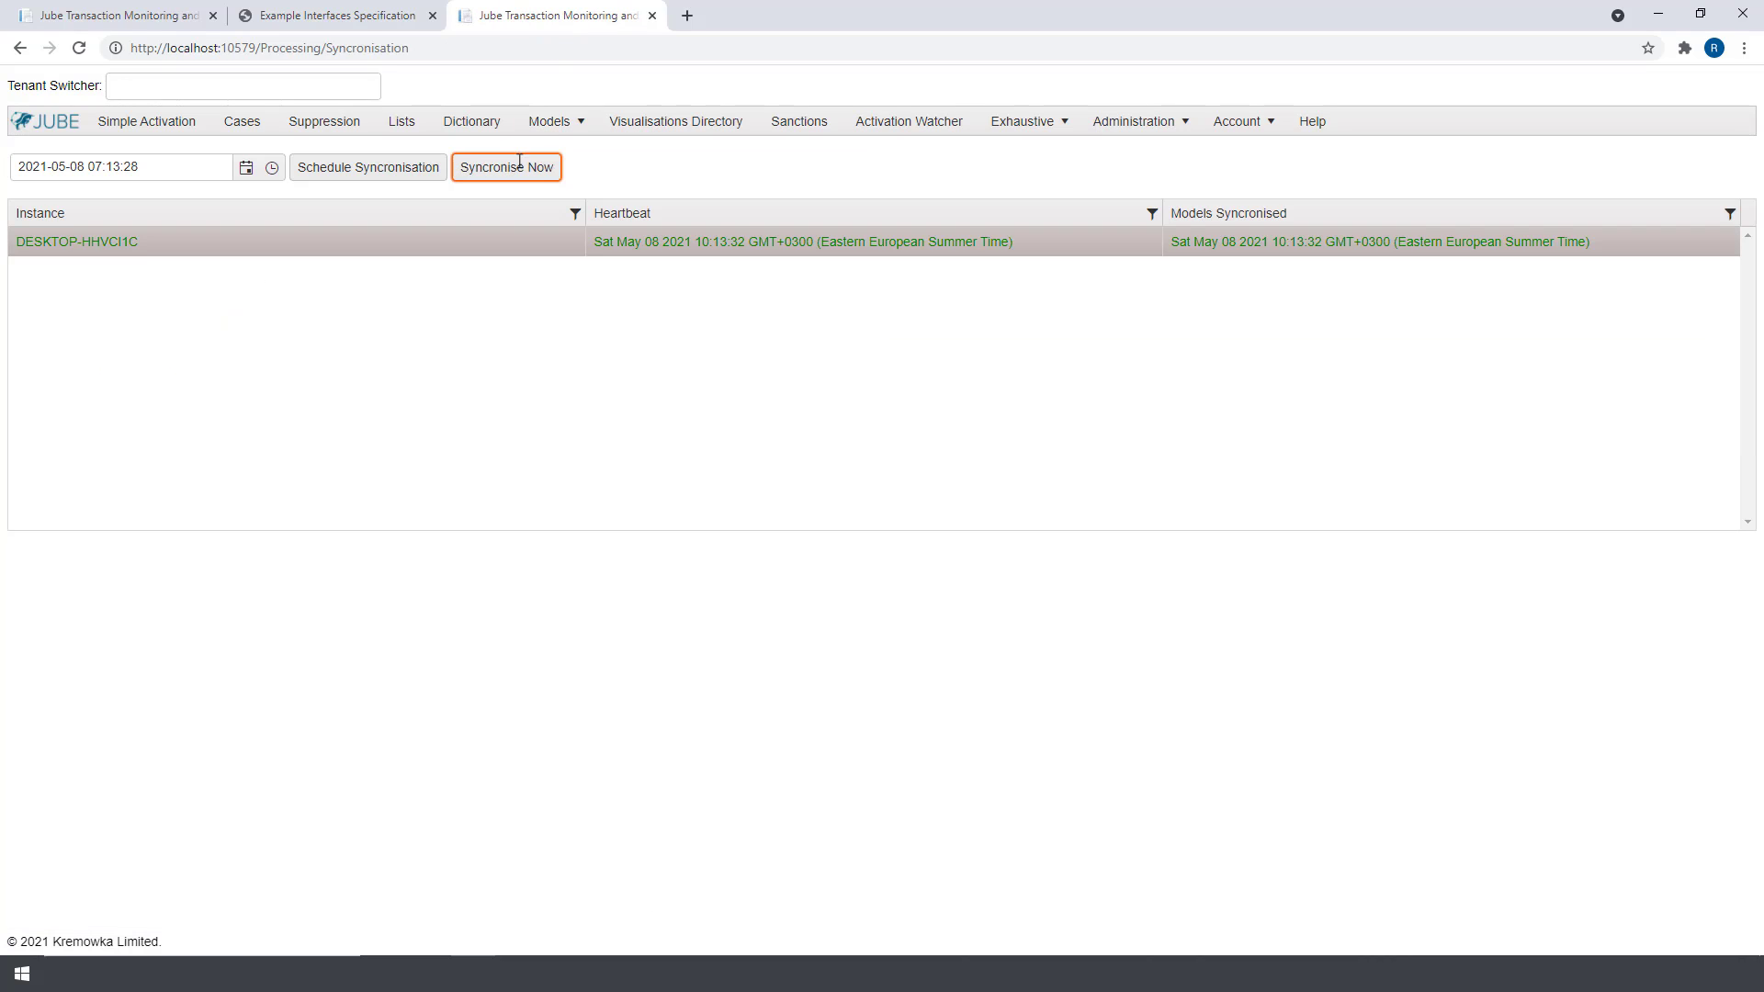
Step: Change the last two digits of TxnID to 20 in the JSON test request and post it
click(138, 11)
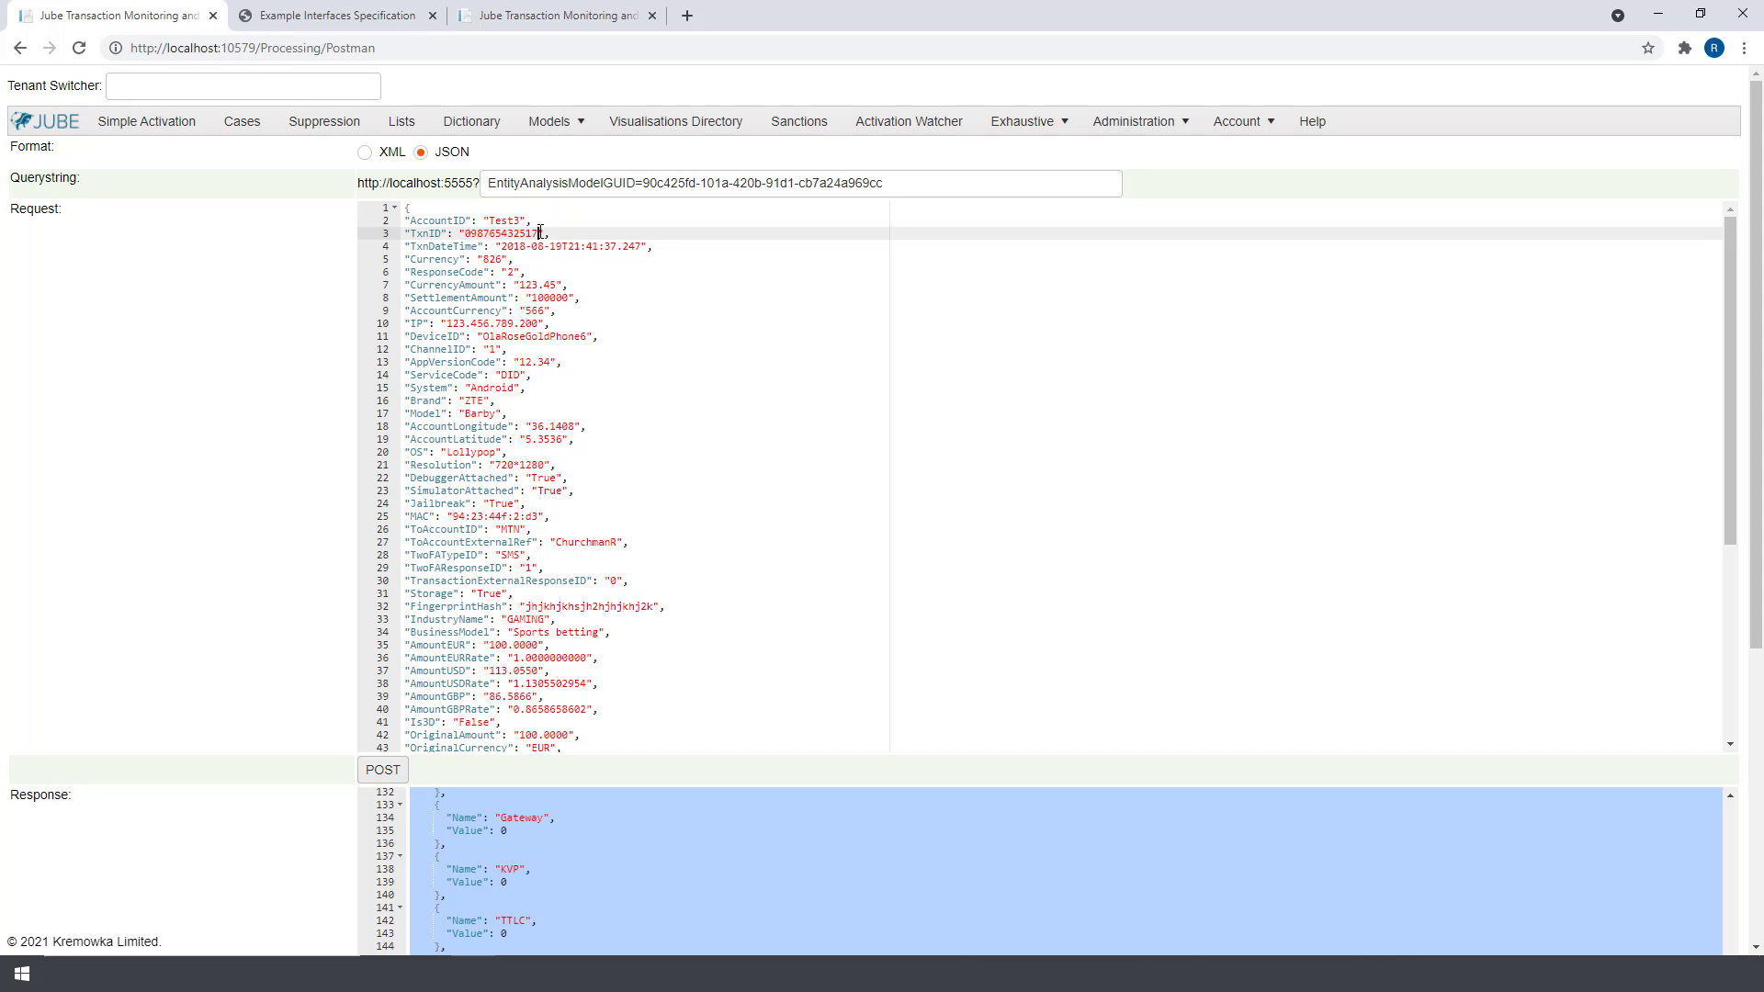
key(BackSpace)
key(BackSpace)
text(20)
click(383, 770)
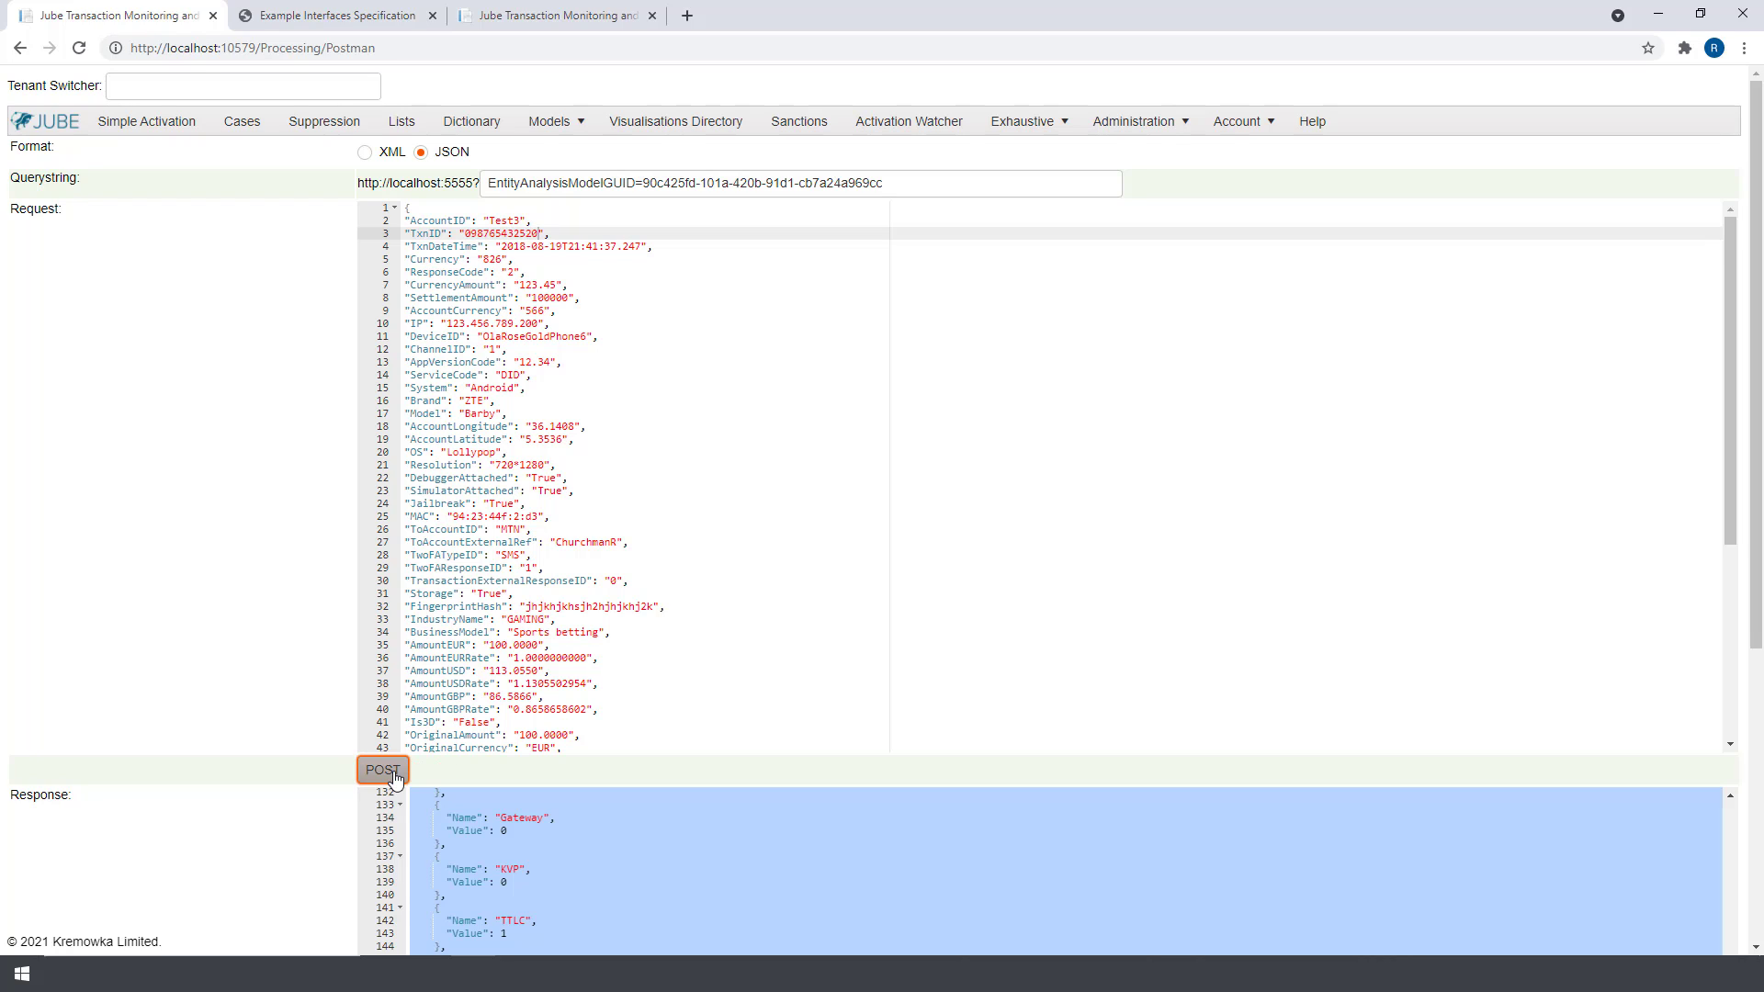
Step: Go to the Cases page and apply the Example workflow's All Open Not Locked preset filter
click(546, 16)
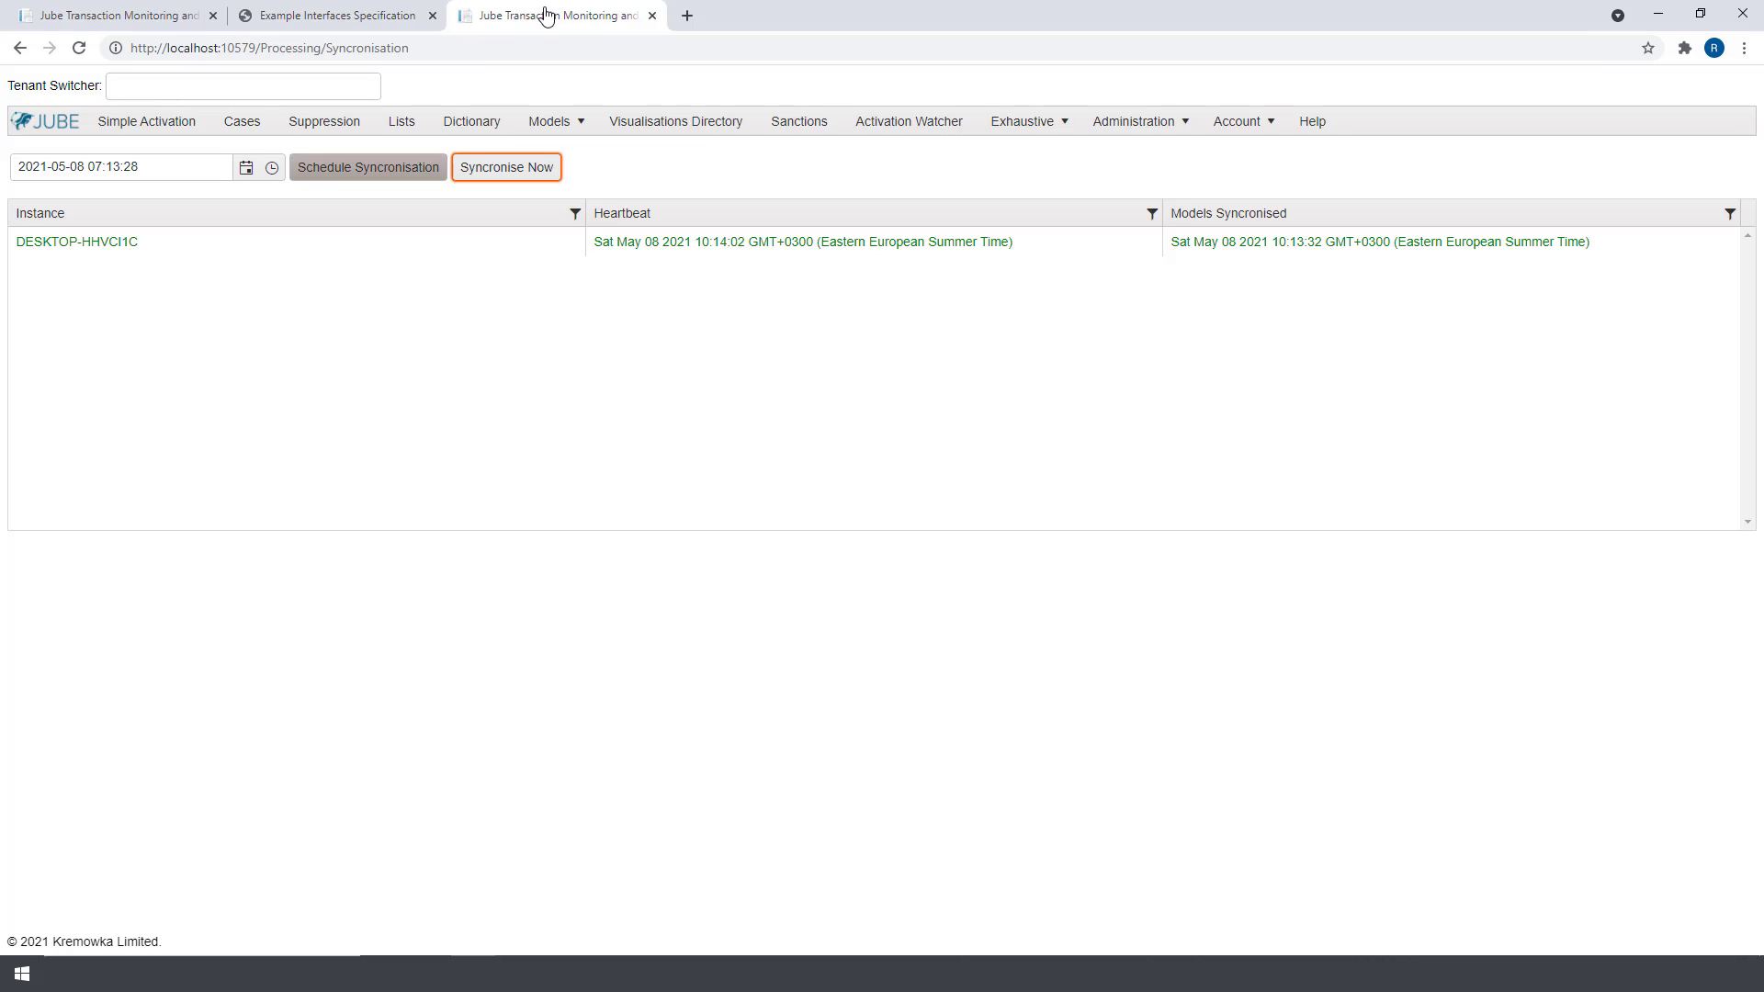
click(248, 131)
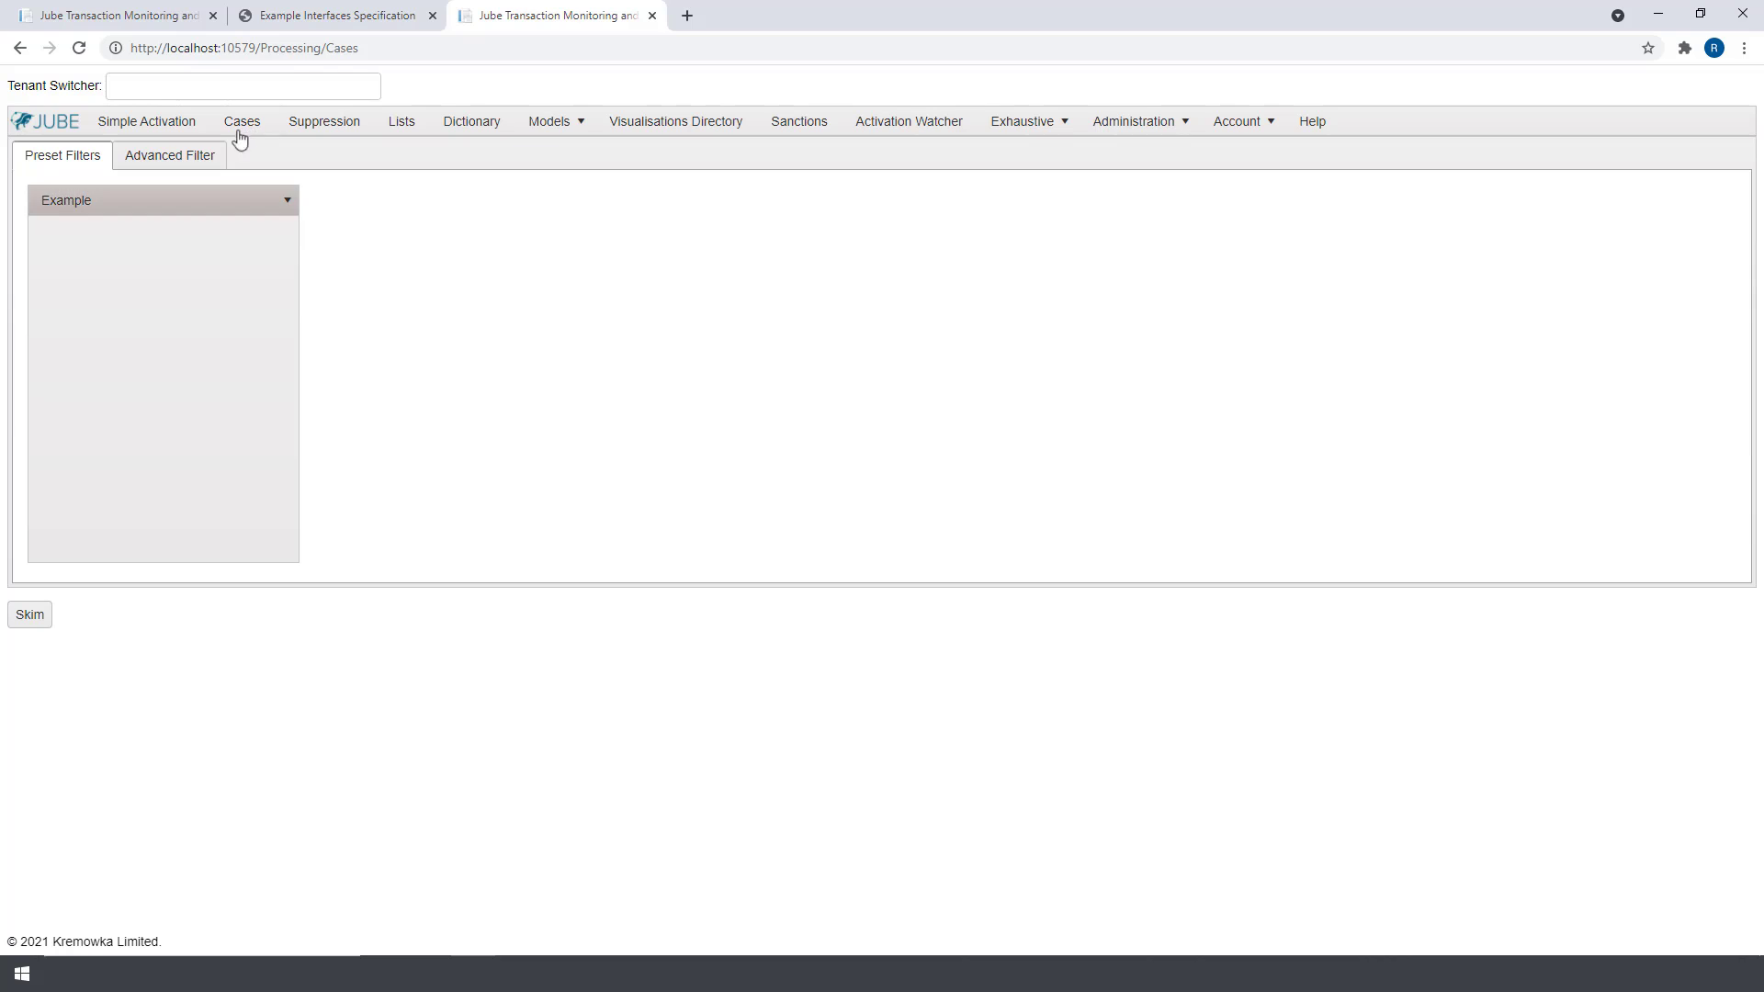
click(114, 213)
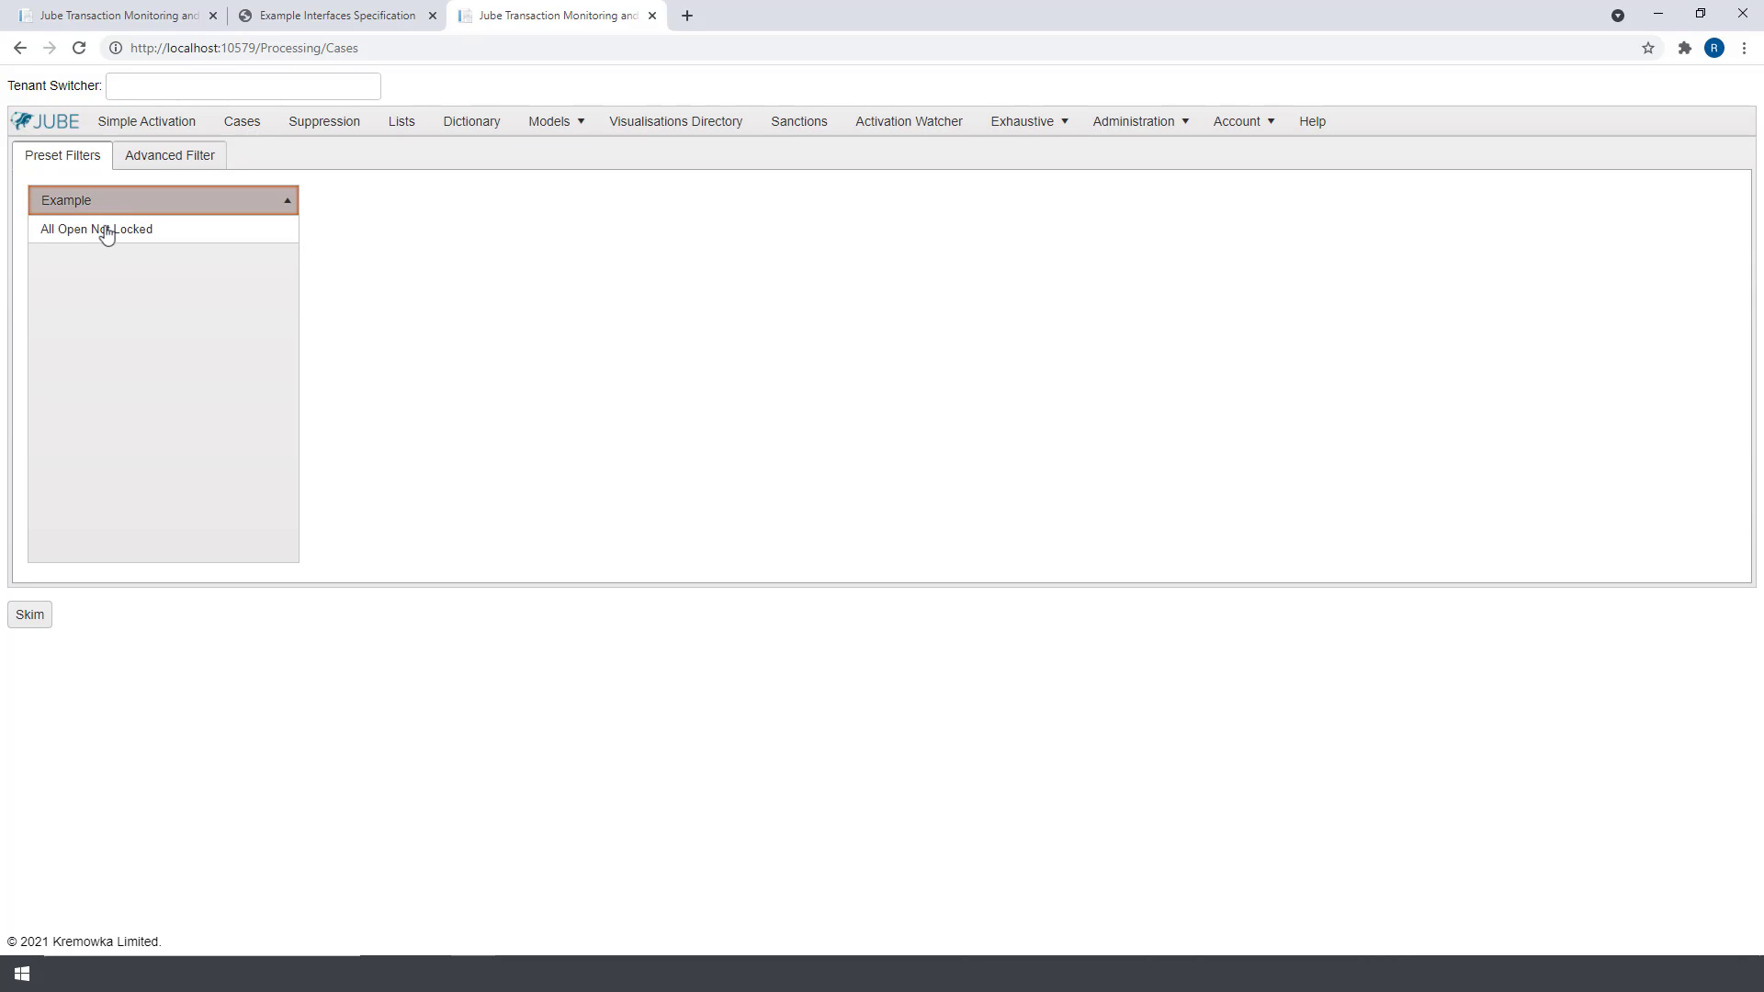
click(104, 231)
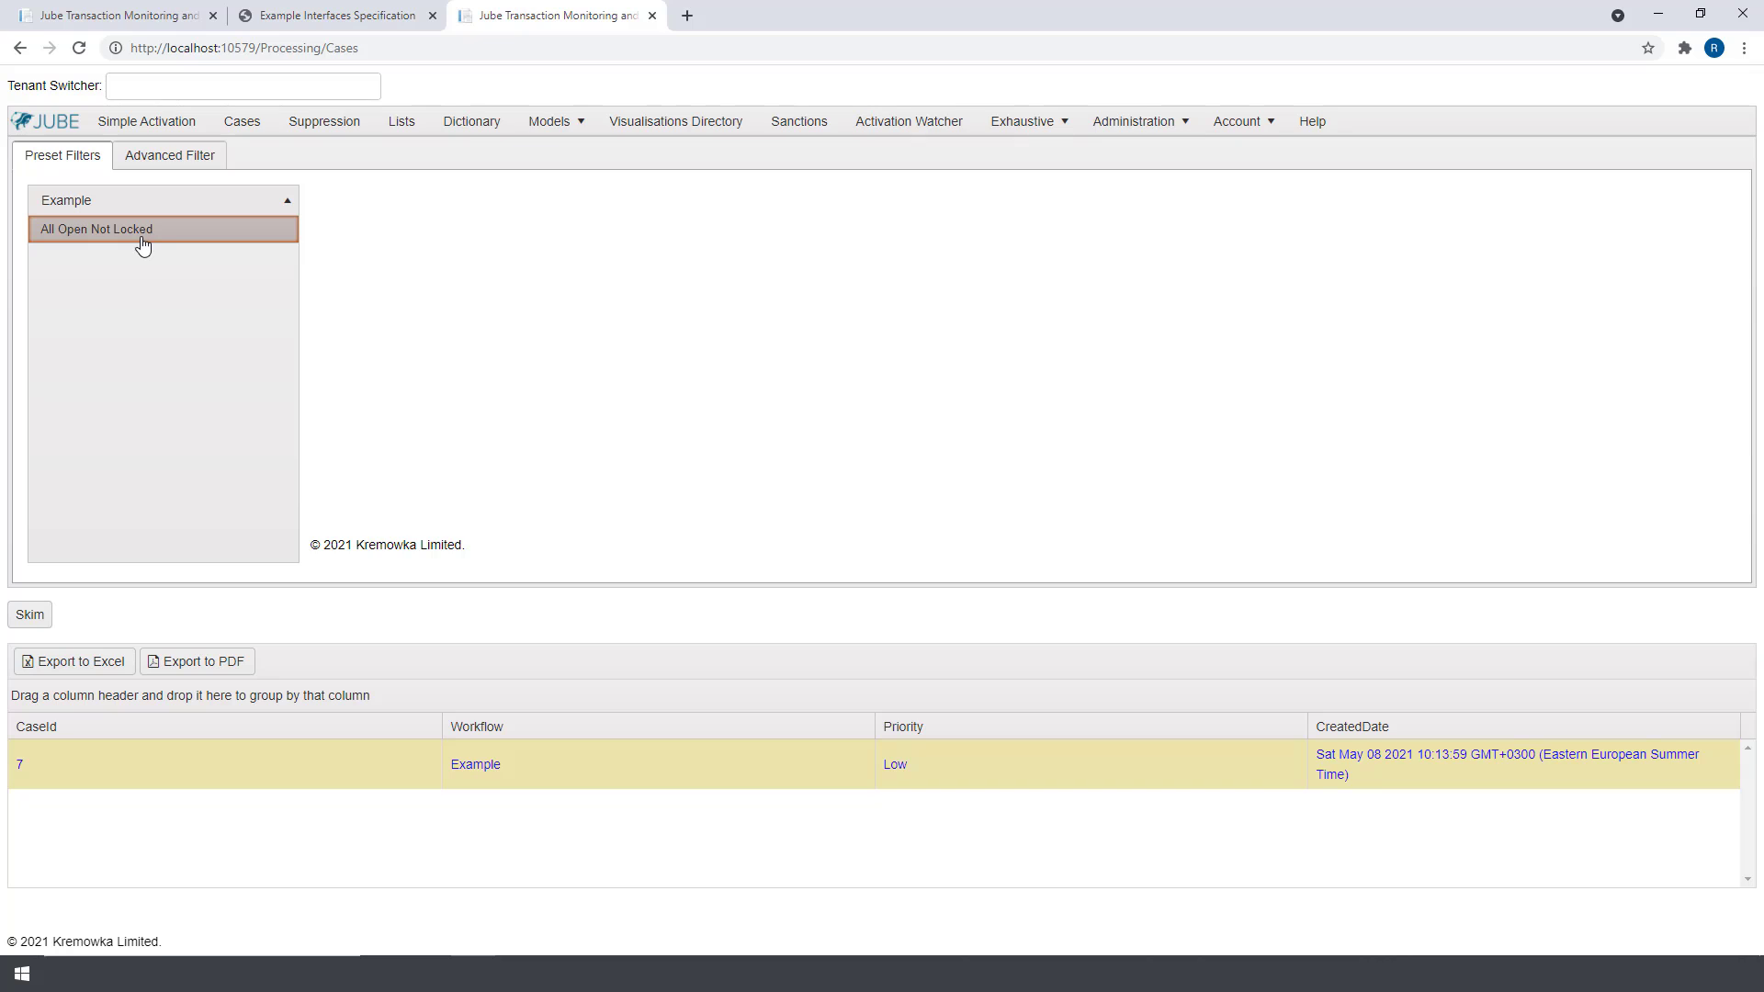
Step: Examine the sorting column and case criteria behind the All Open Not Locked filter in the advanced filter view
click(163, 158)
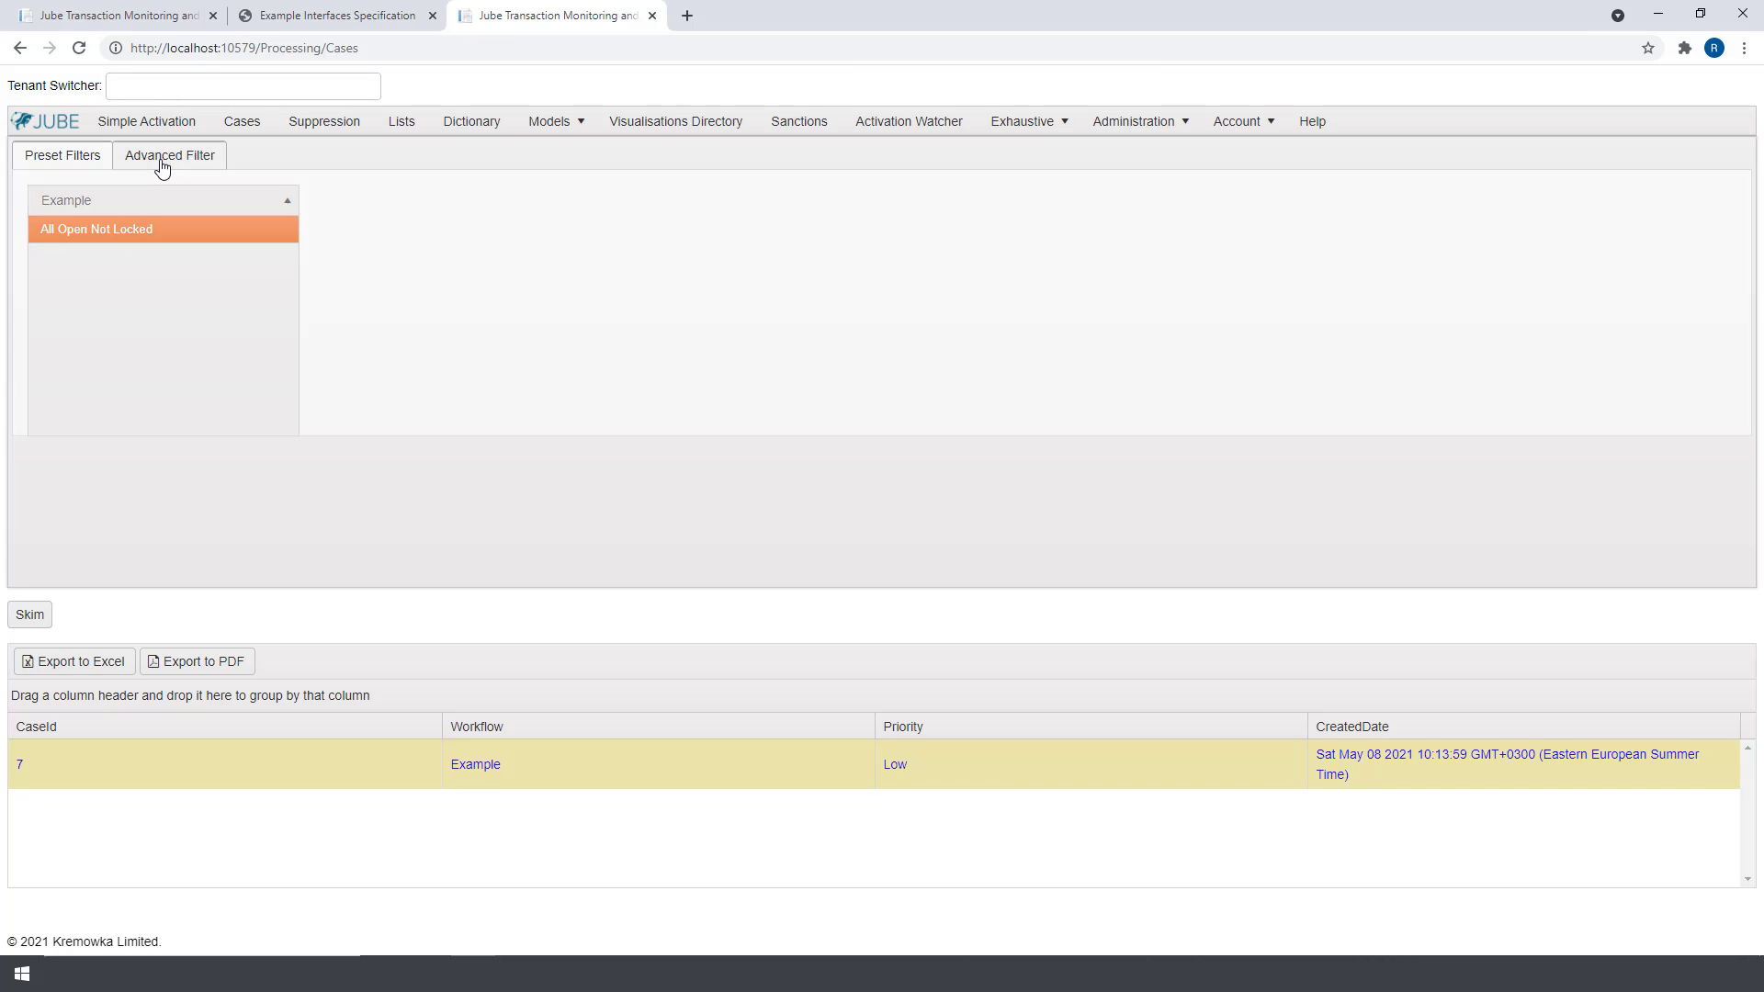
click(95, 274)
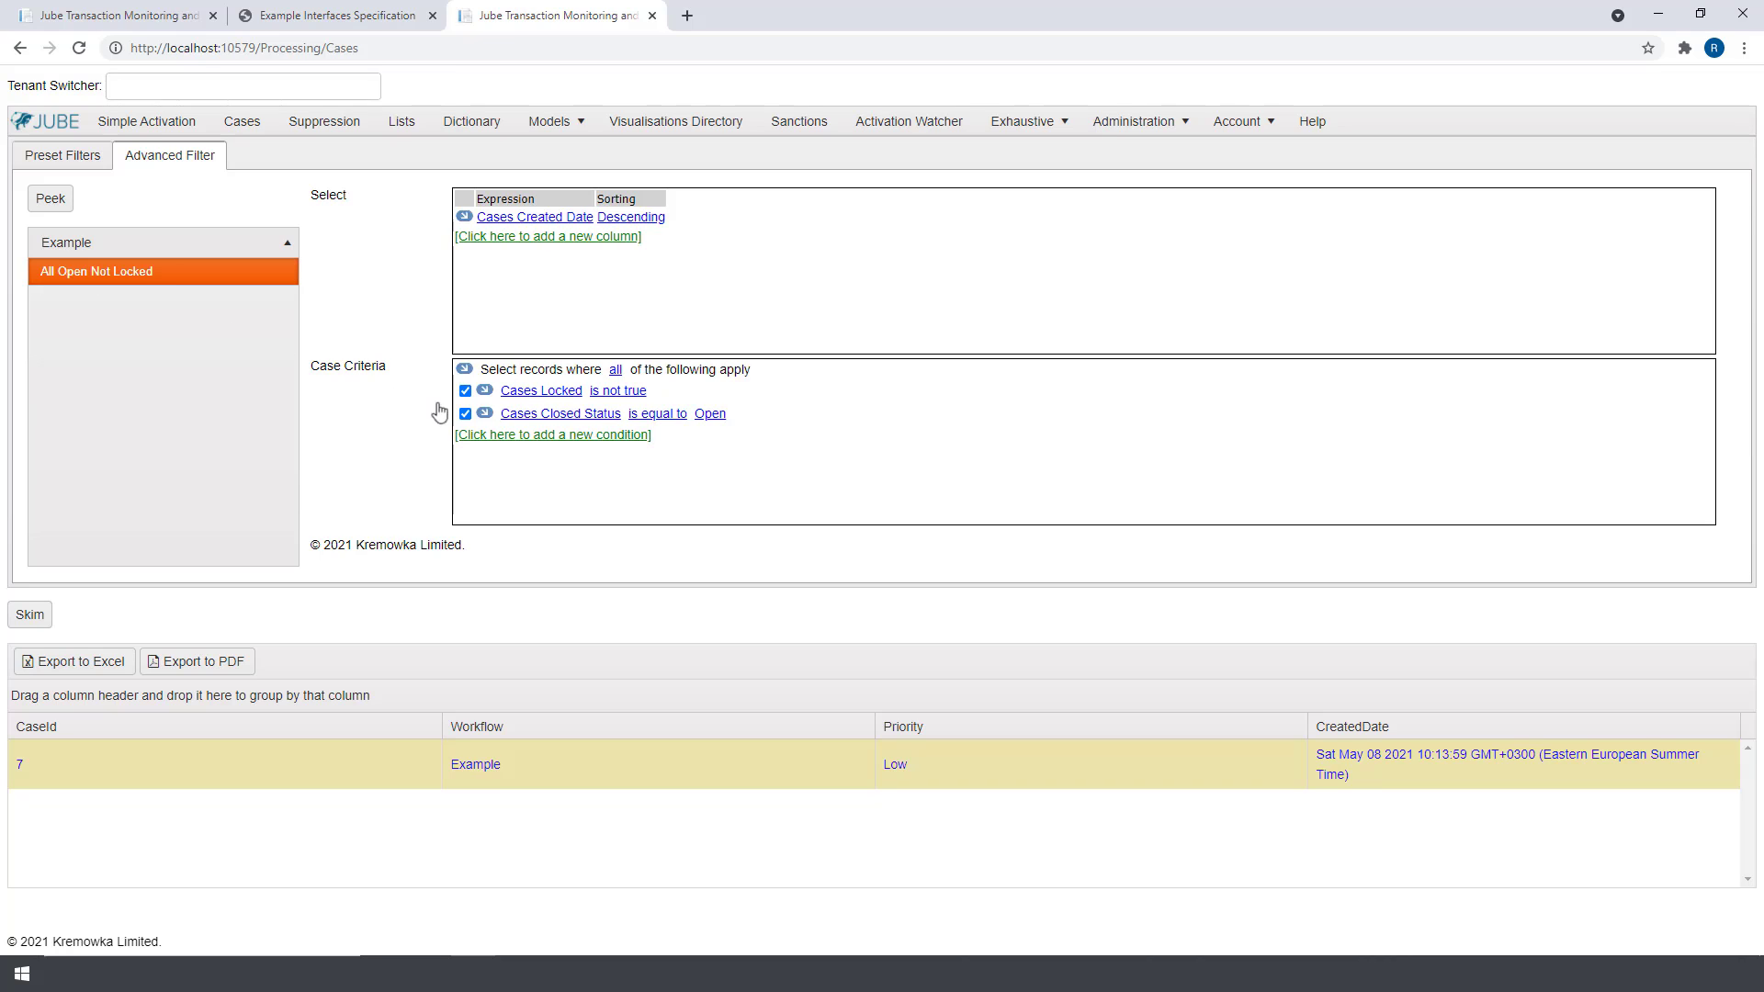
click(465, 414)
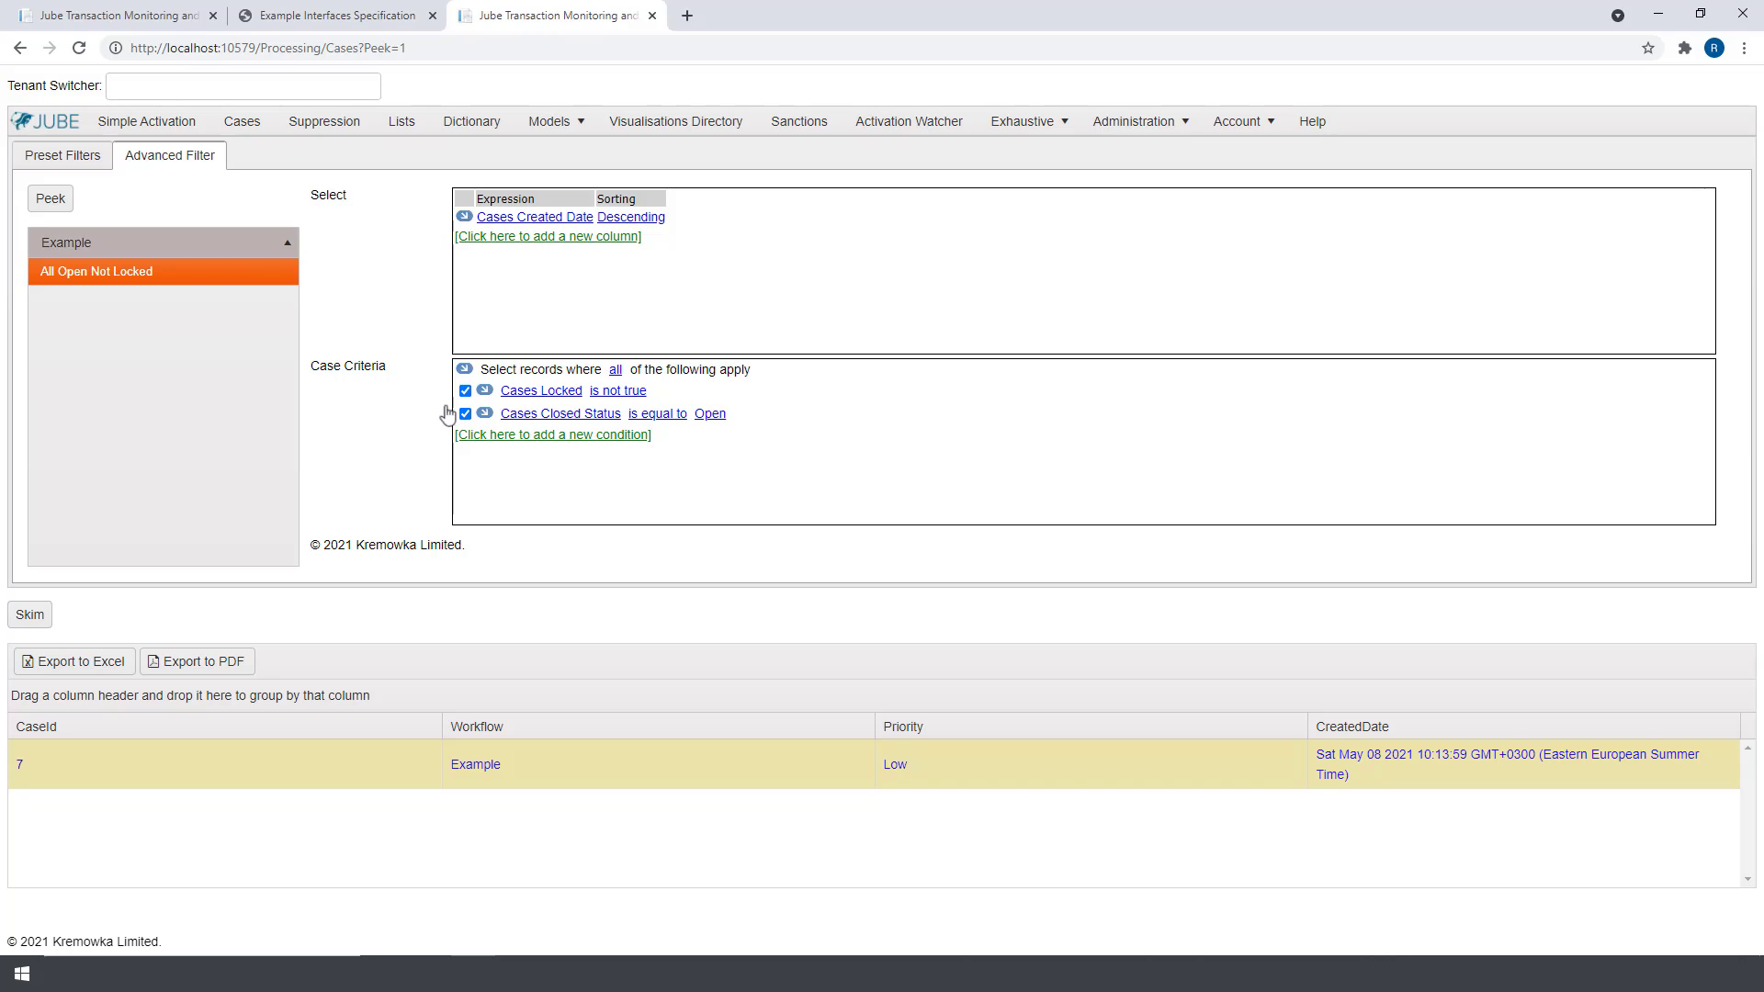
Step: Reapply the preset All Open Not Locked filter and open case 7 from the list
click(71, 159)
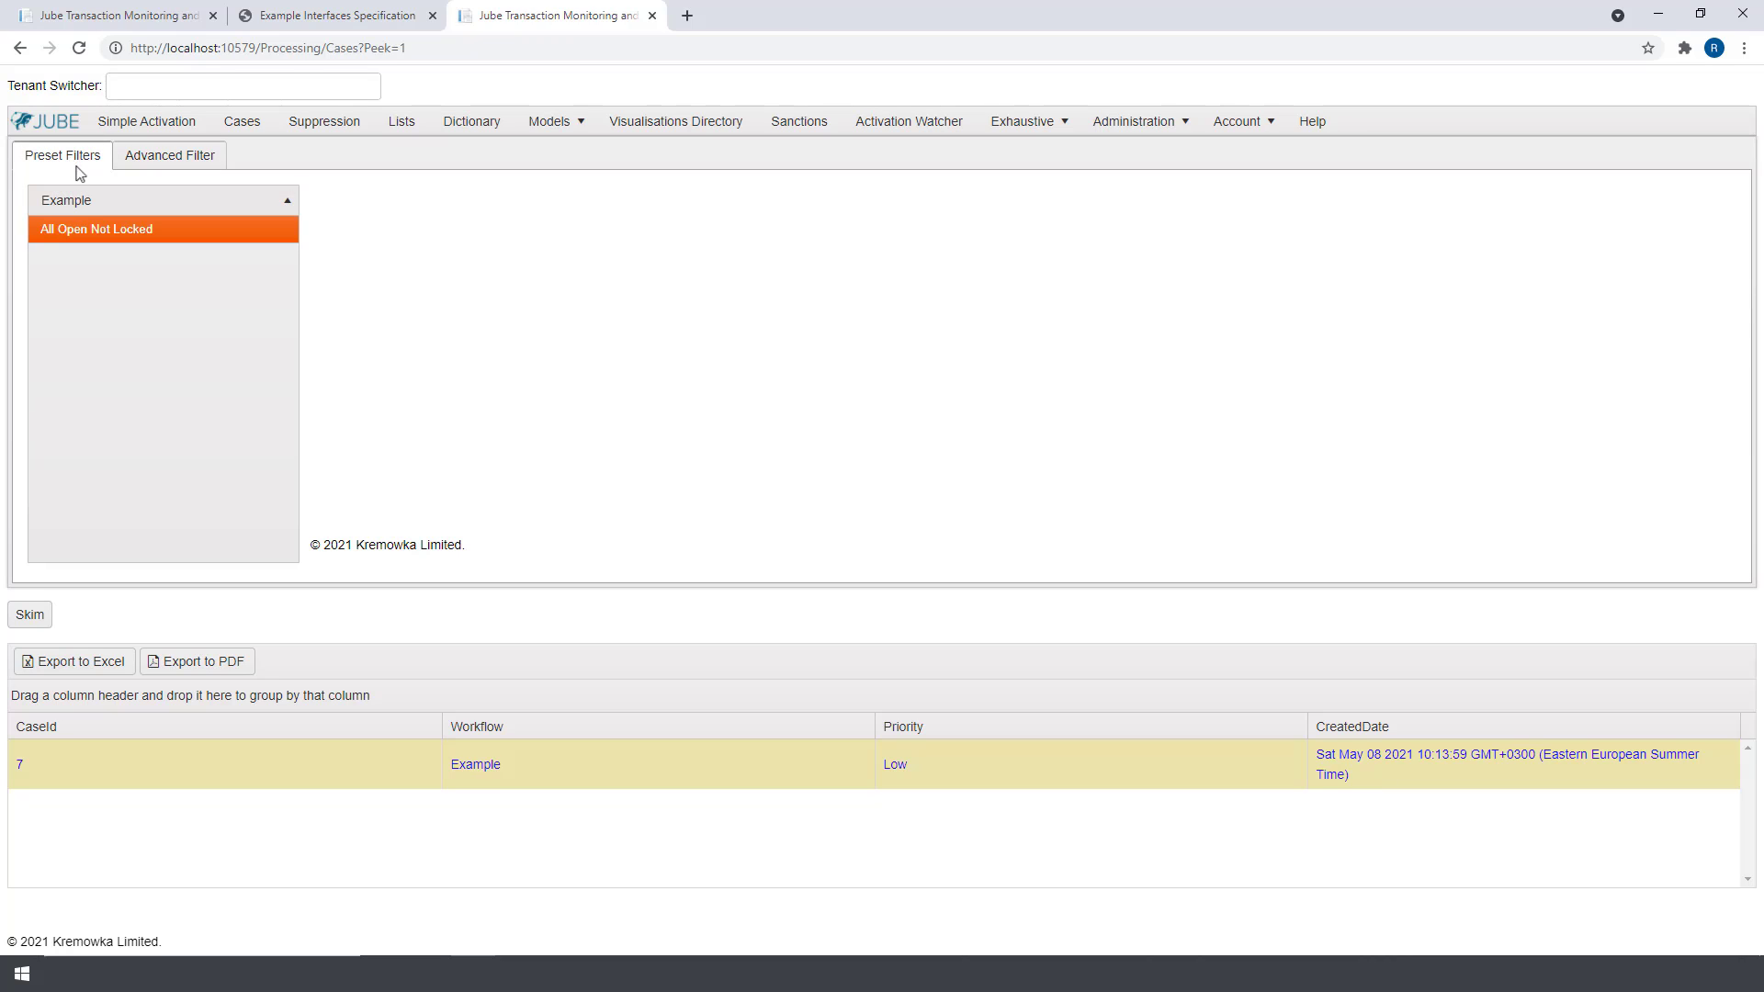
click(130, 234)
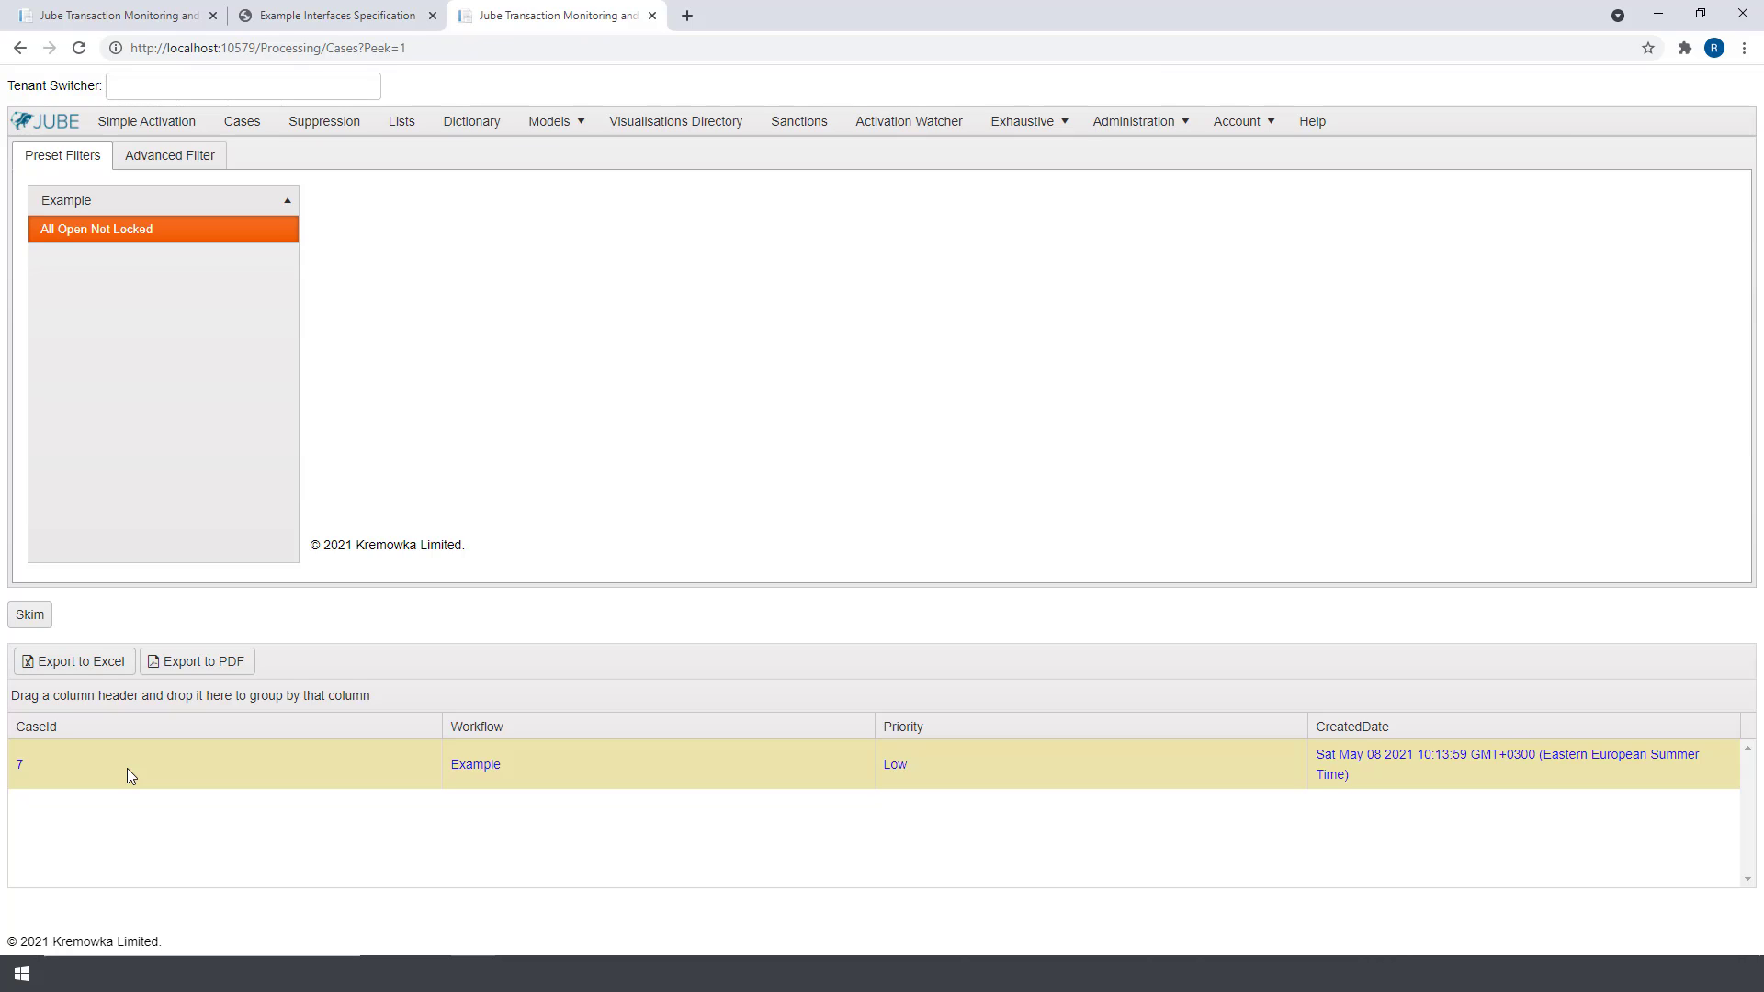
click(127, 768)
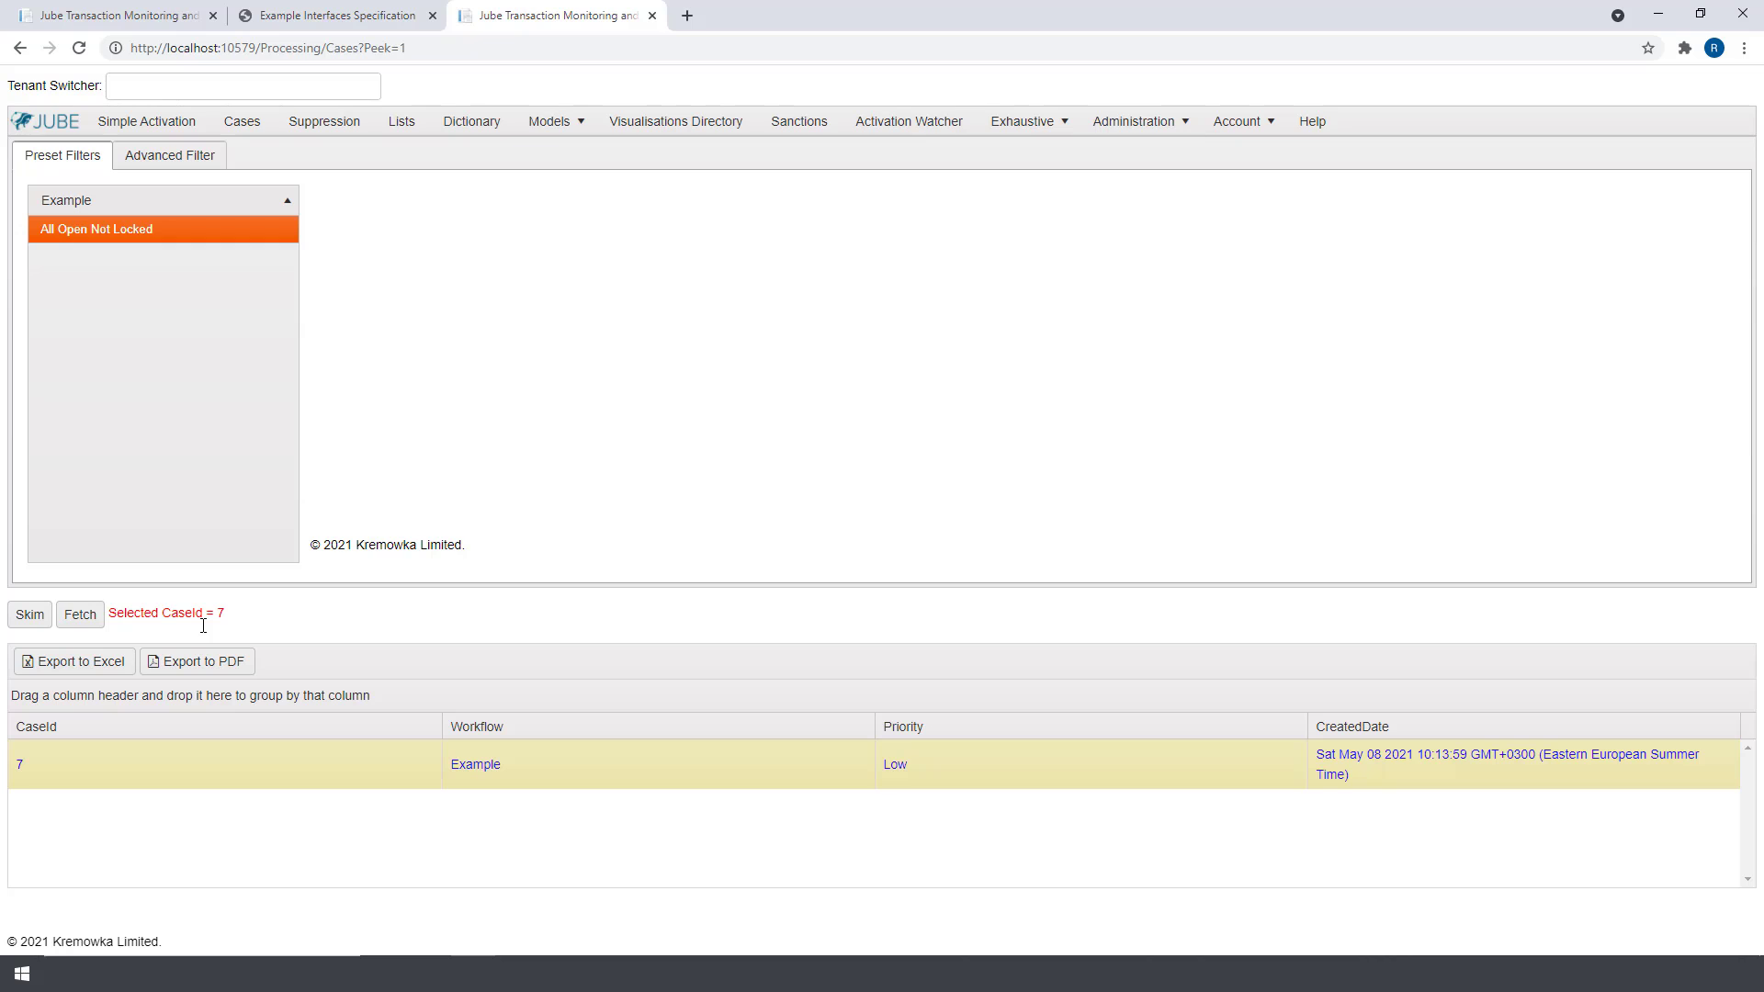
click(29, 614)
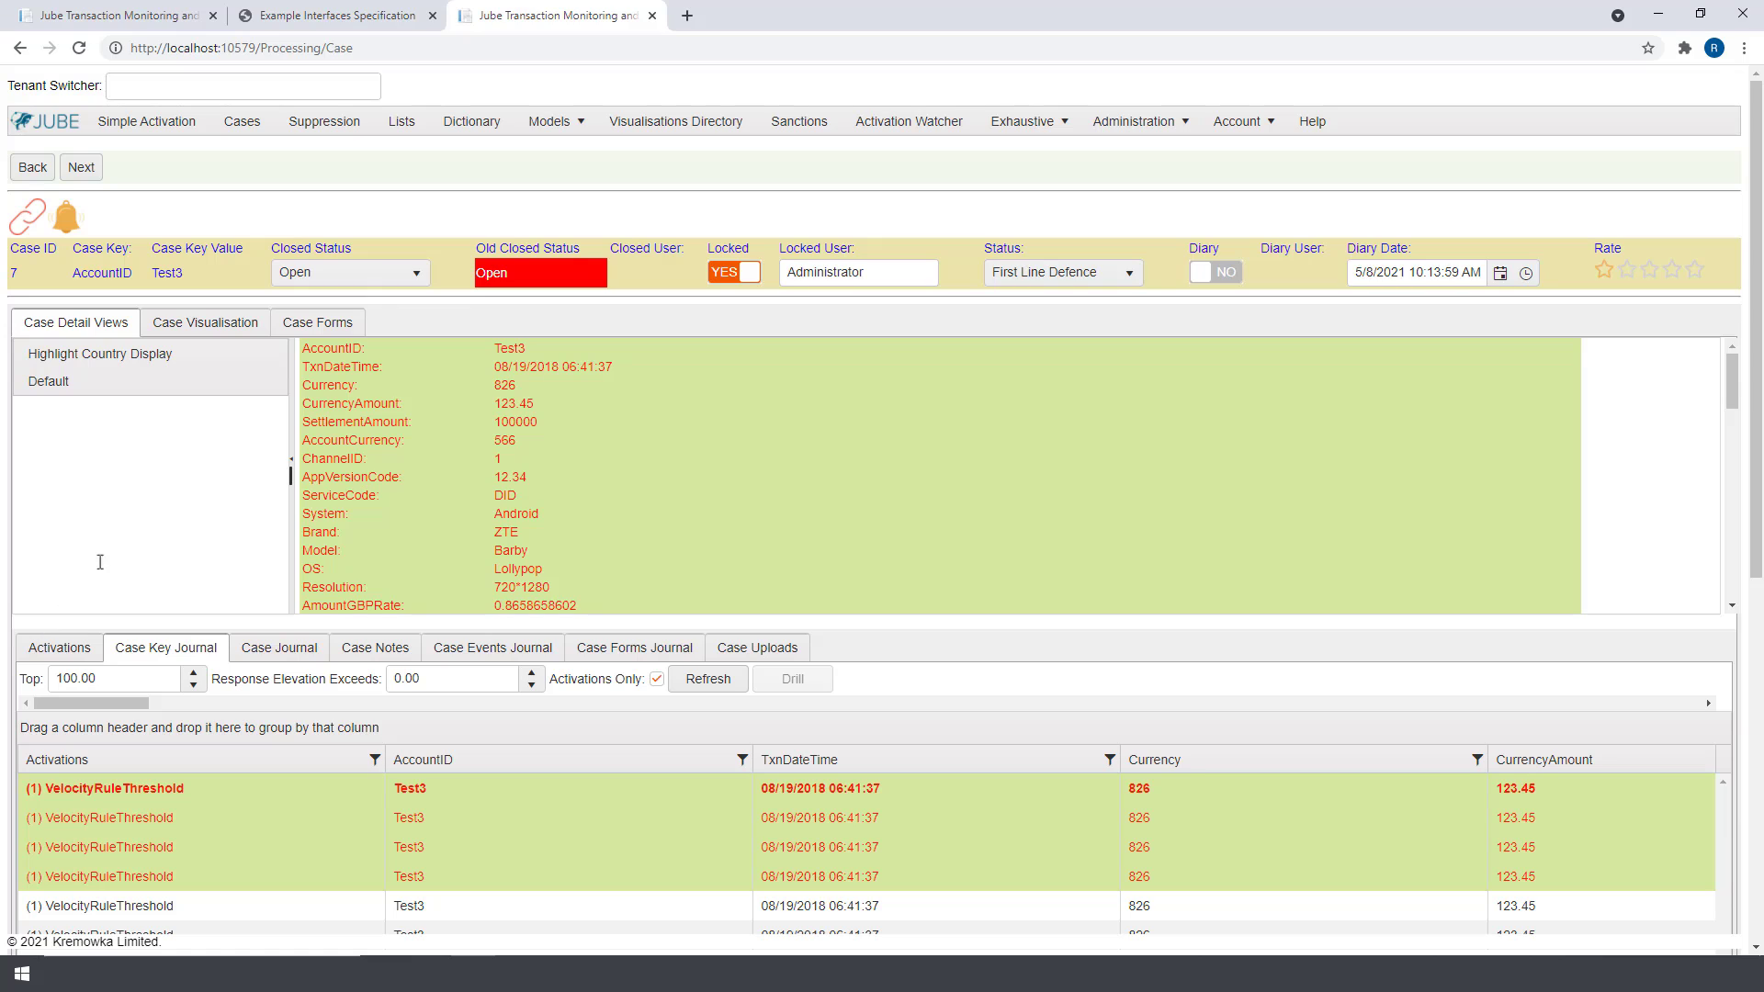
Step: Review the available closed status and workflow status options for the case without changing either
click(410, 276)
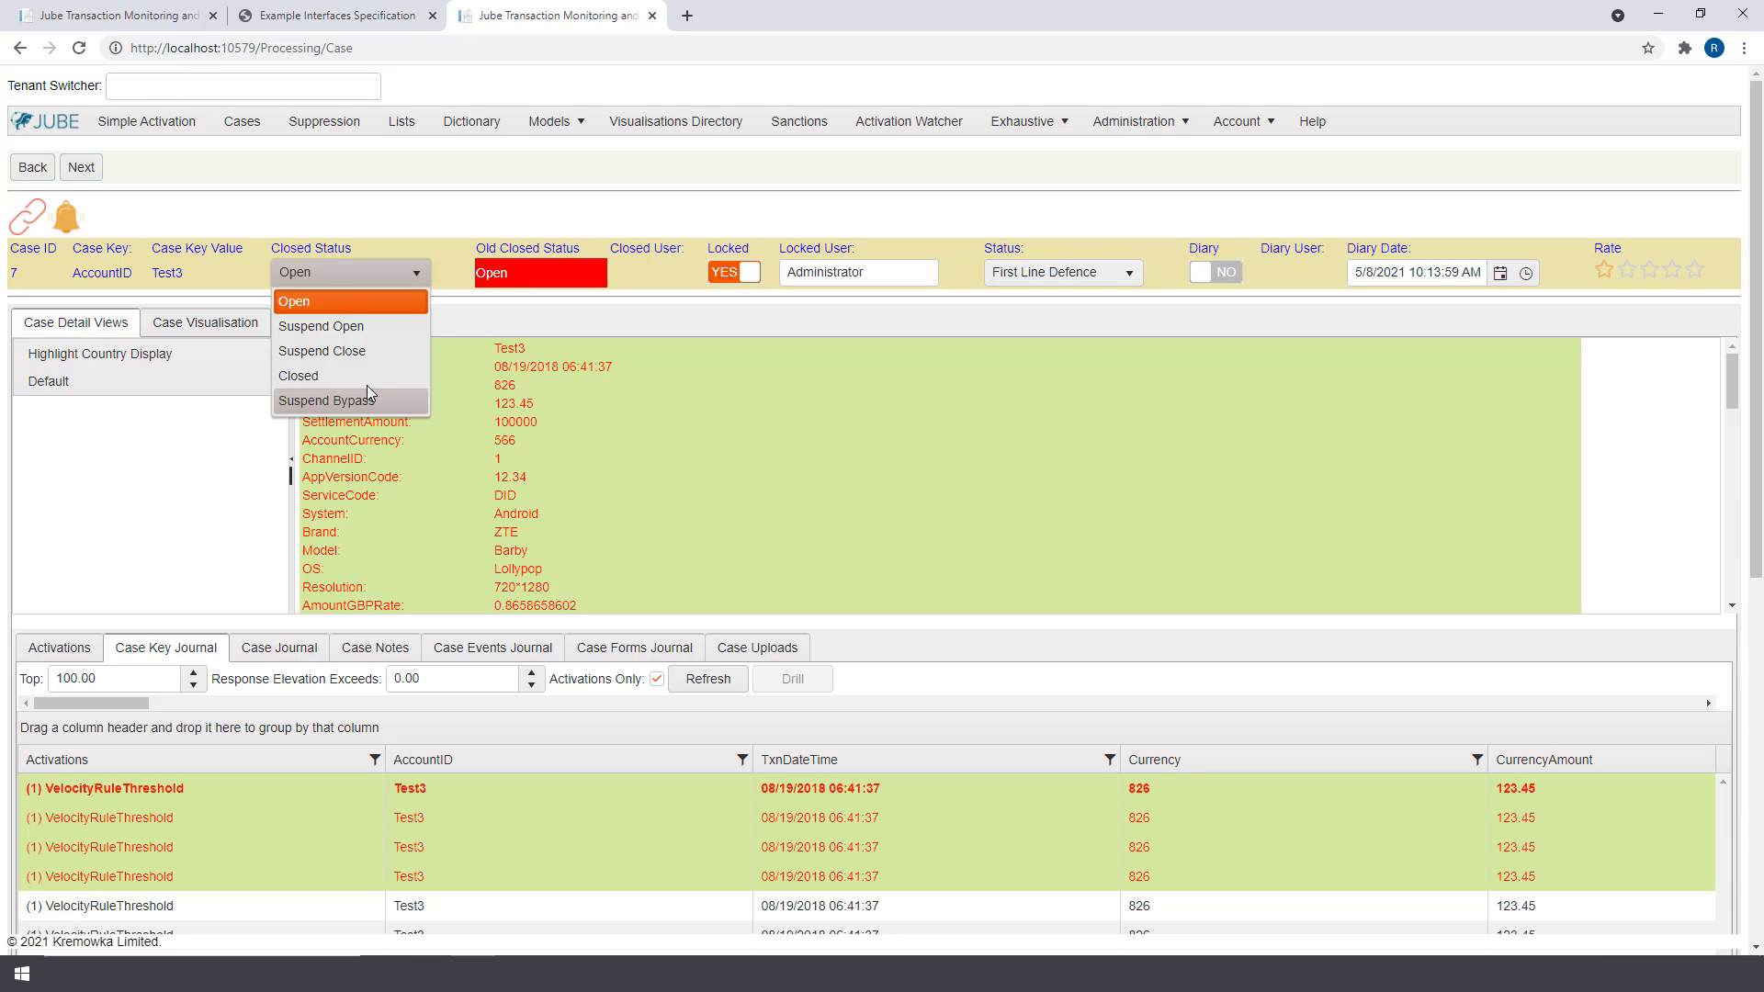
click(477, 256)
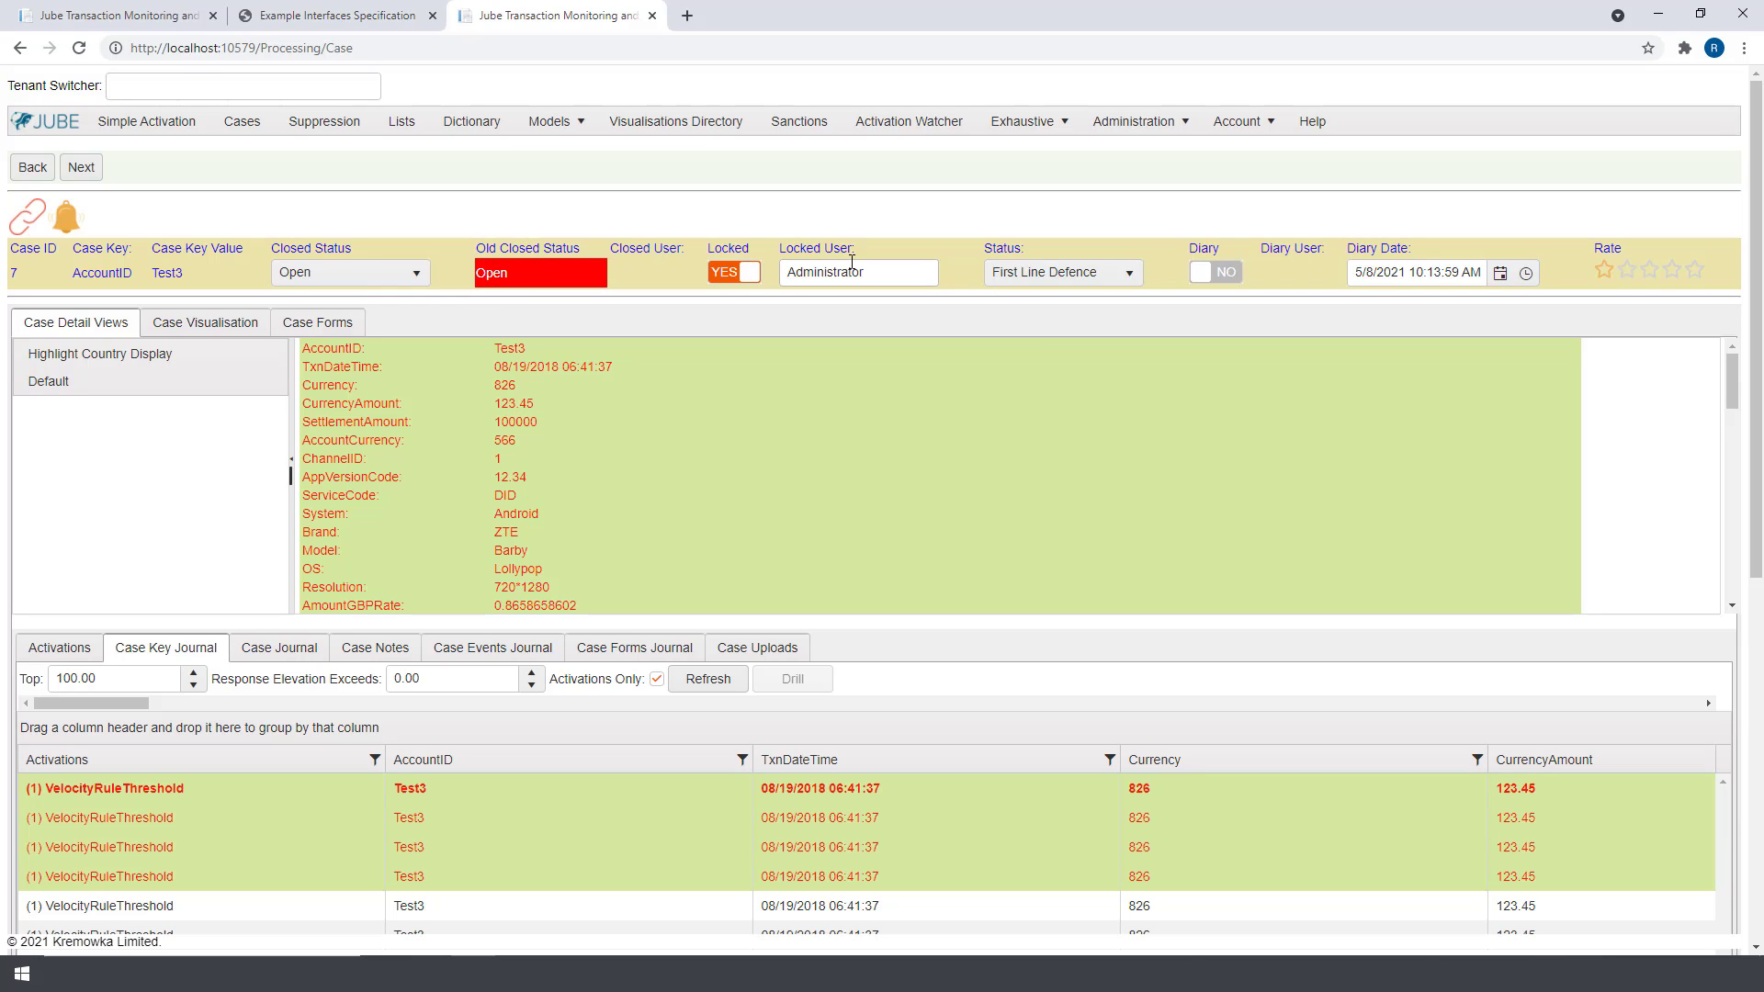
click(1033, 273)
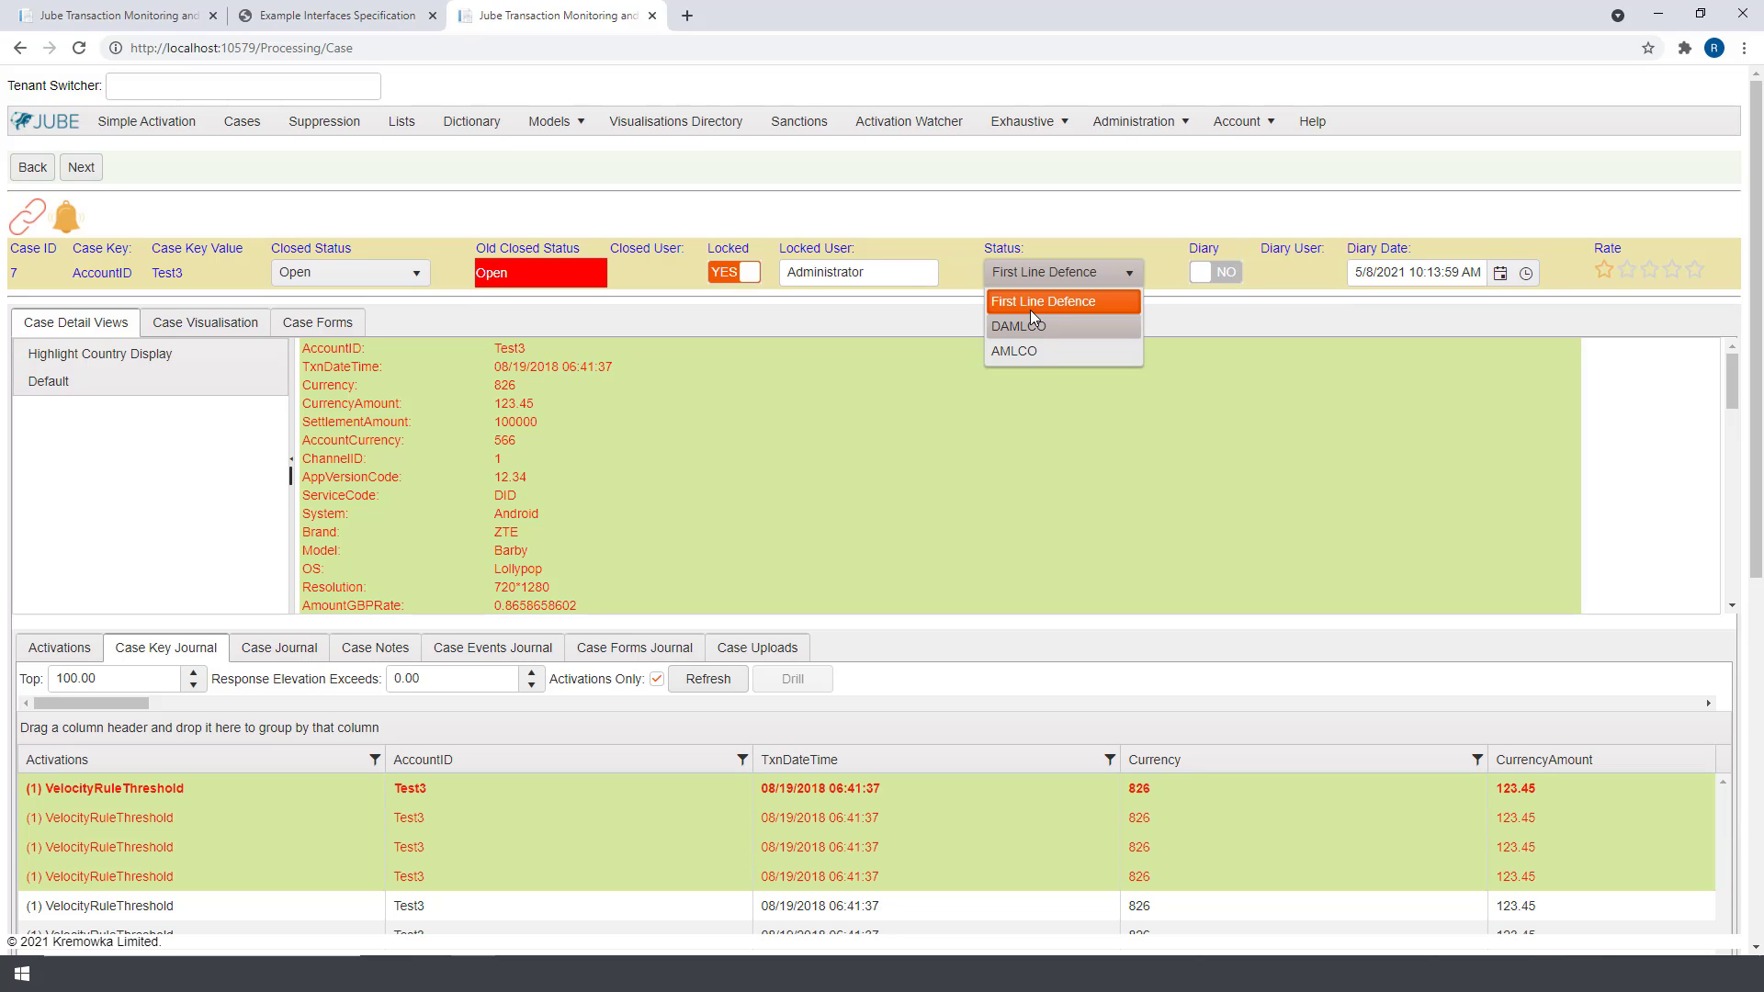
key(Down)
key(Escape)
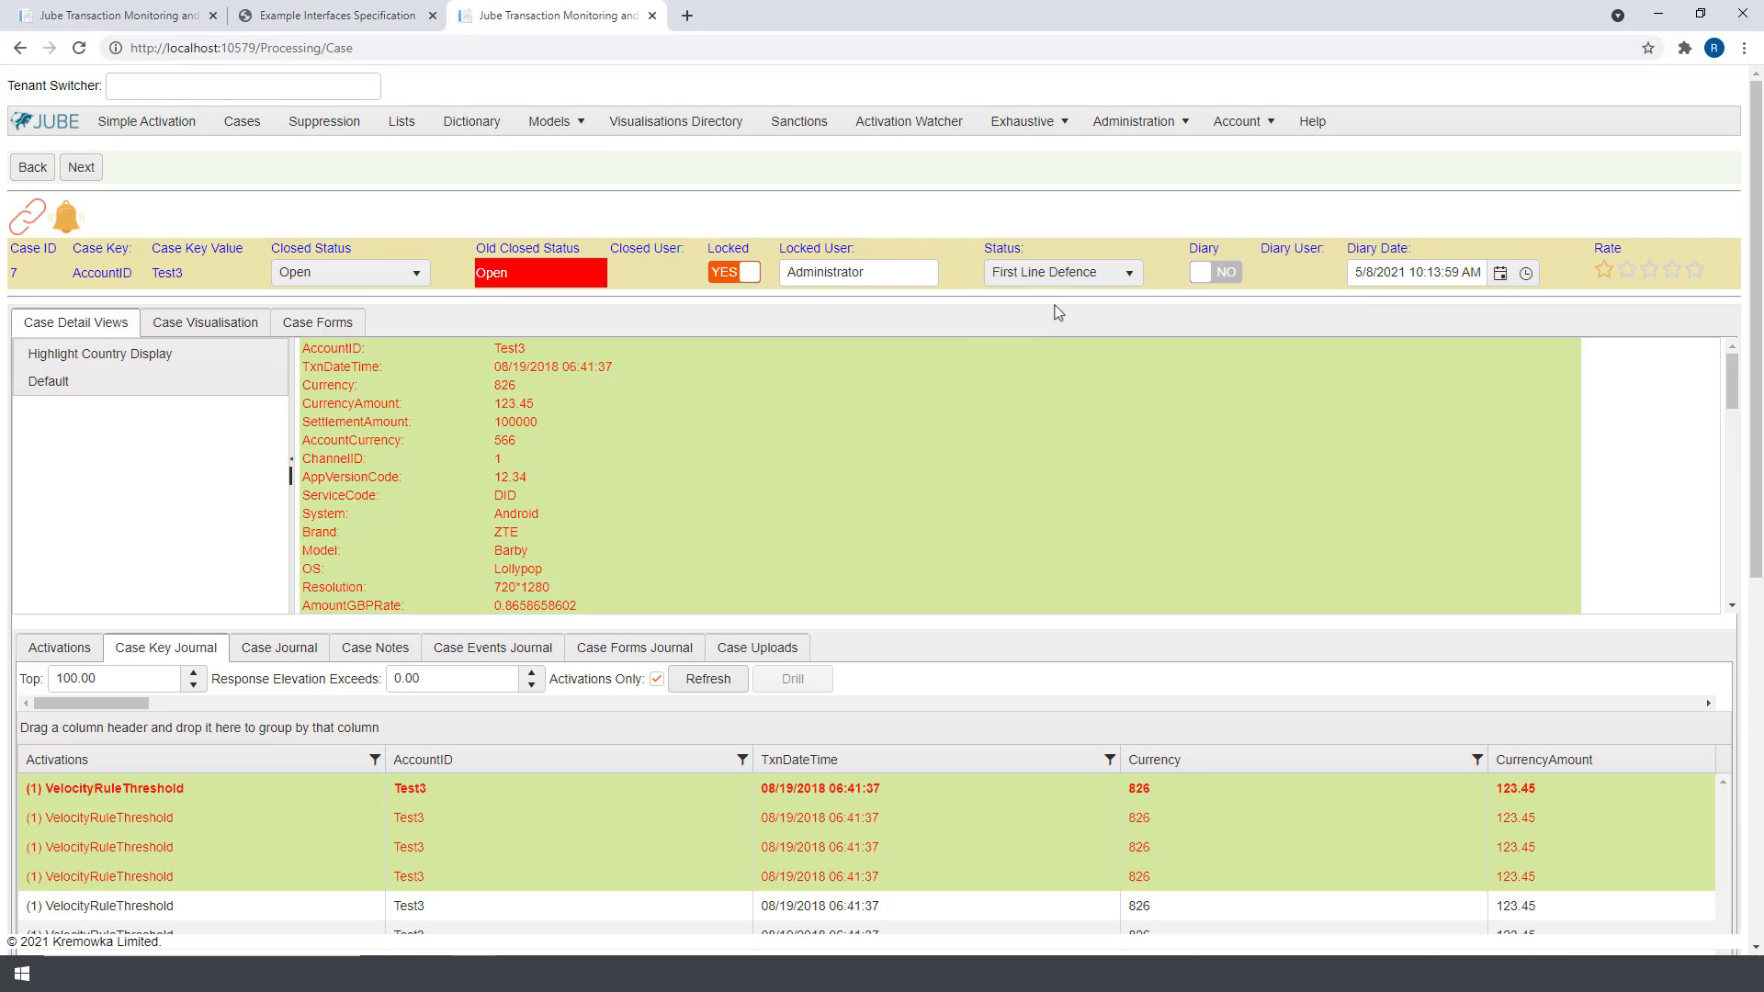
Step: Switch on the case diary to set the diary date to 14 May 2021, and switch the diary back off
click(1215, 271)
click(1501, 273)
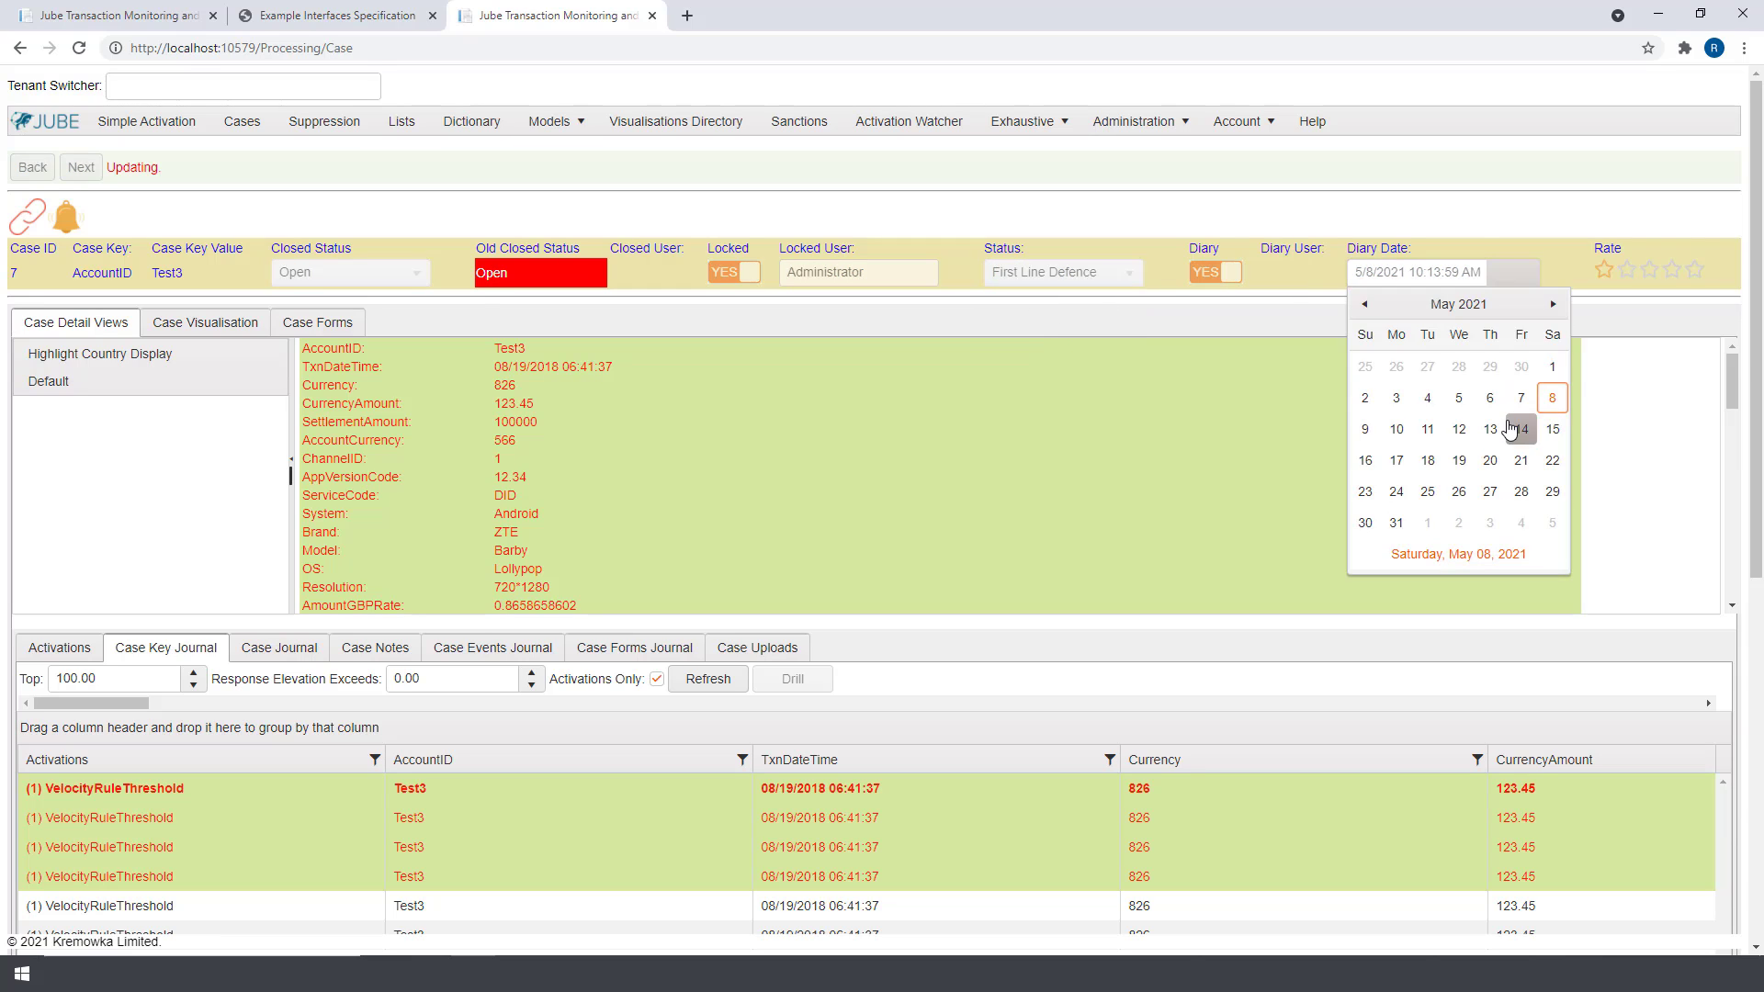
click(1514, 422)
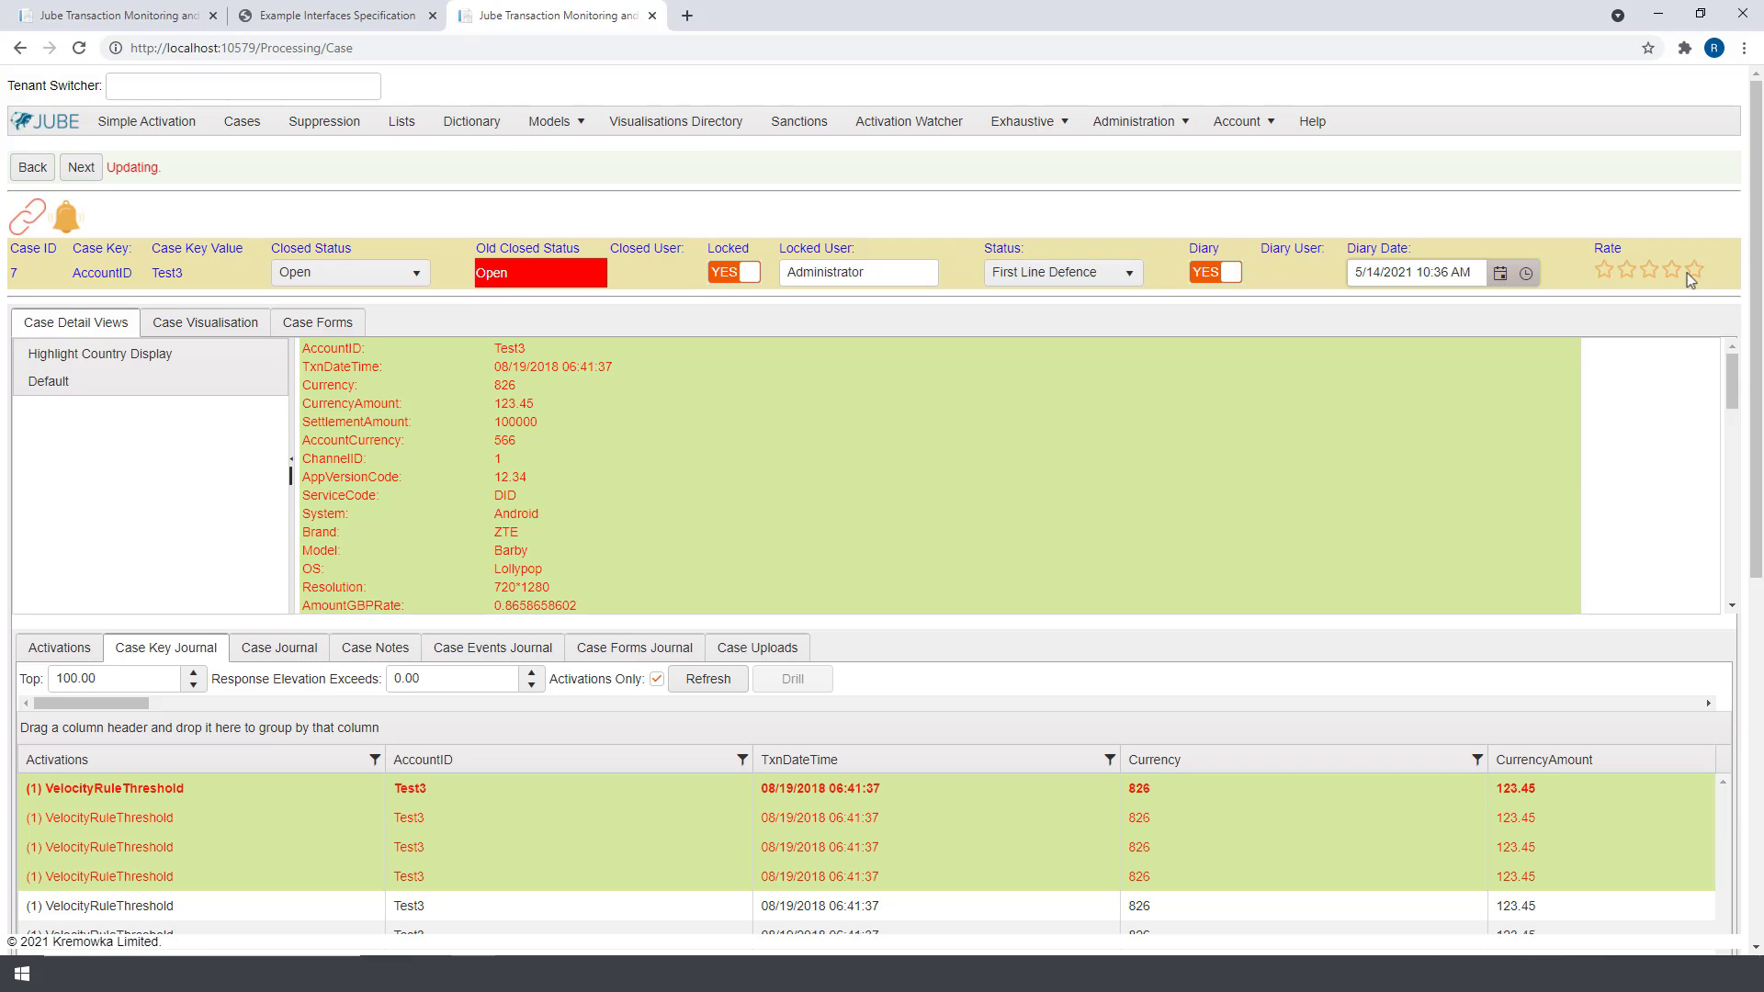
click(1229, 275)
Step: Examine the case's Highlight Country Display and Default detail views, along with its Activations and Case Key Journal records
click(135, 359)
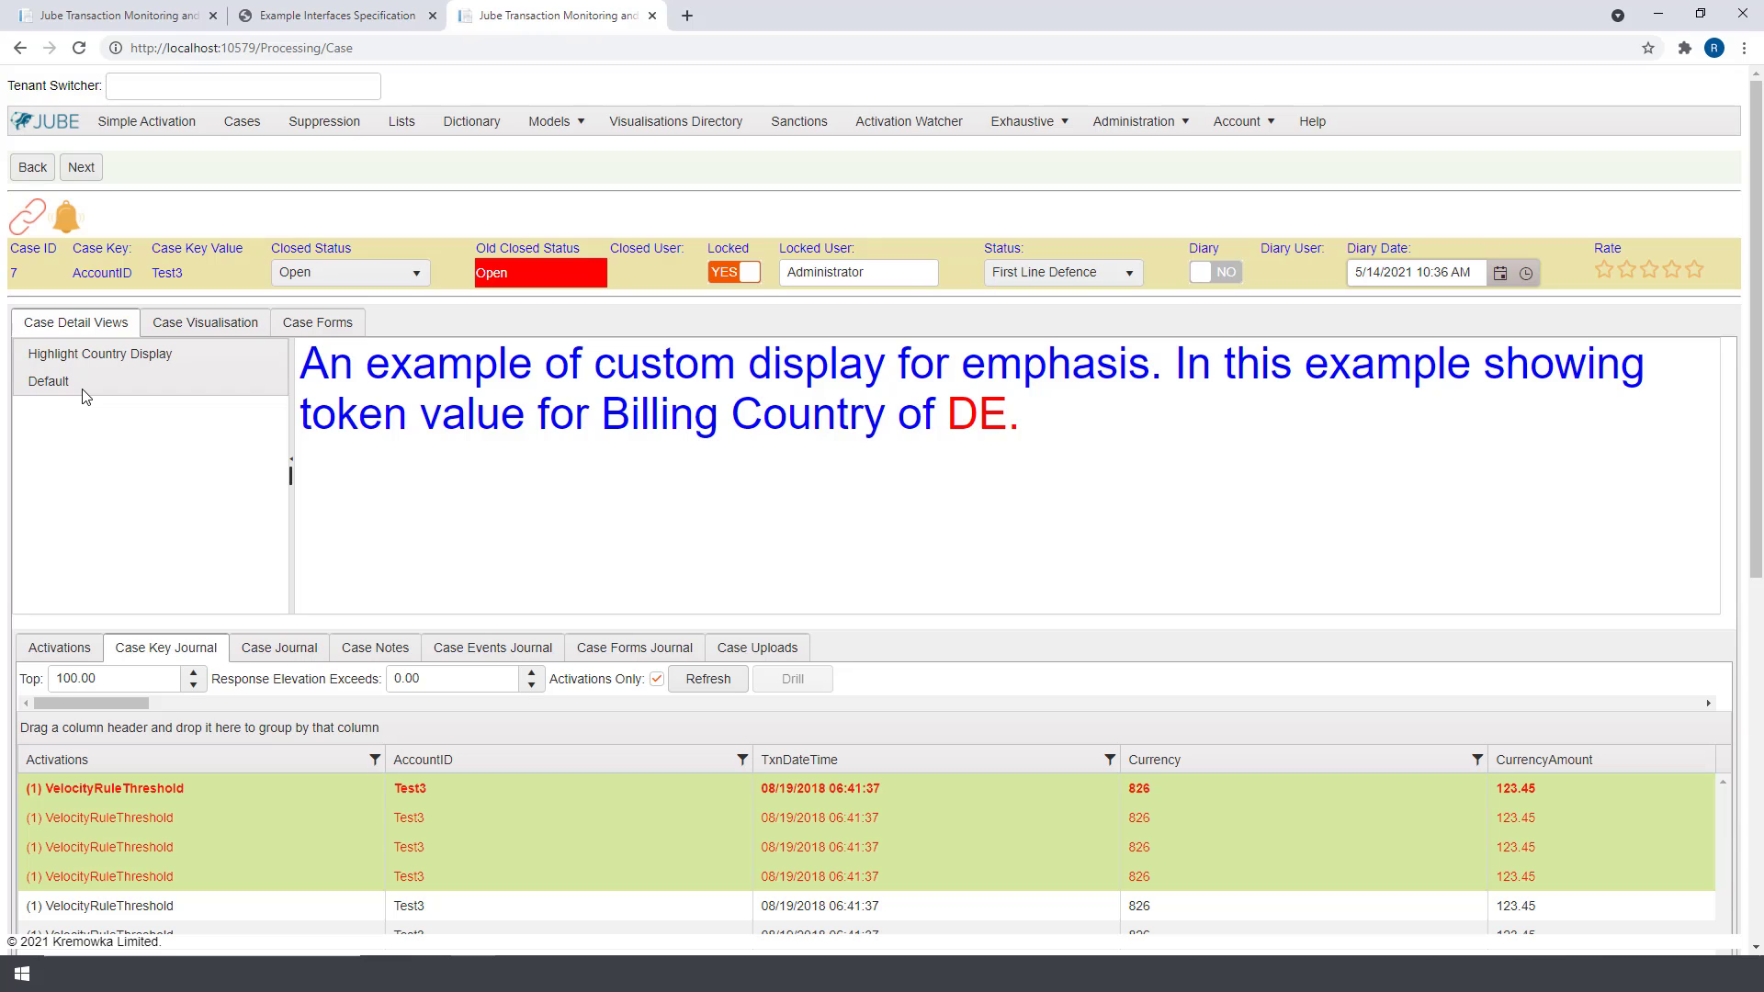
click(55, 382)
scroll(1570, 593, down, 5)
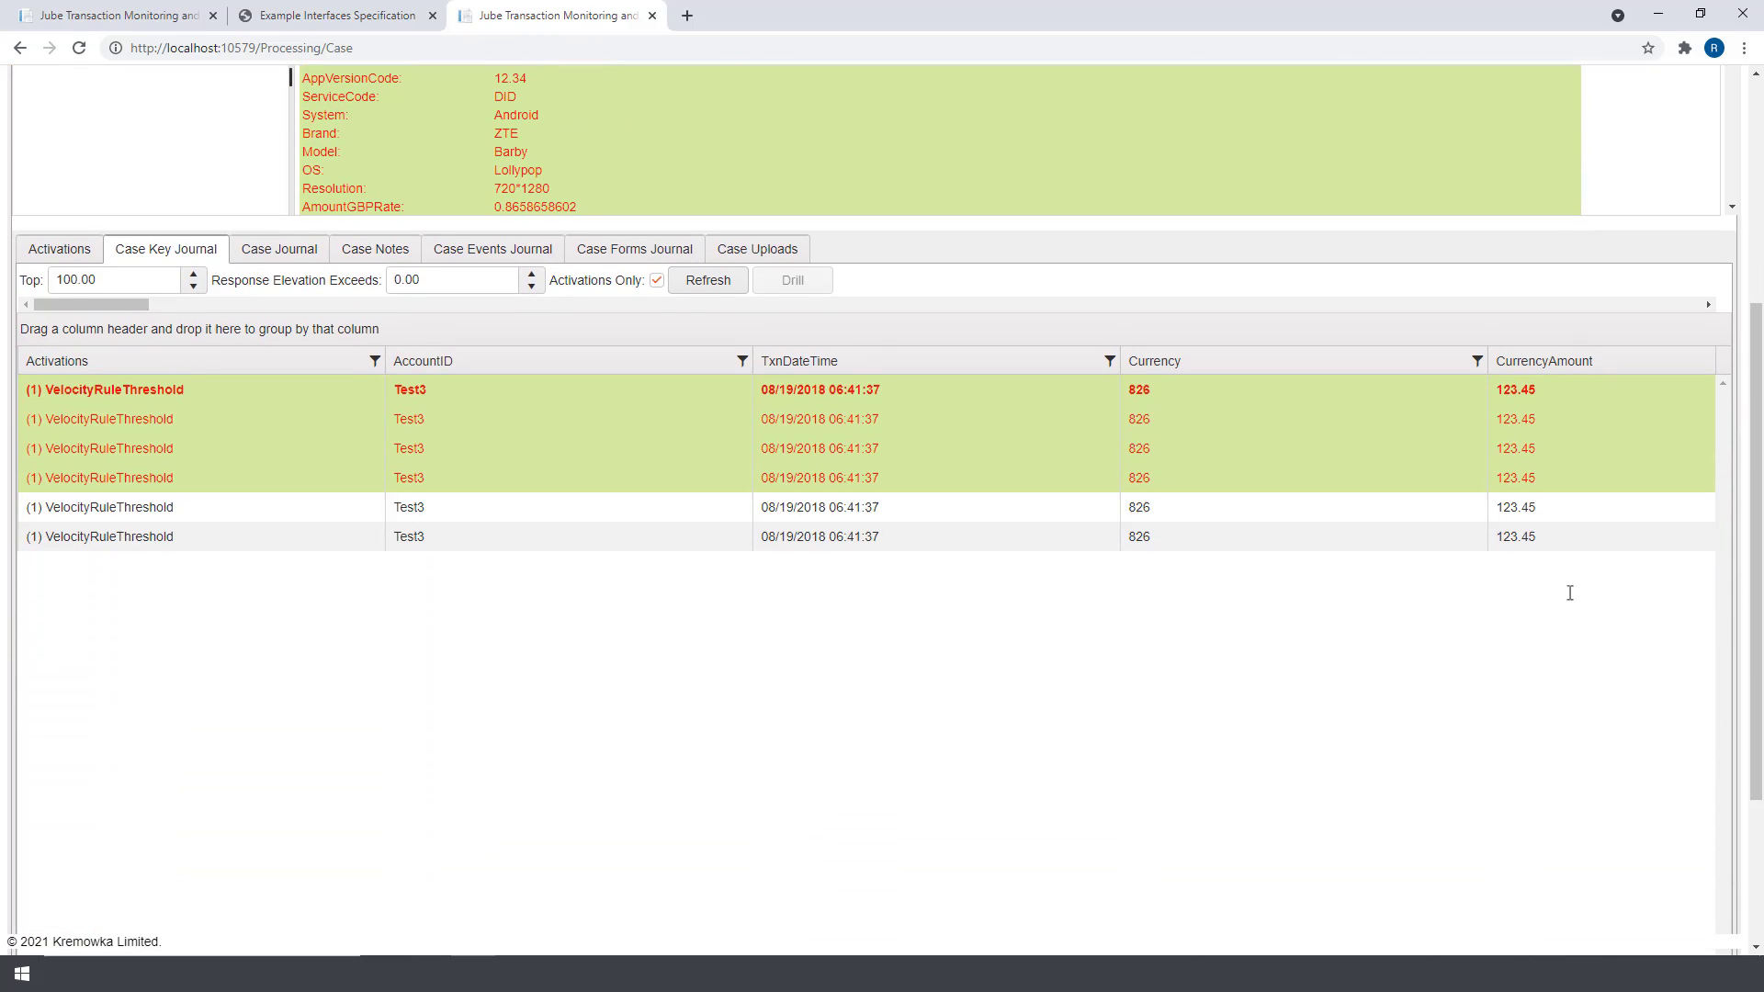
click(67, 253)
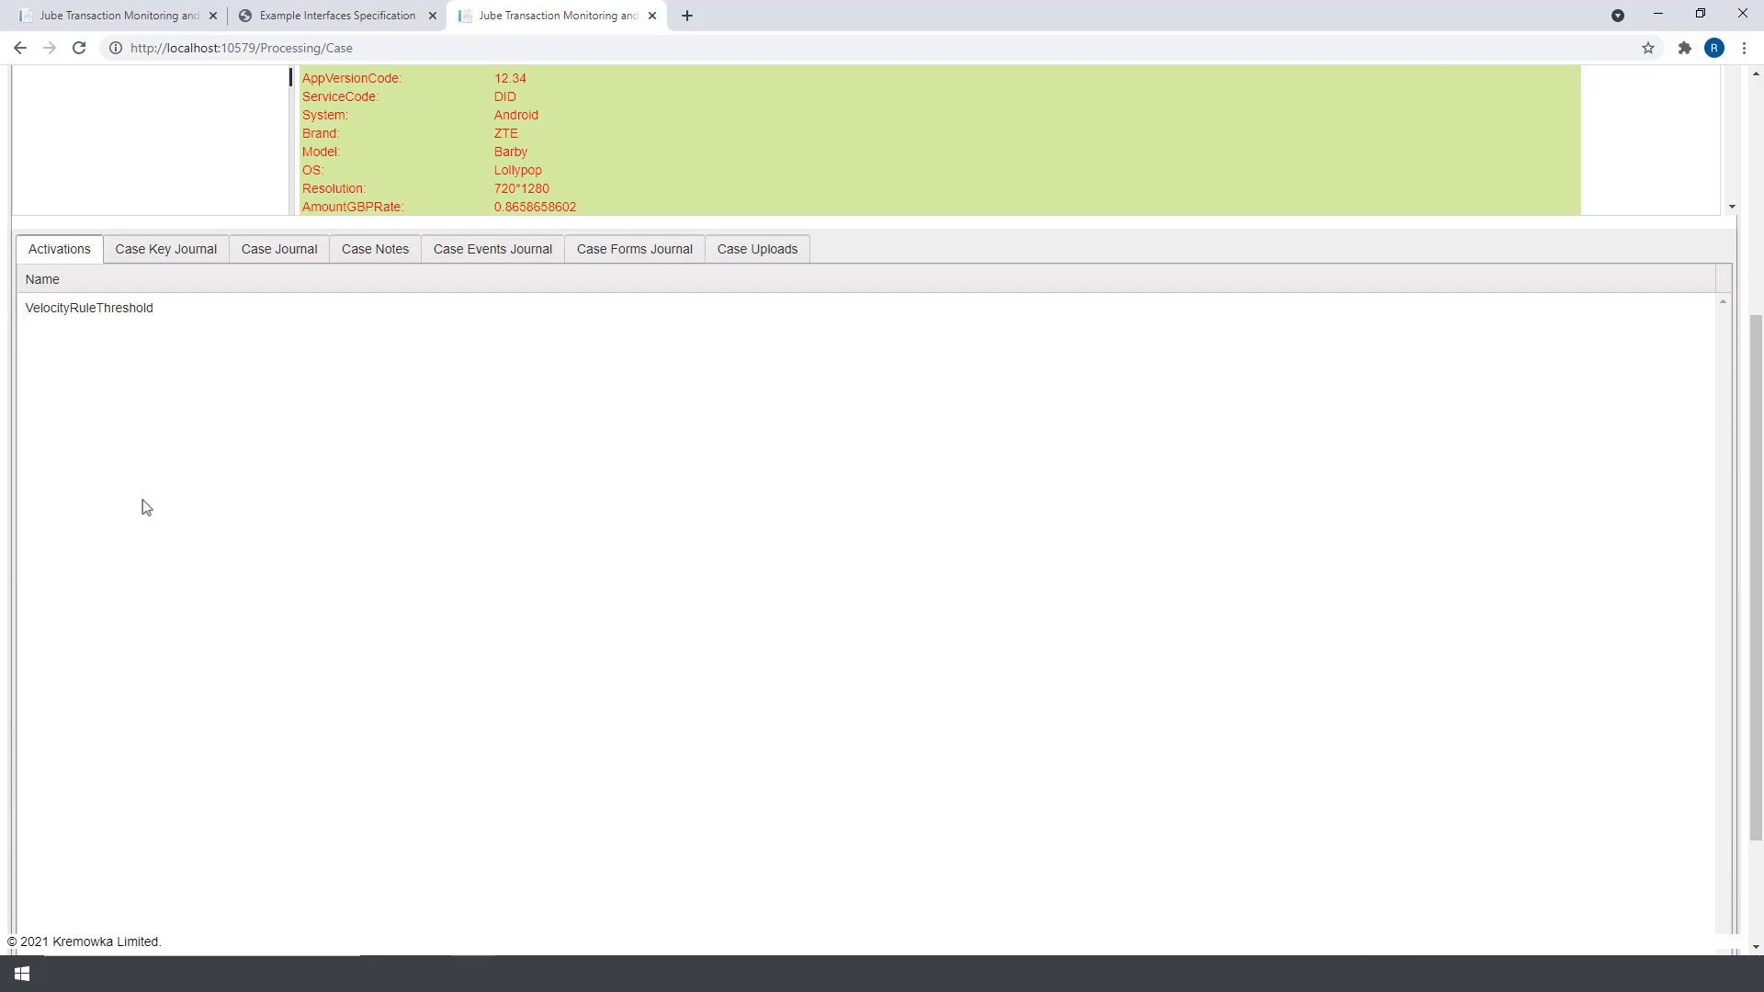
click(156, 253)
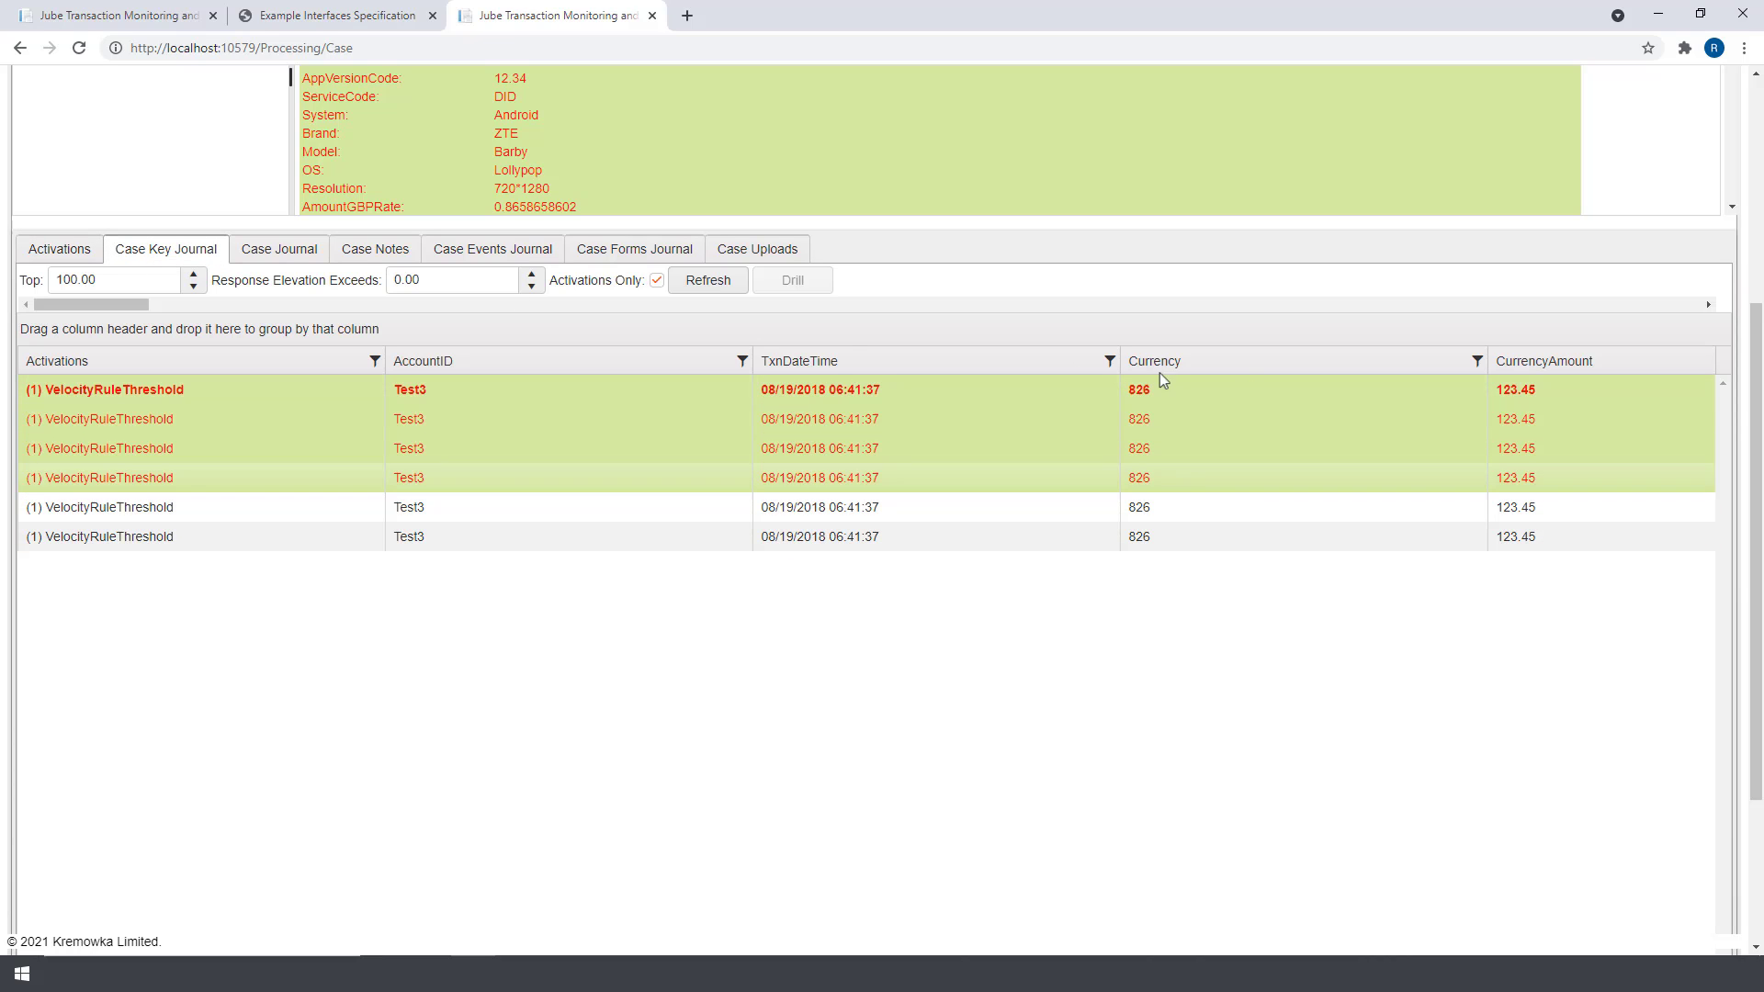
Step: Refresh the Case Key Journal to include all records for the account, without the Activations Only restriction
scroll(1153, 413, up, 5)
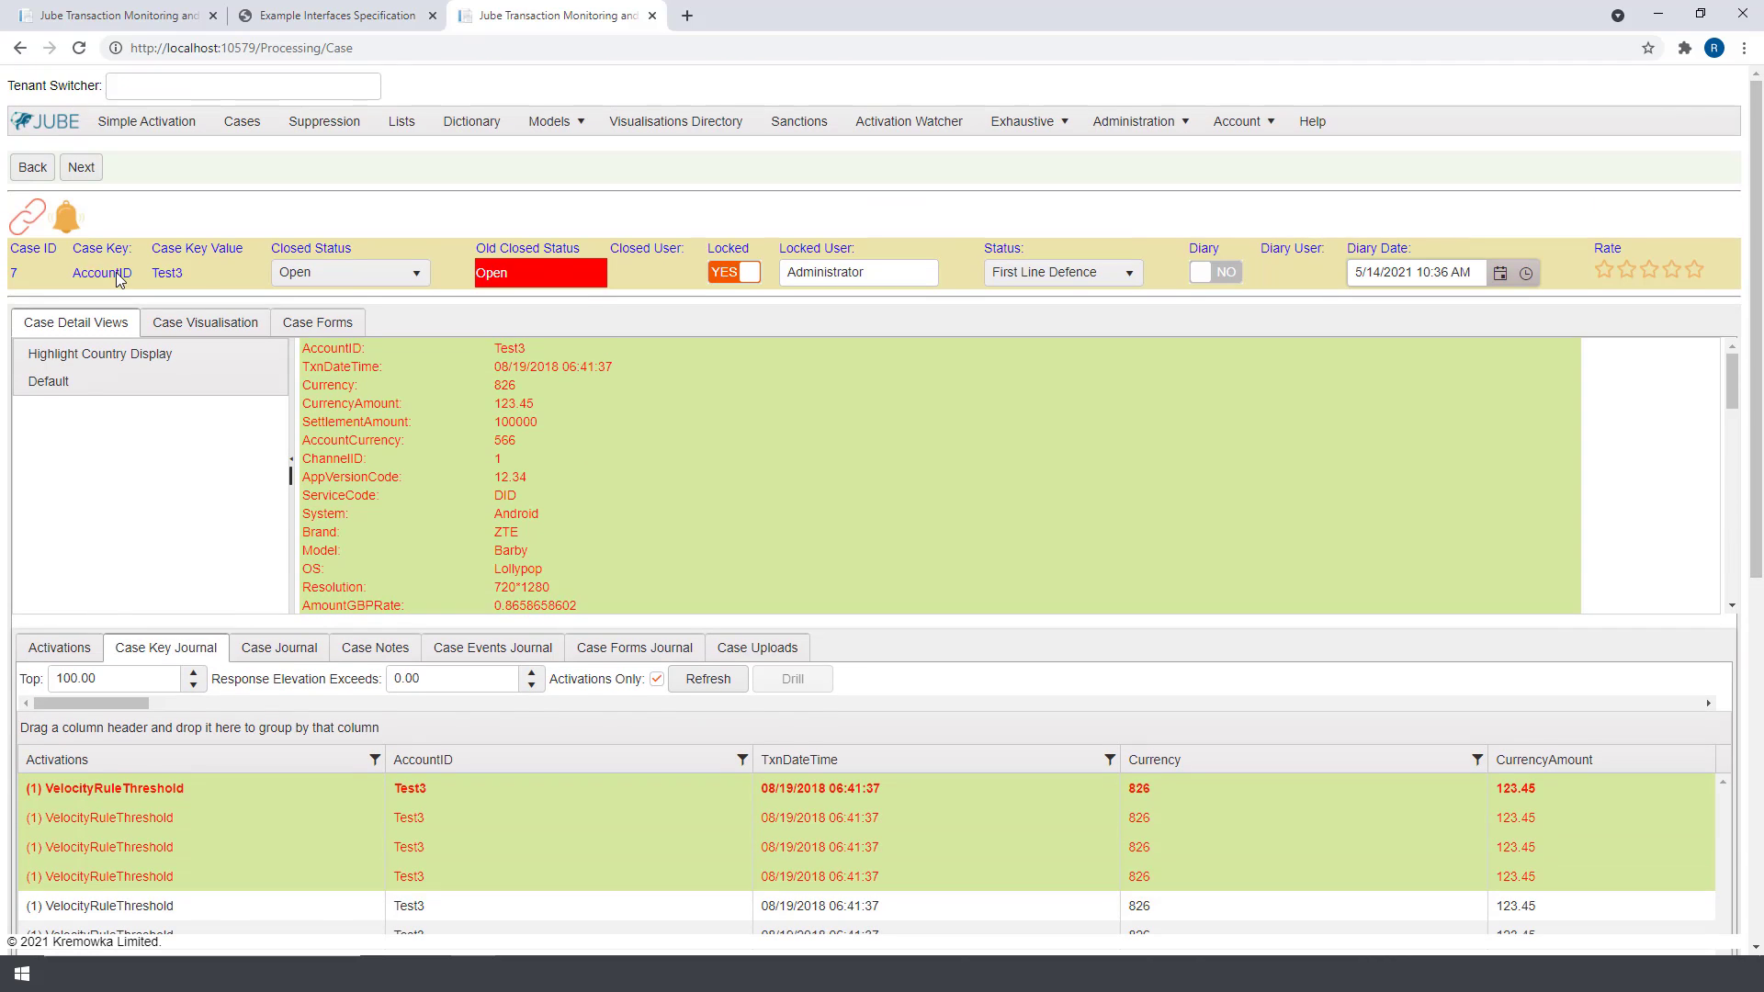
drag(1755, 313, 1762, 599)
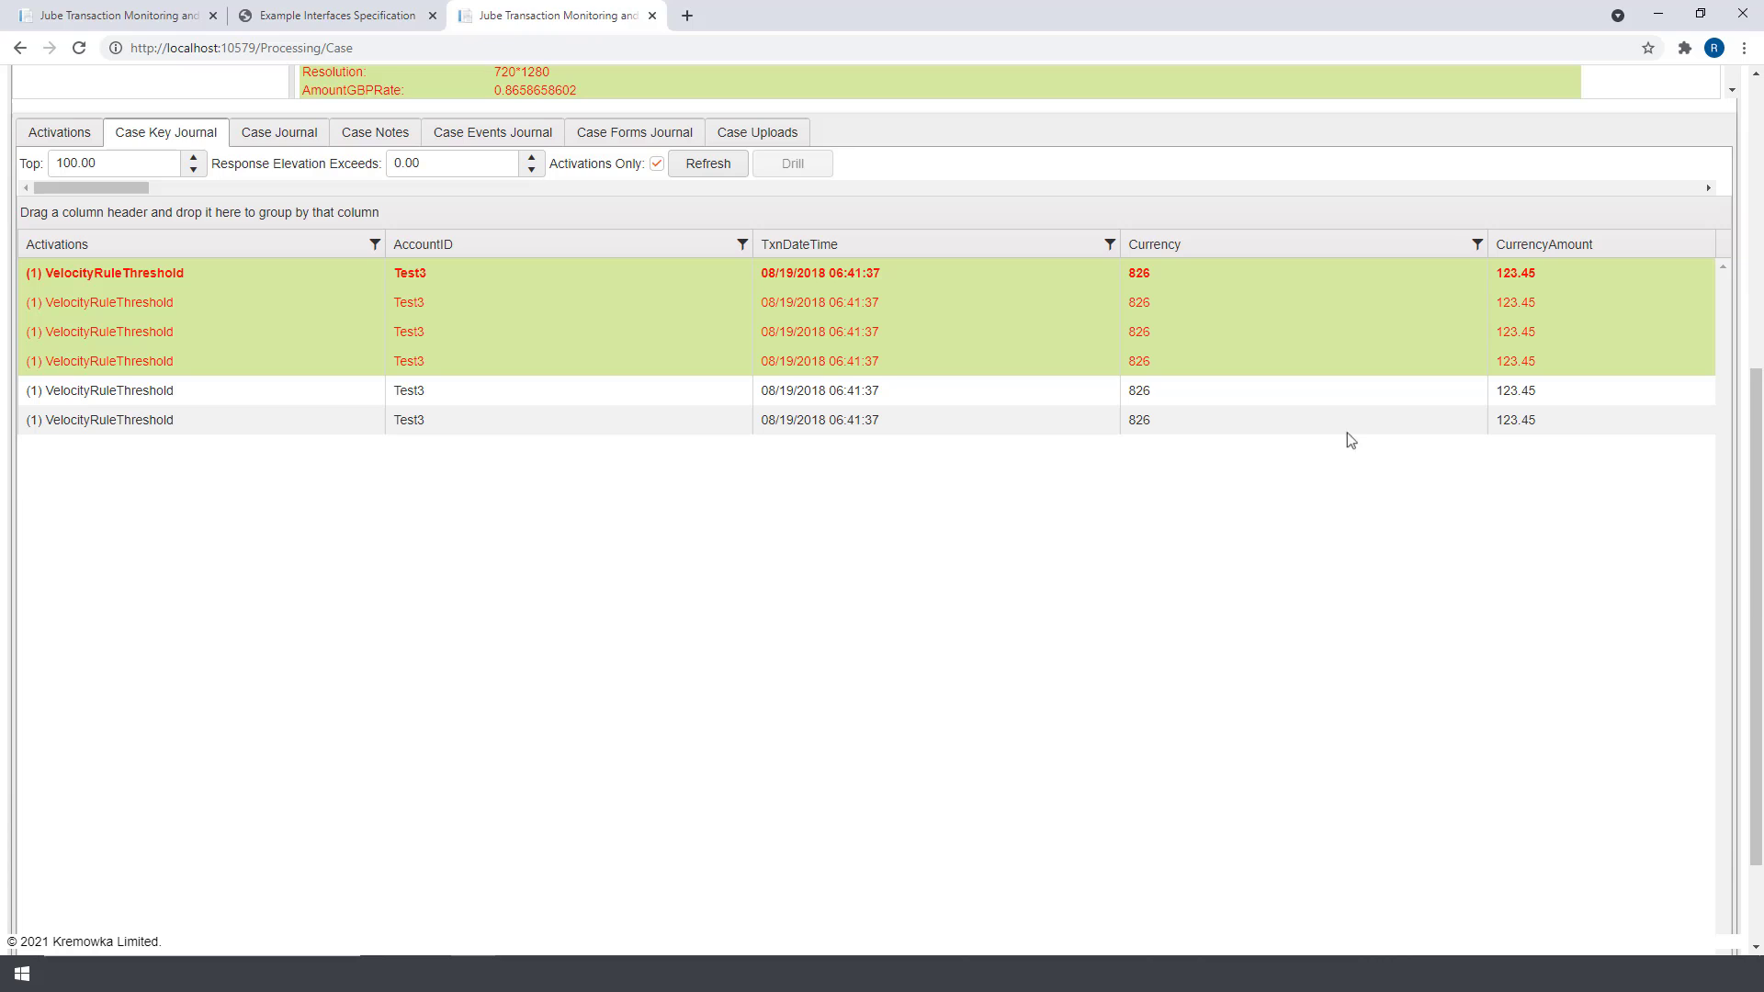
click(657, 164)
click(708, 165)
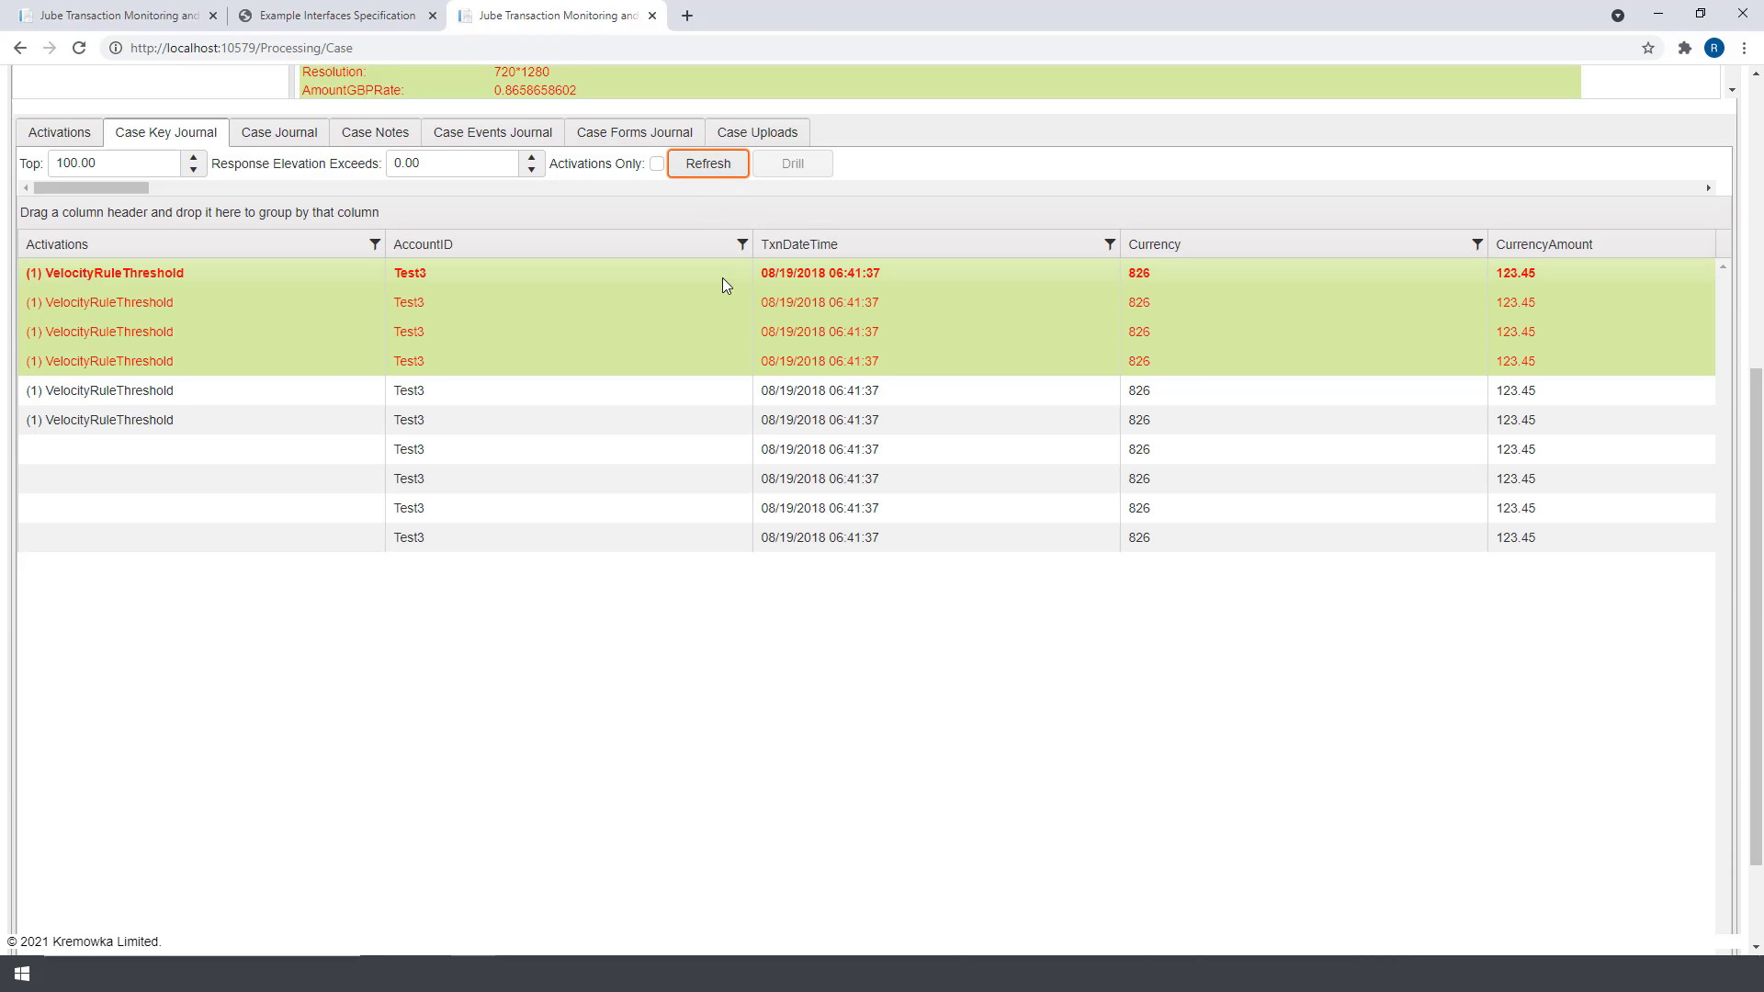
Step: Move the AccountID column ahead of TxnDateTime in the Case Key Journal, and try grouping its records by Currency
scroll(648, 544, up, 1)
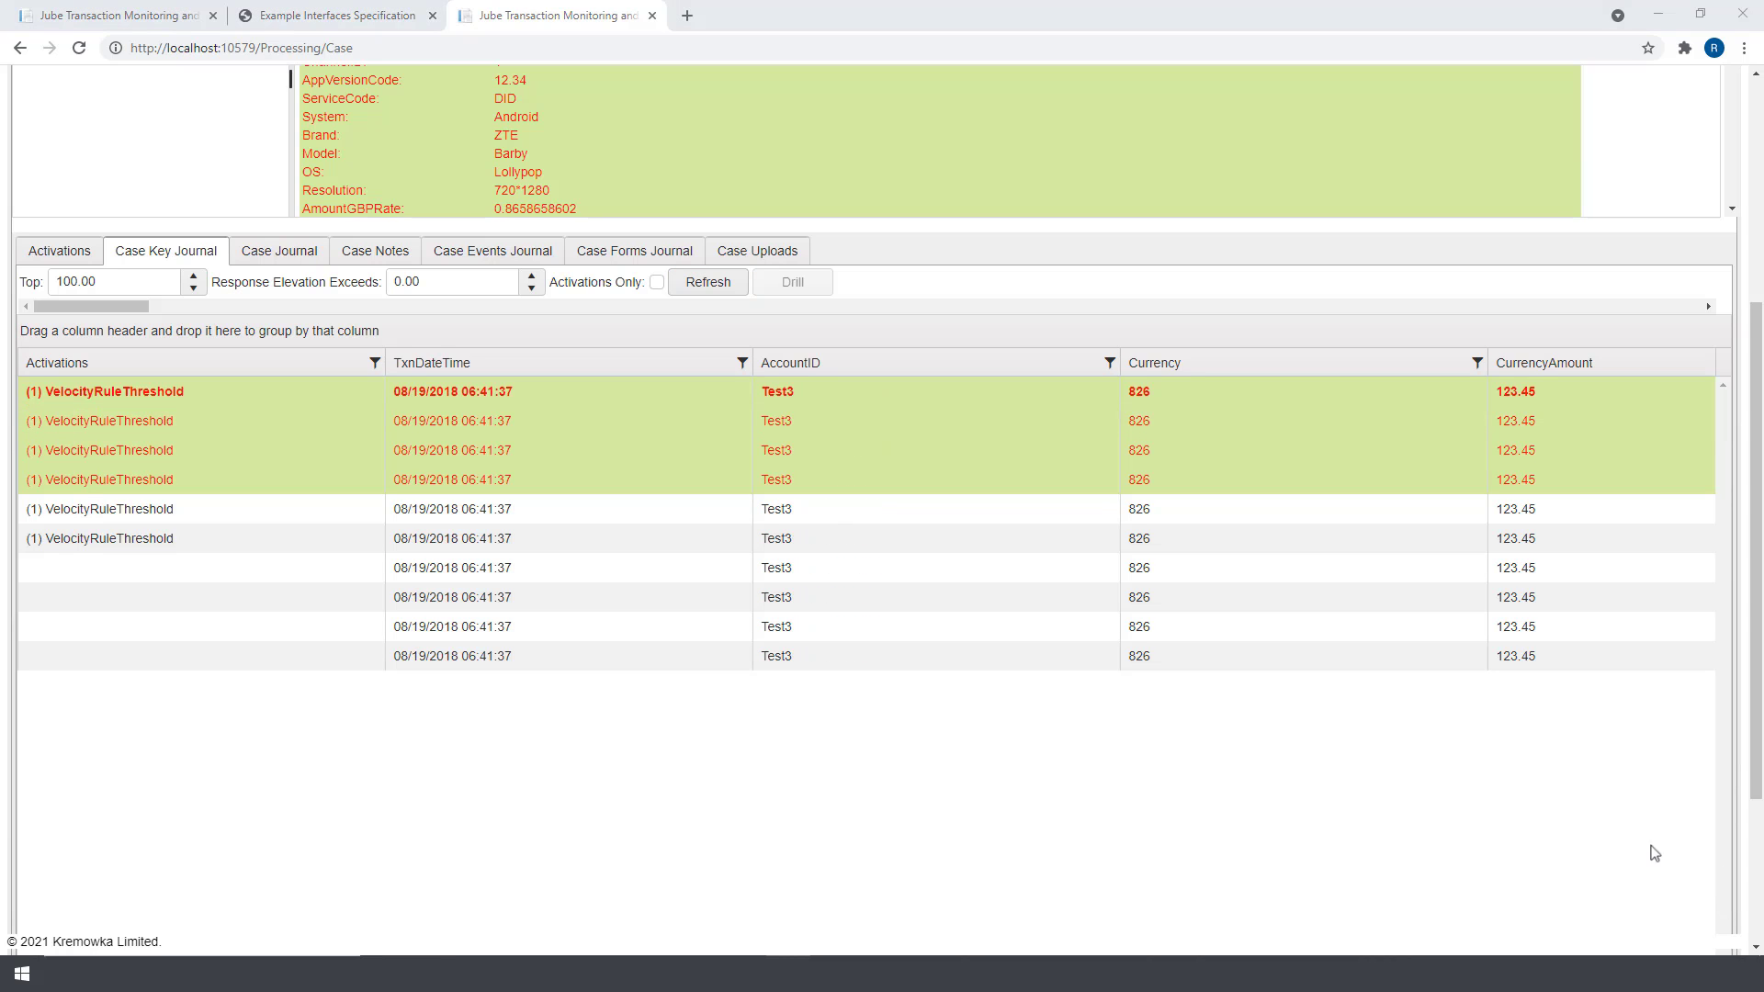
drag(1062, 369, 628, 369)
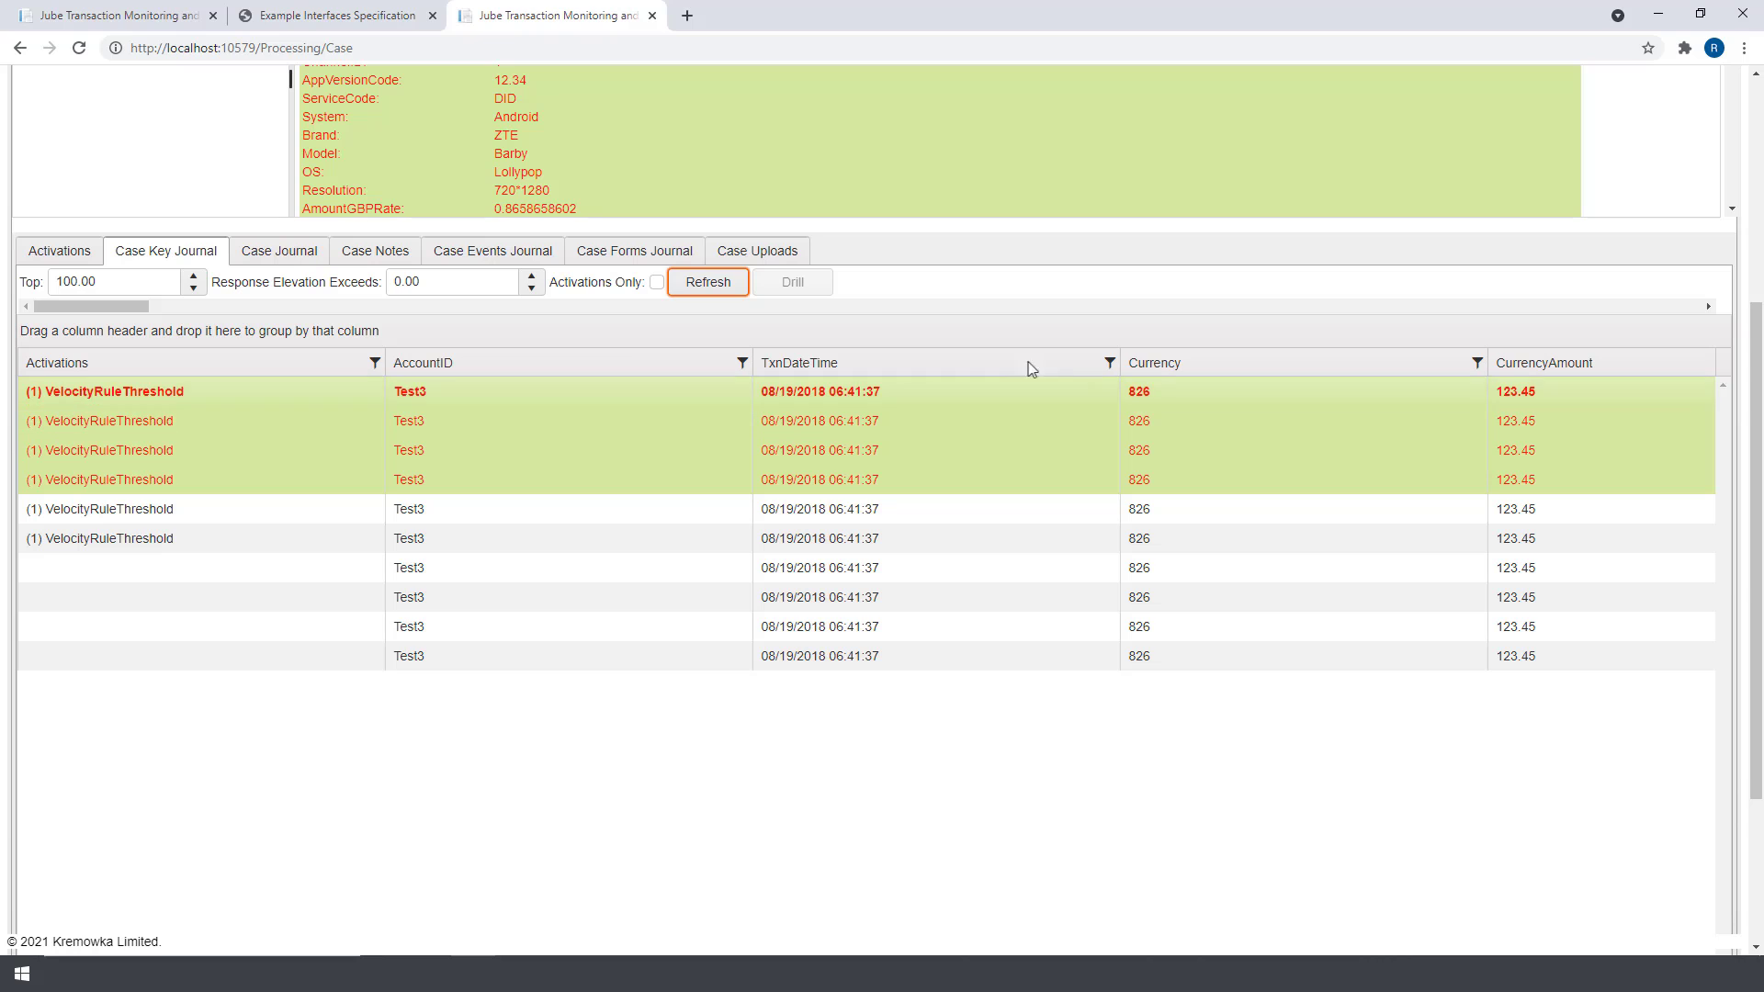
drag(1213, 363, 92, 331)
click(616, 423)
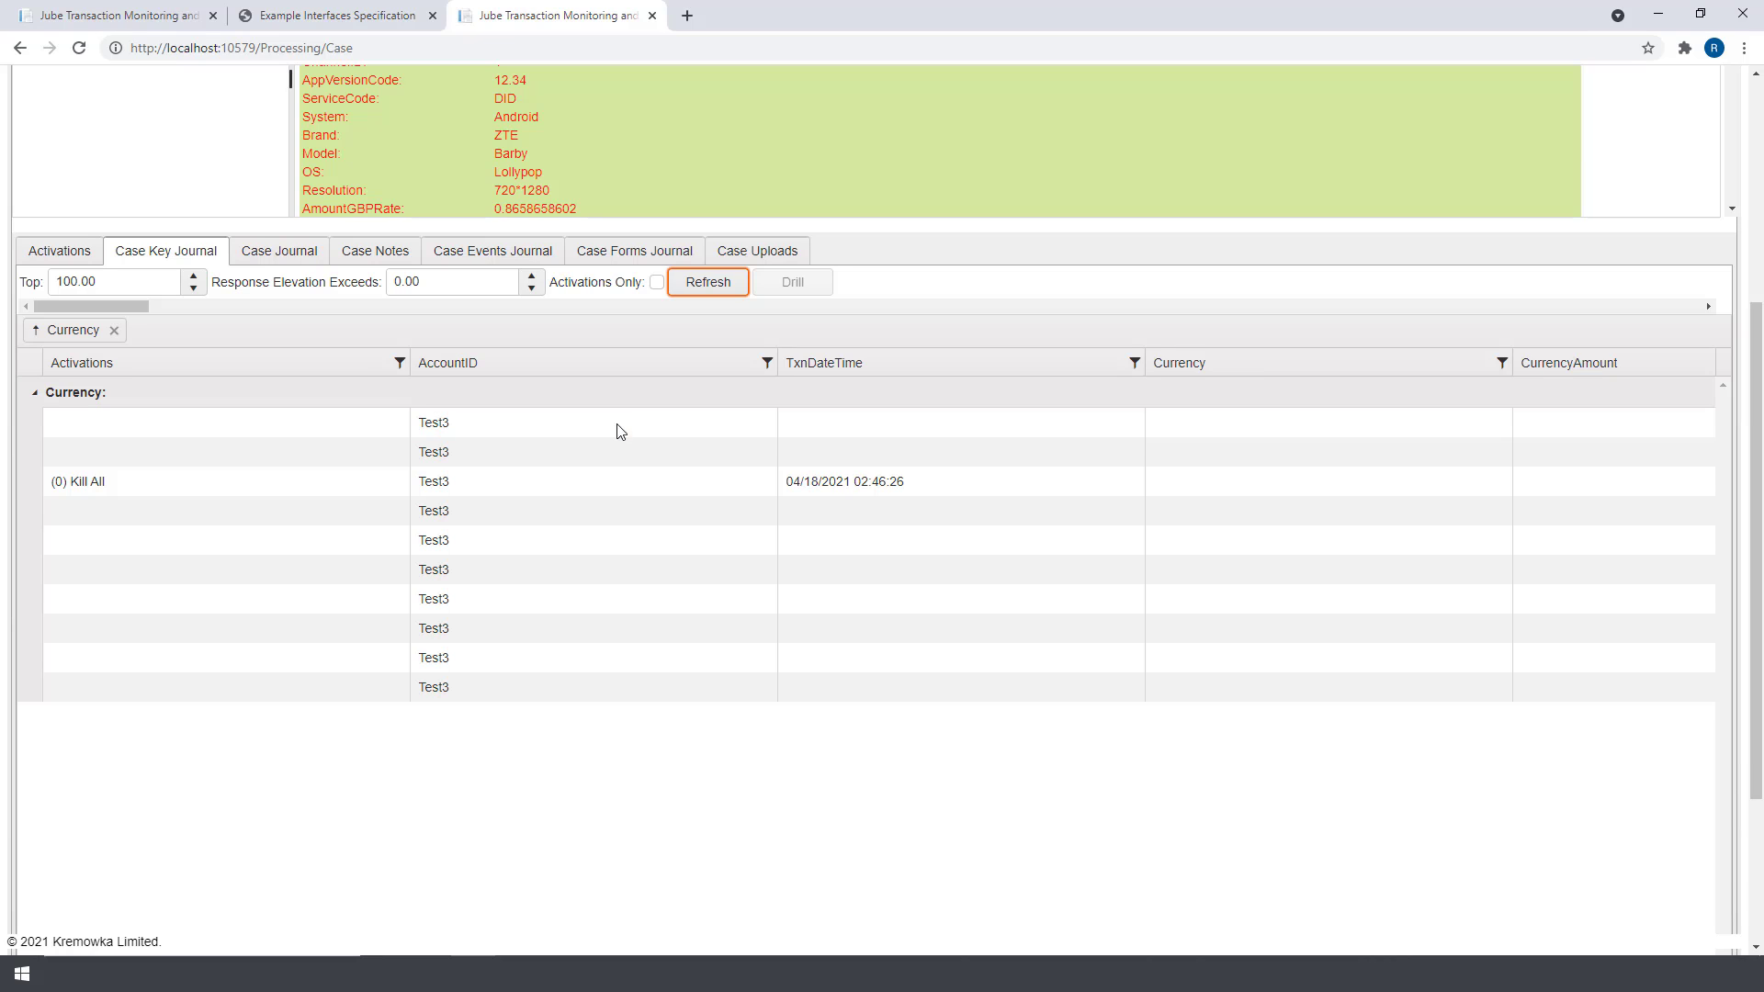
click(114, 330)
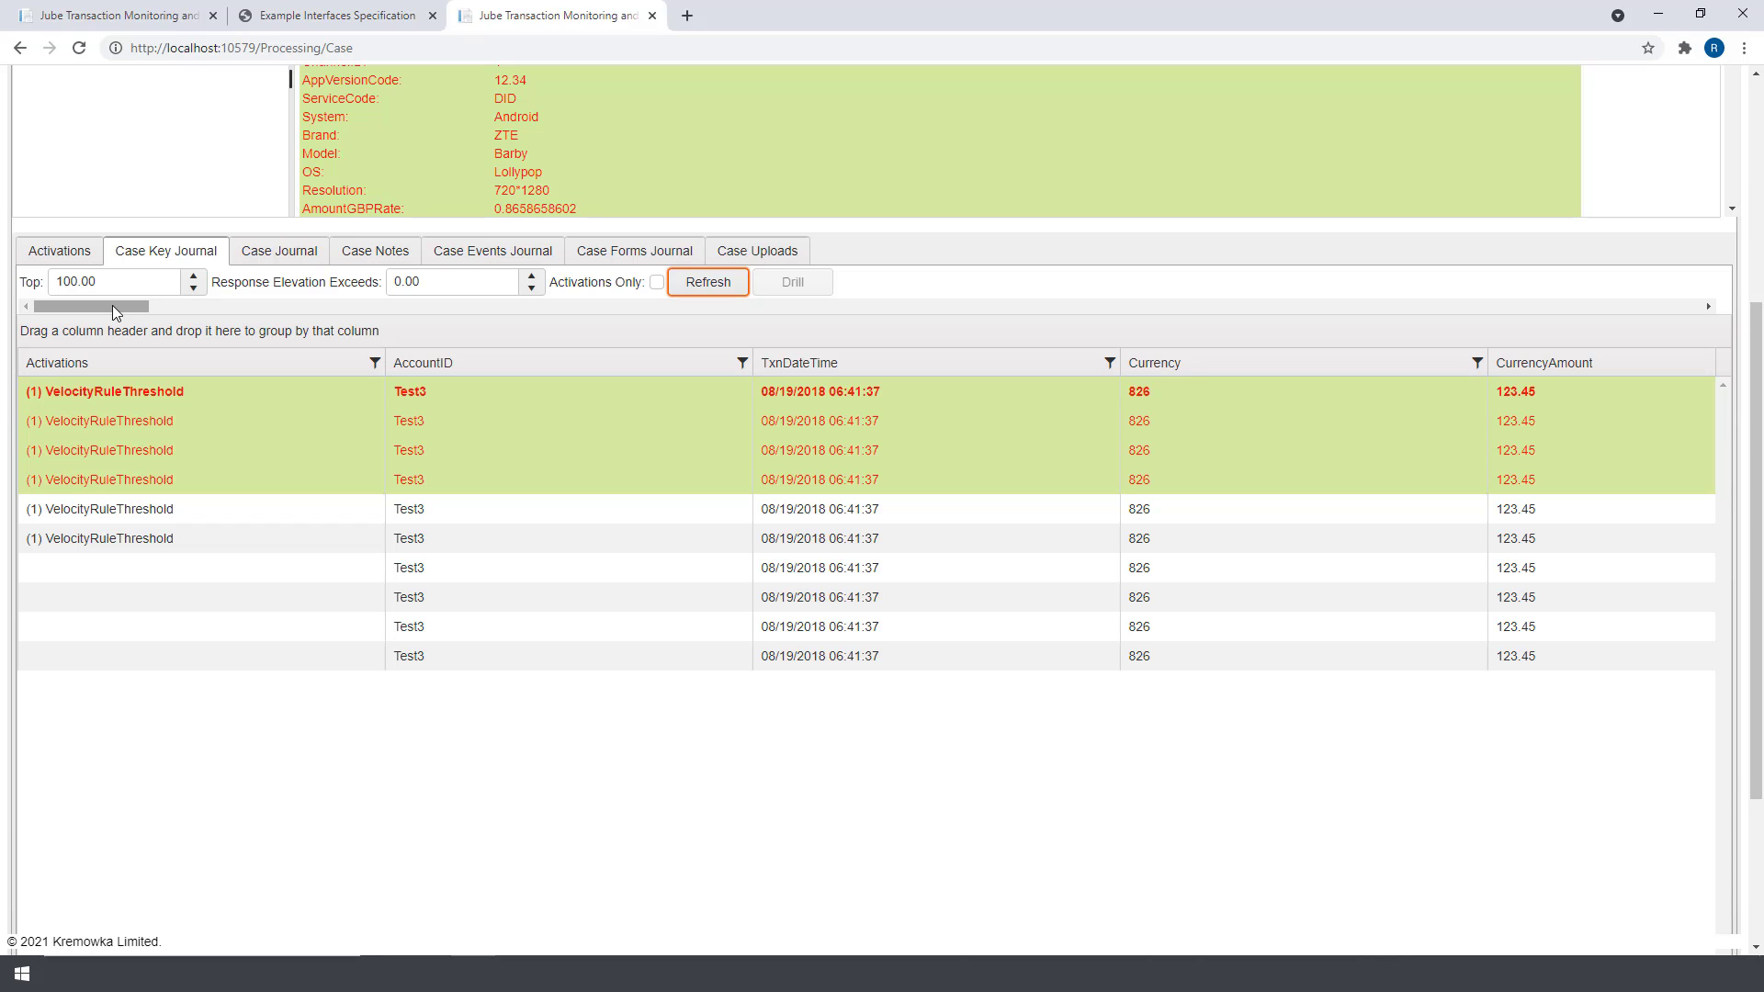
Step: Drill into the journal by the DeviceID value OlaRoseGoldPhone6
drag(112, 306, 112, 306)
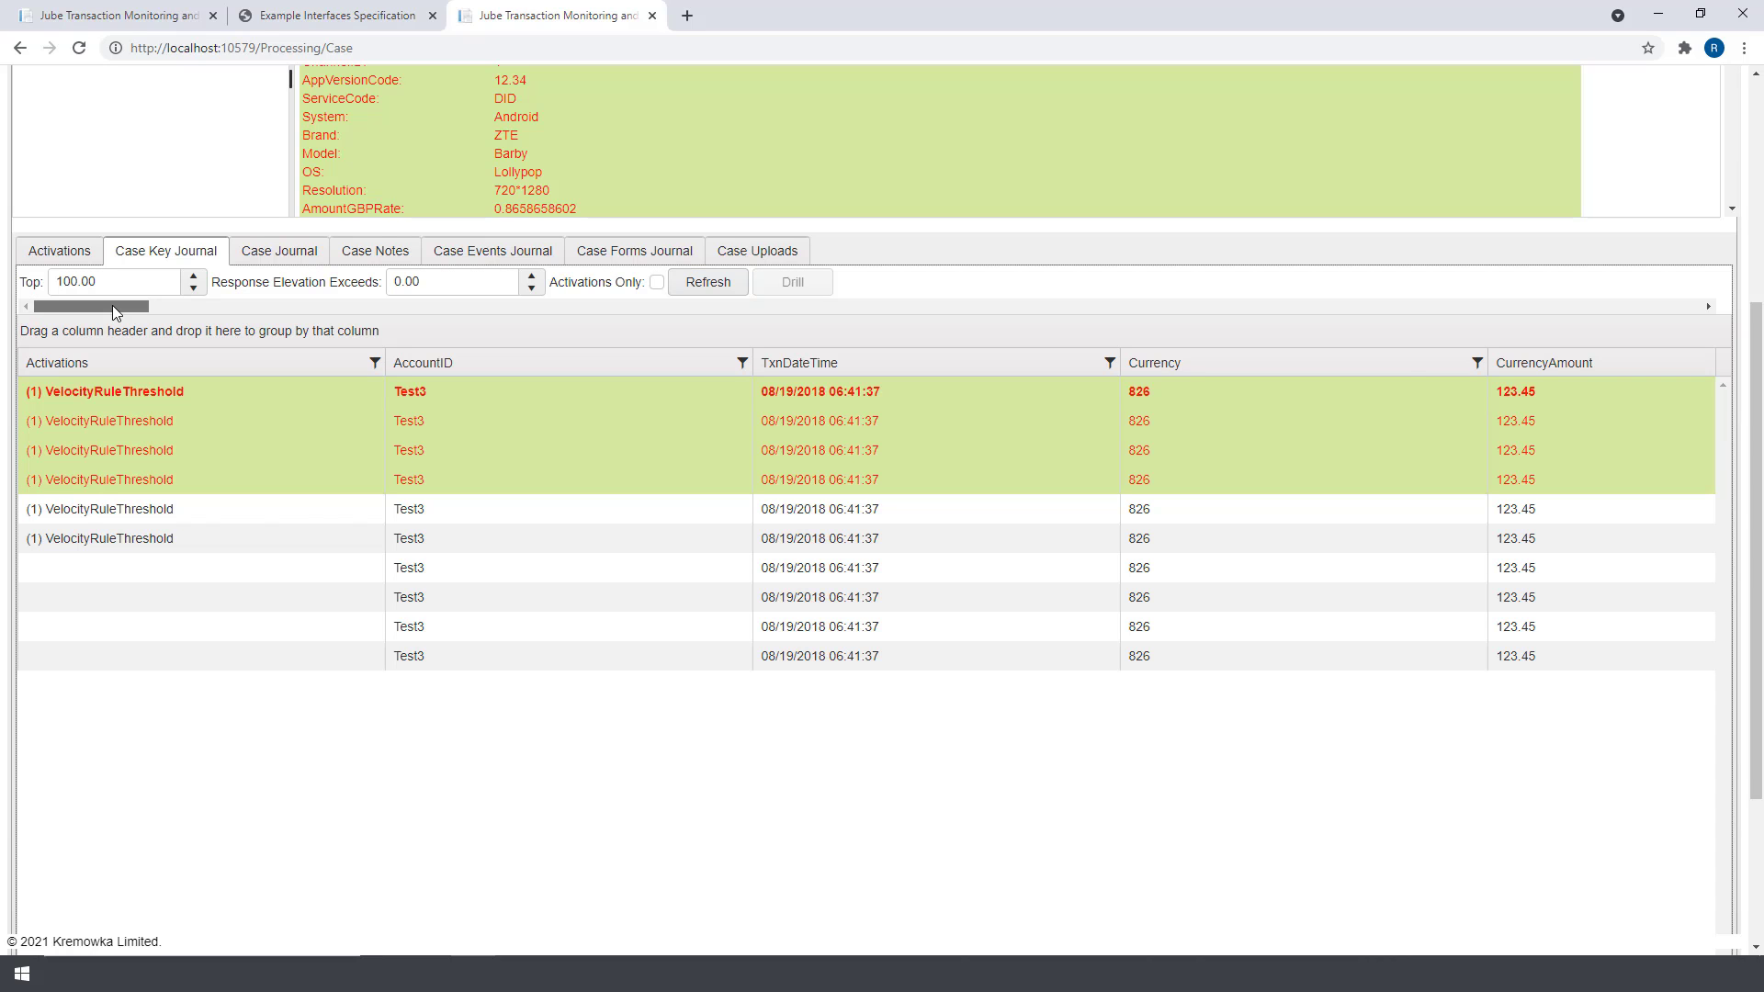
scroll(112, 305, right, 10)
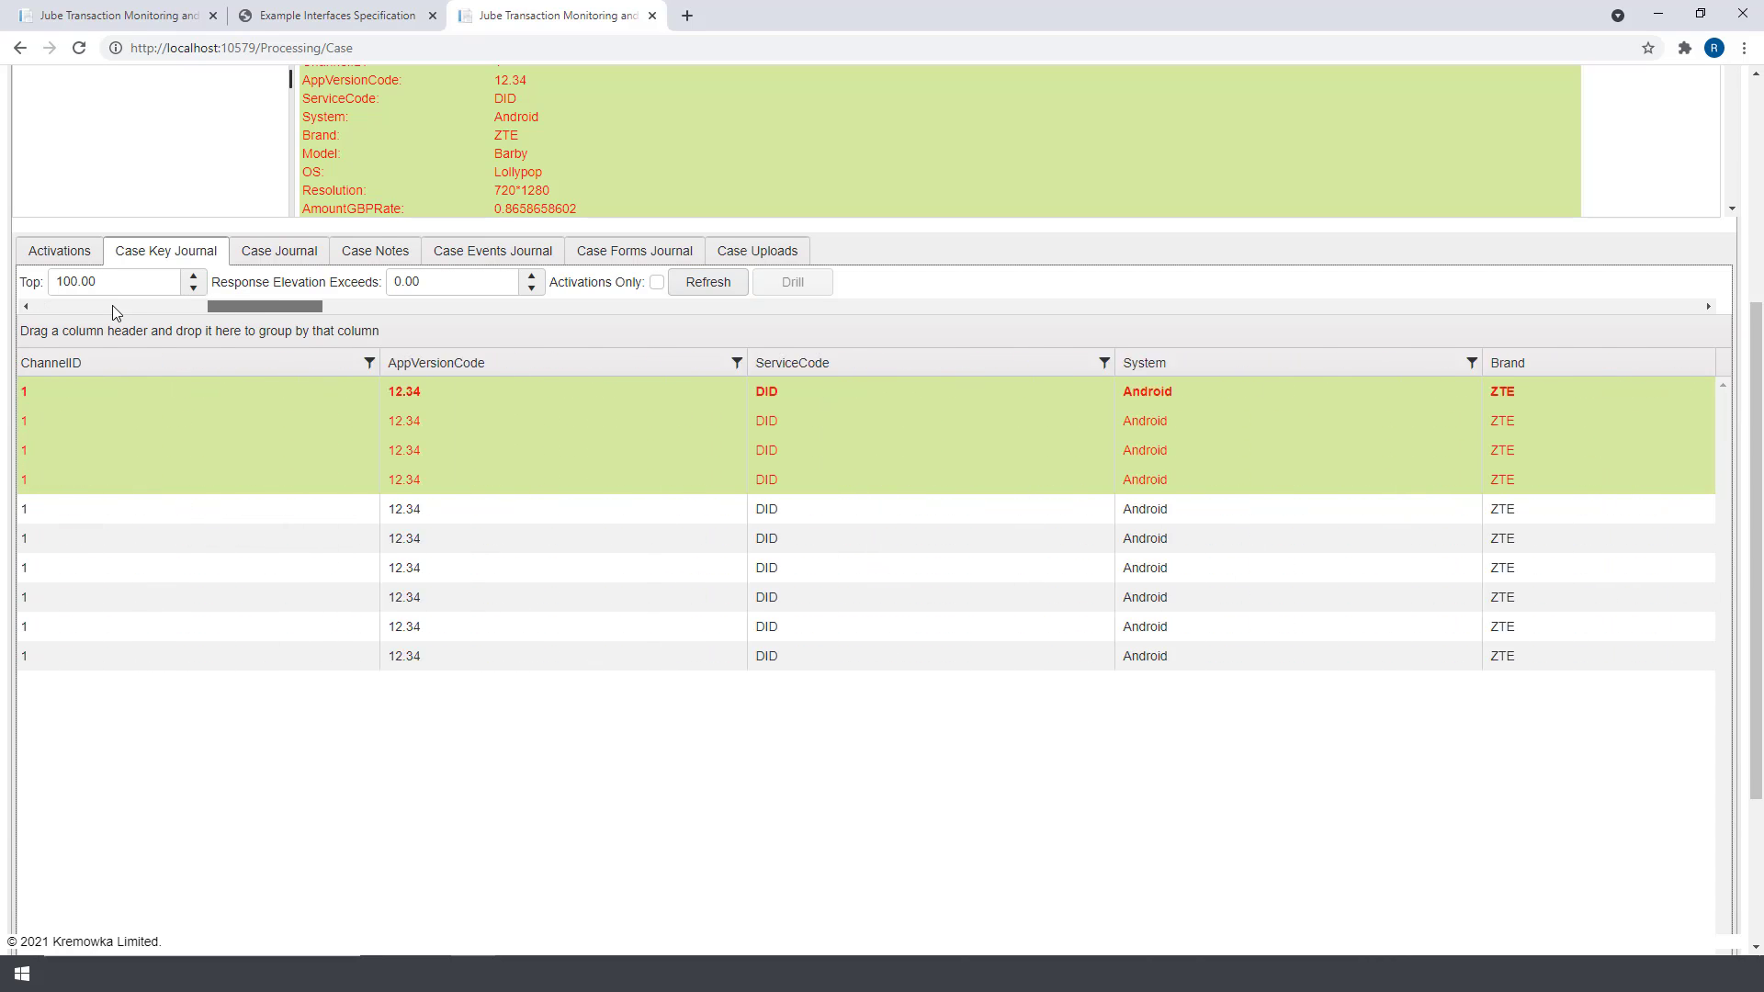
scroll(112, 305, right, 15)
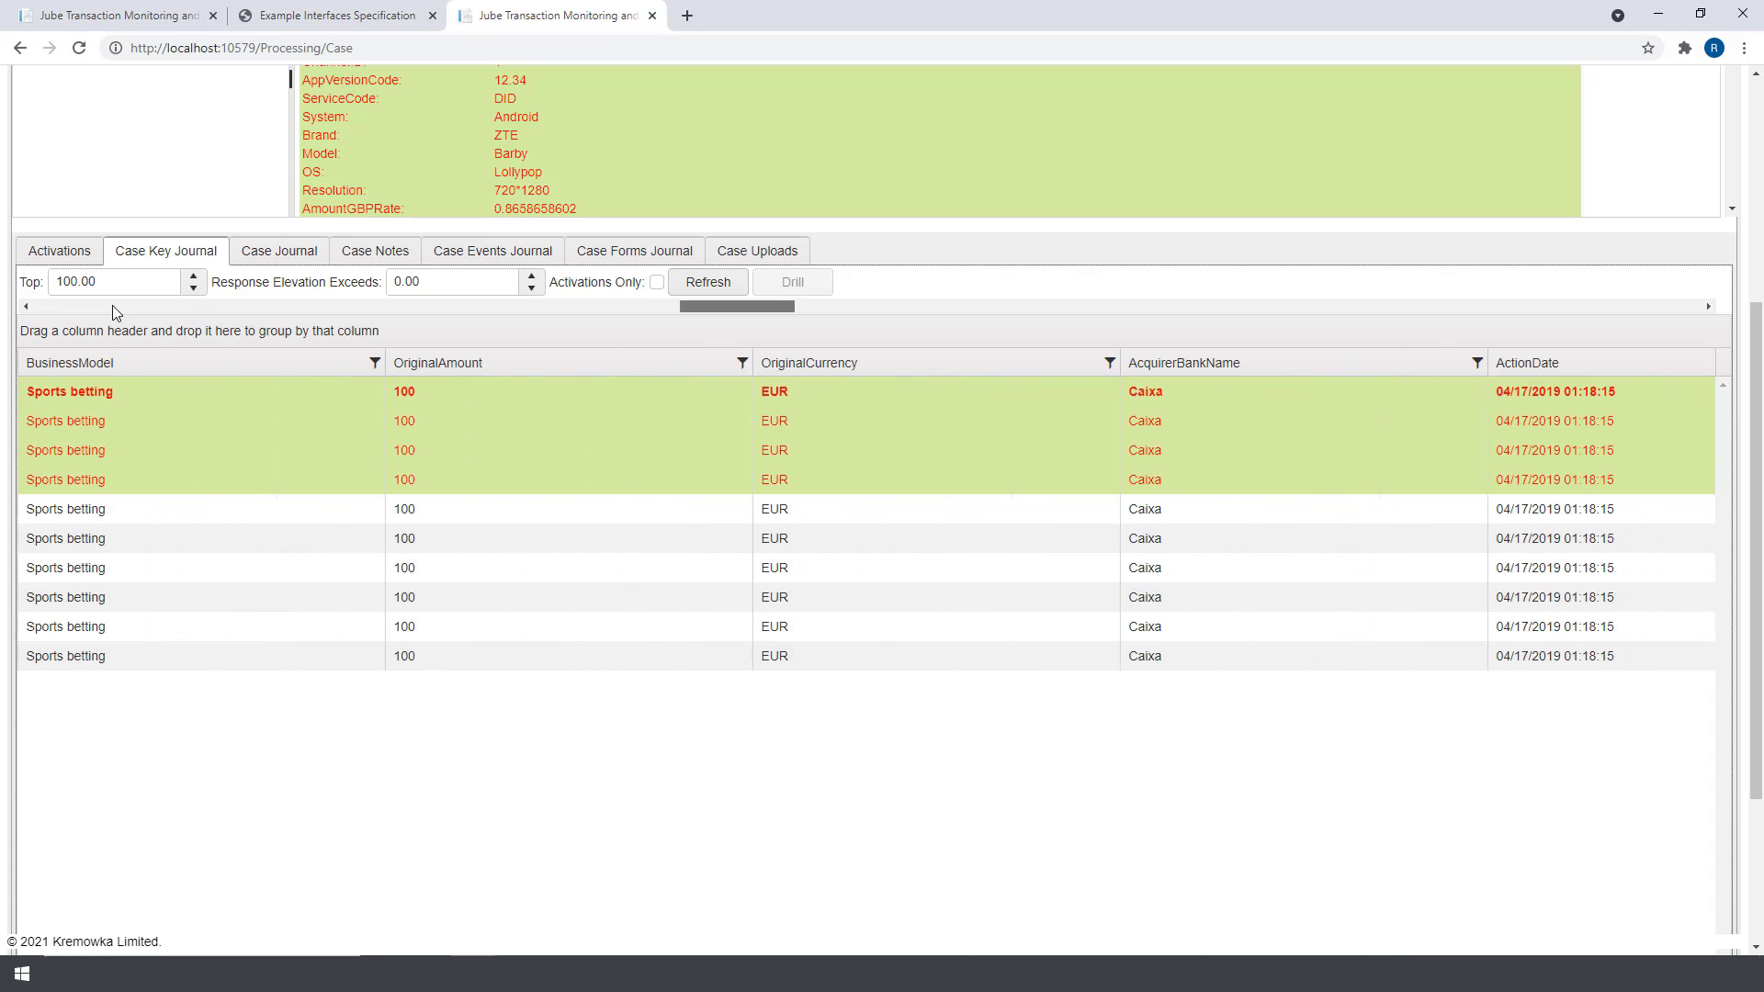
scroll(113, 305, right, 15)
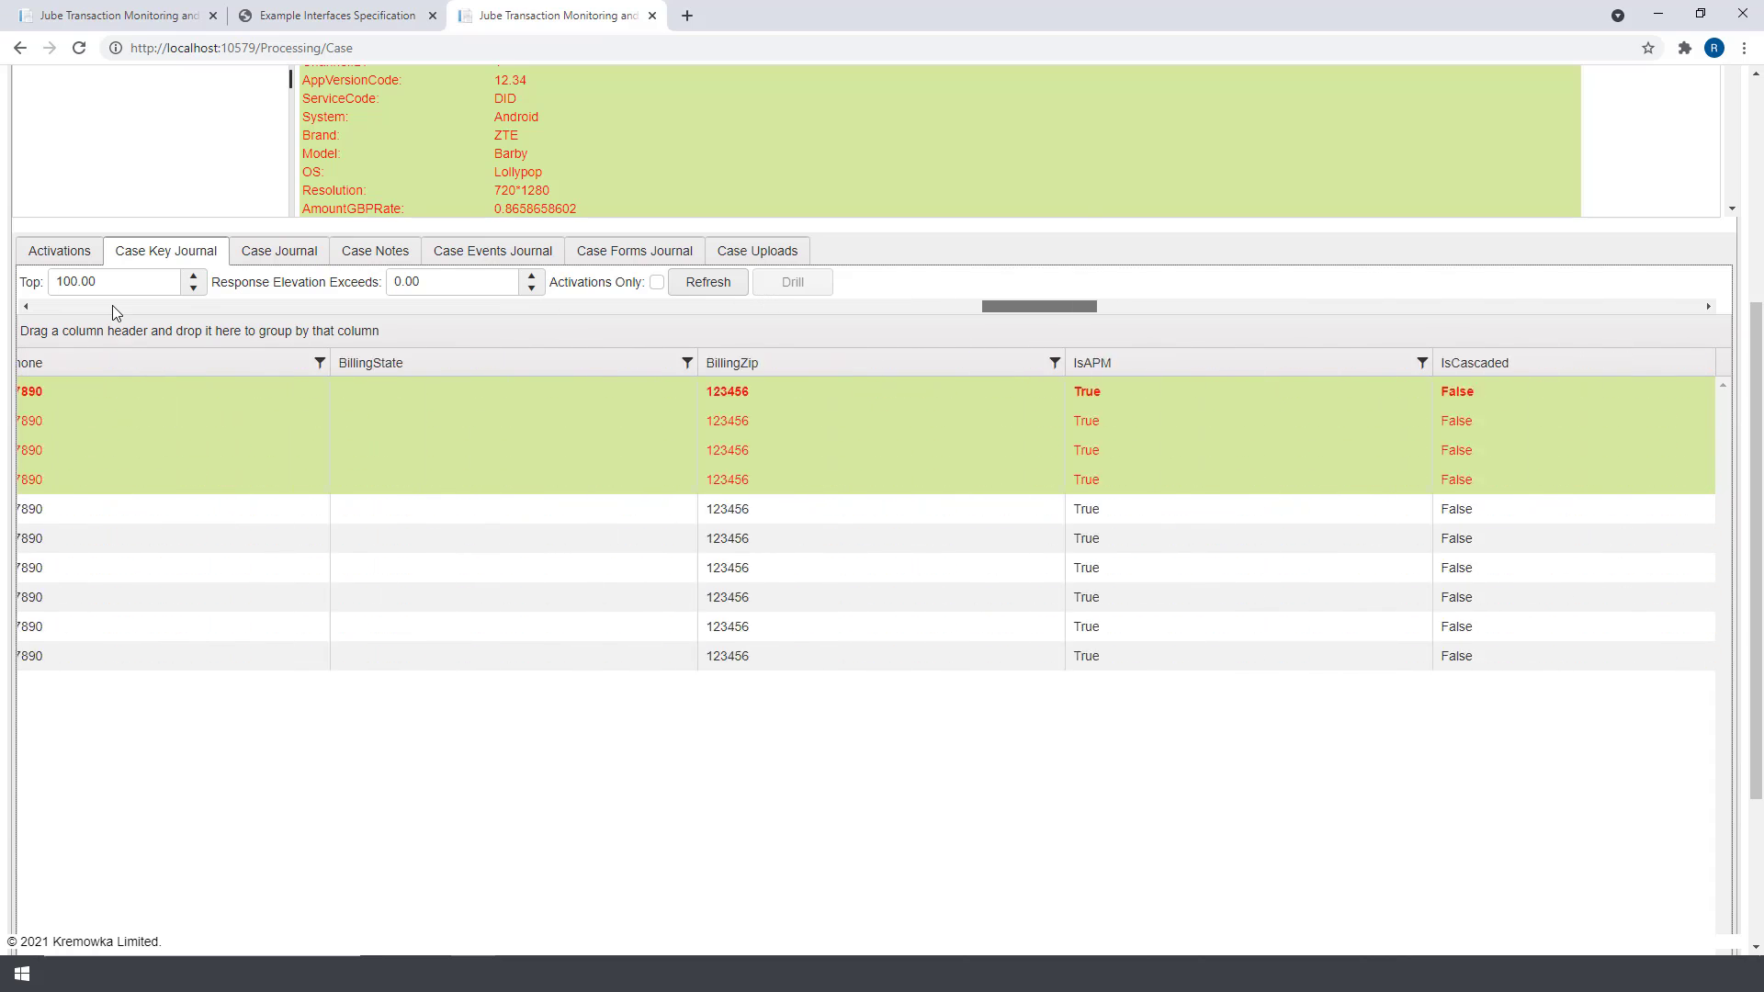
scroll(112, 312, right, 15)
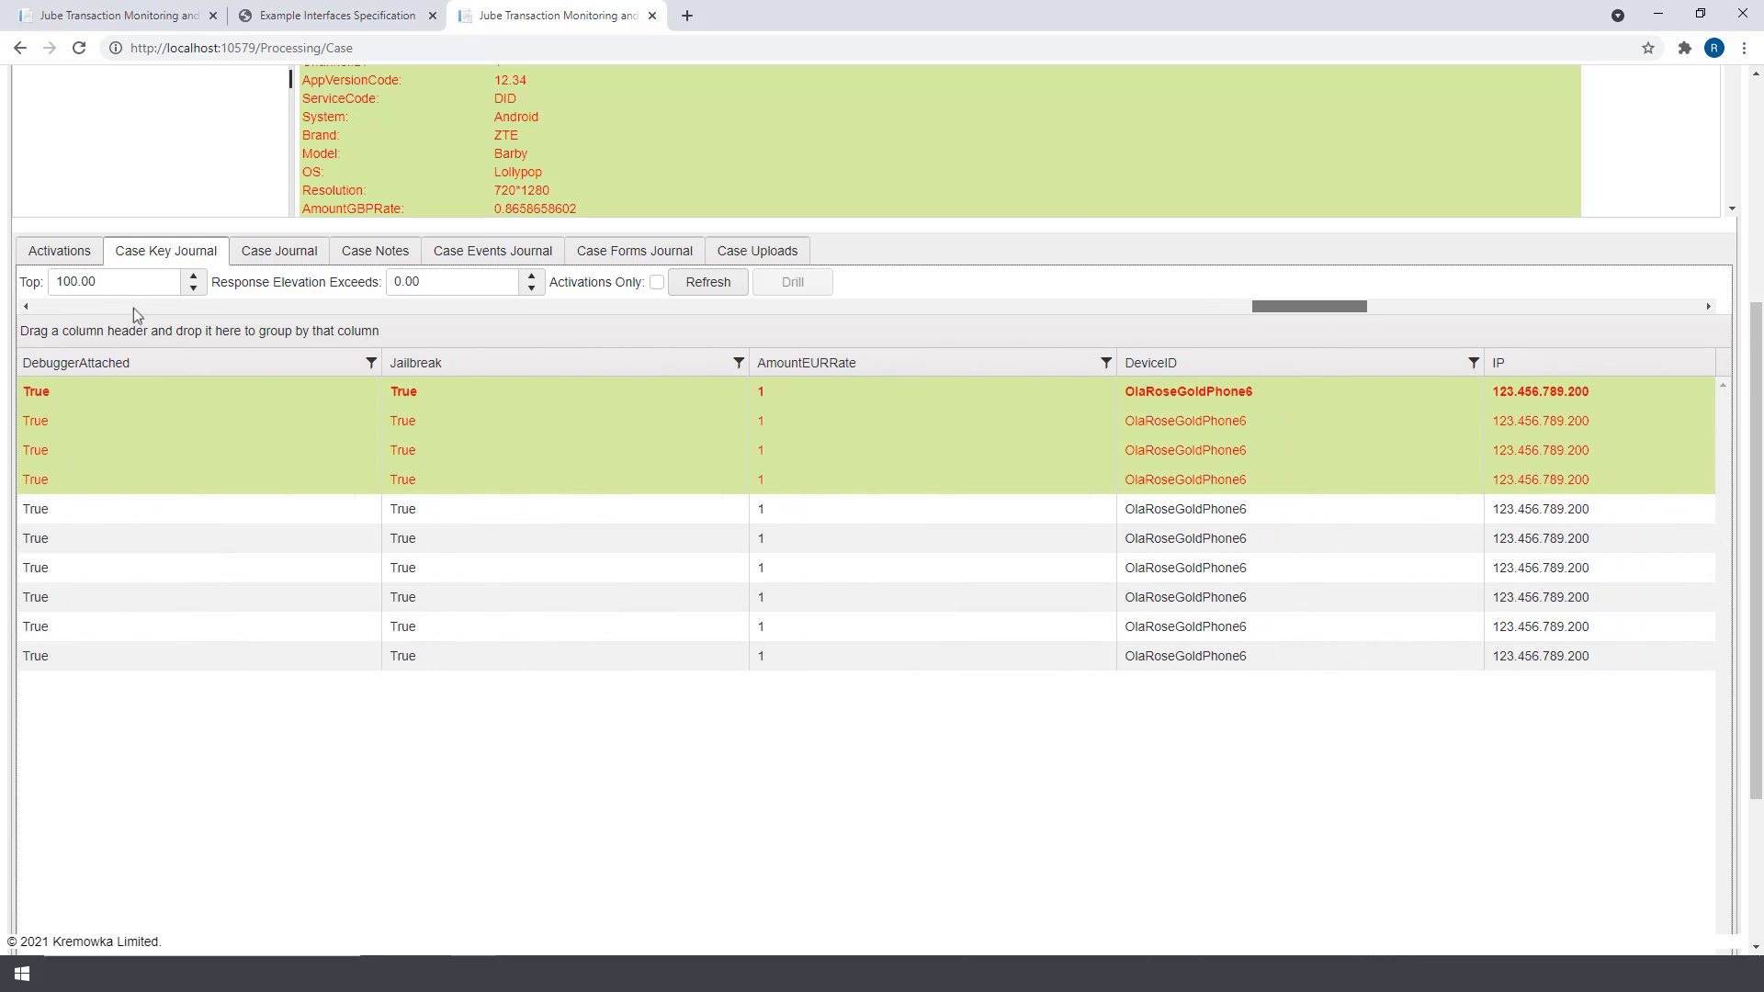
scroll(134, 307, right, 1)
click(1160, 427)
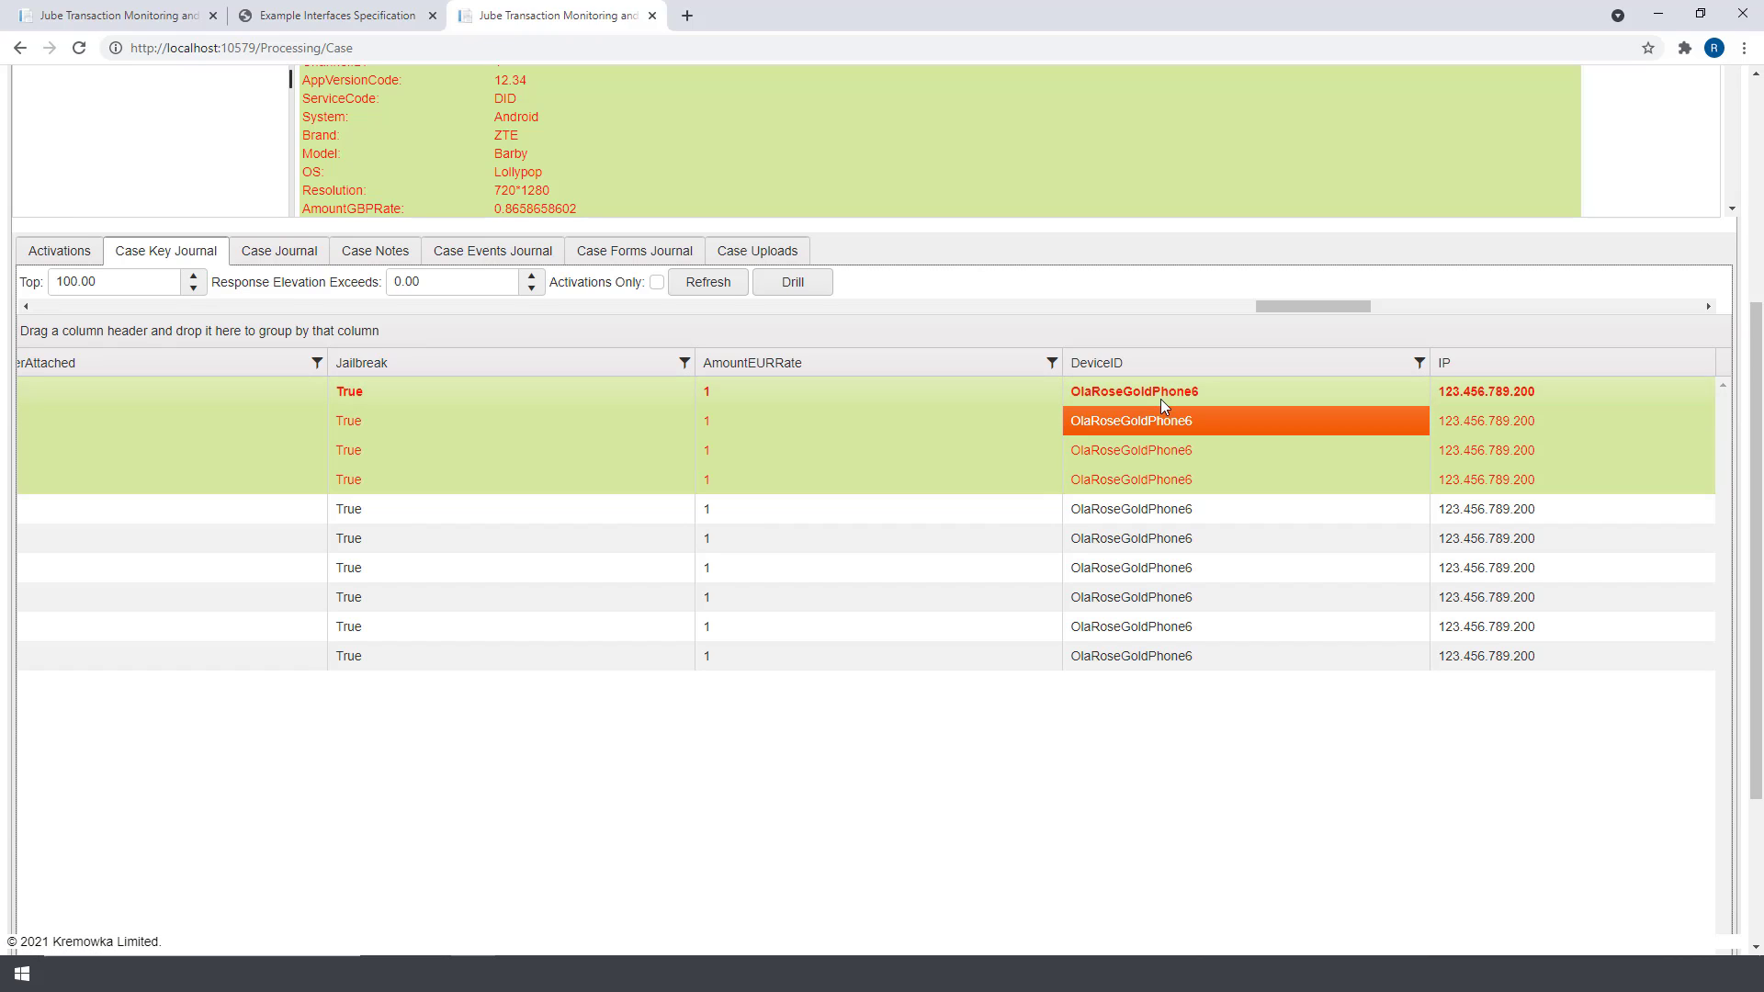
click(801, 284)
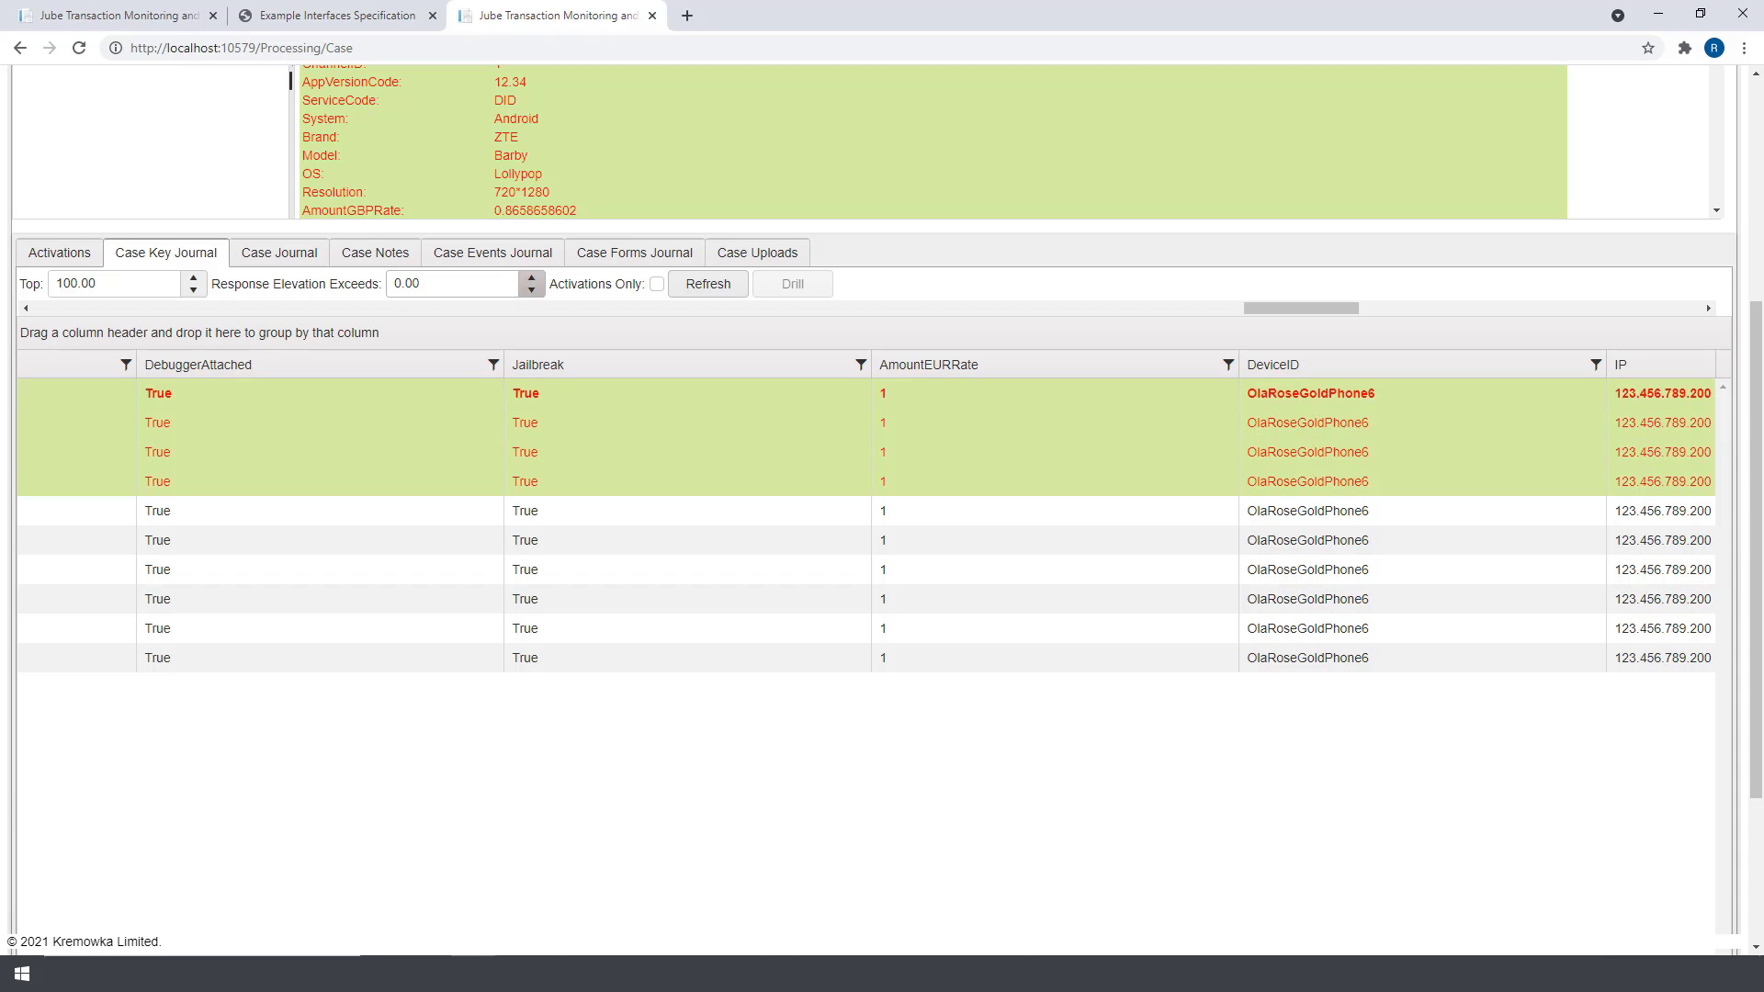
Step: Add a case note with the text "Reviewed case, escalated to DAMLCO, requested EDD."
click(368, 260)
click(95, 303)
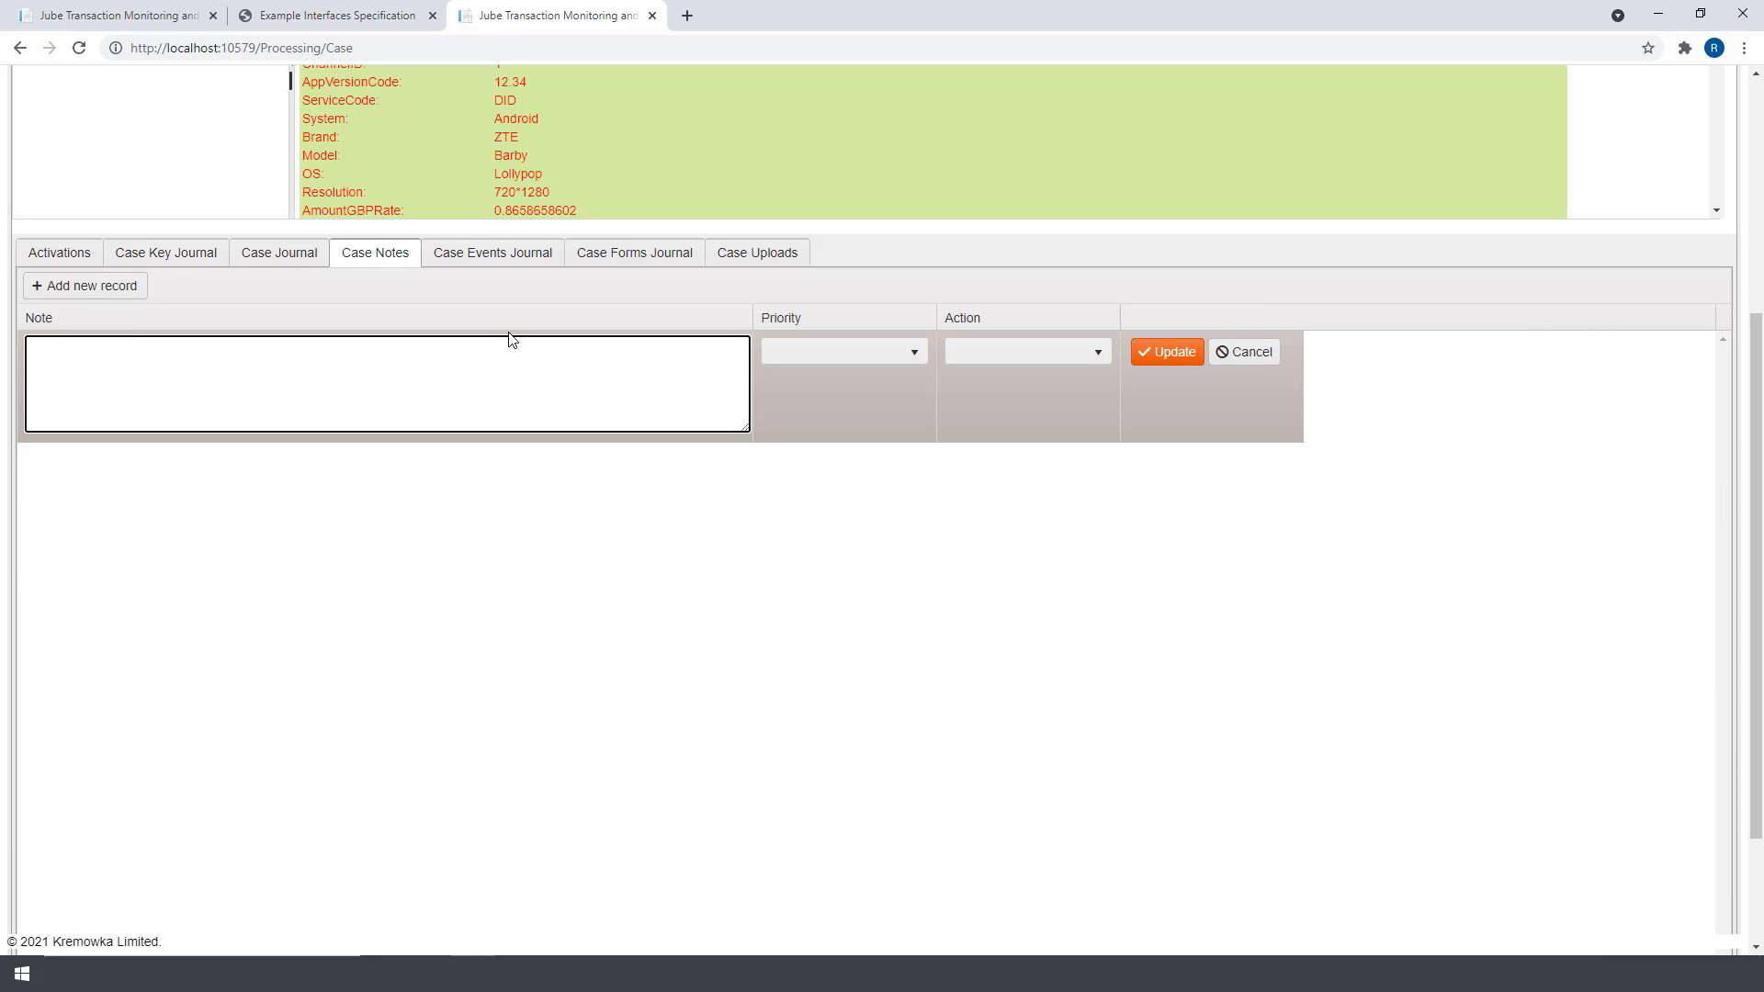
text(Revu)
text(ewed case,)
text(  escalated to )
text(DAM)
text(LCO)
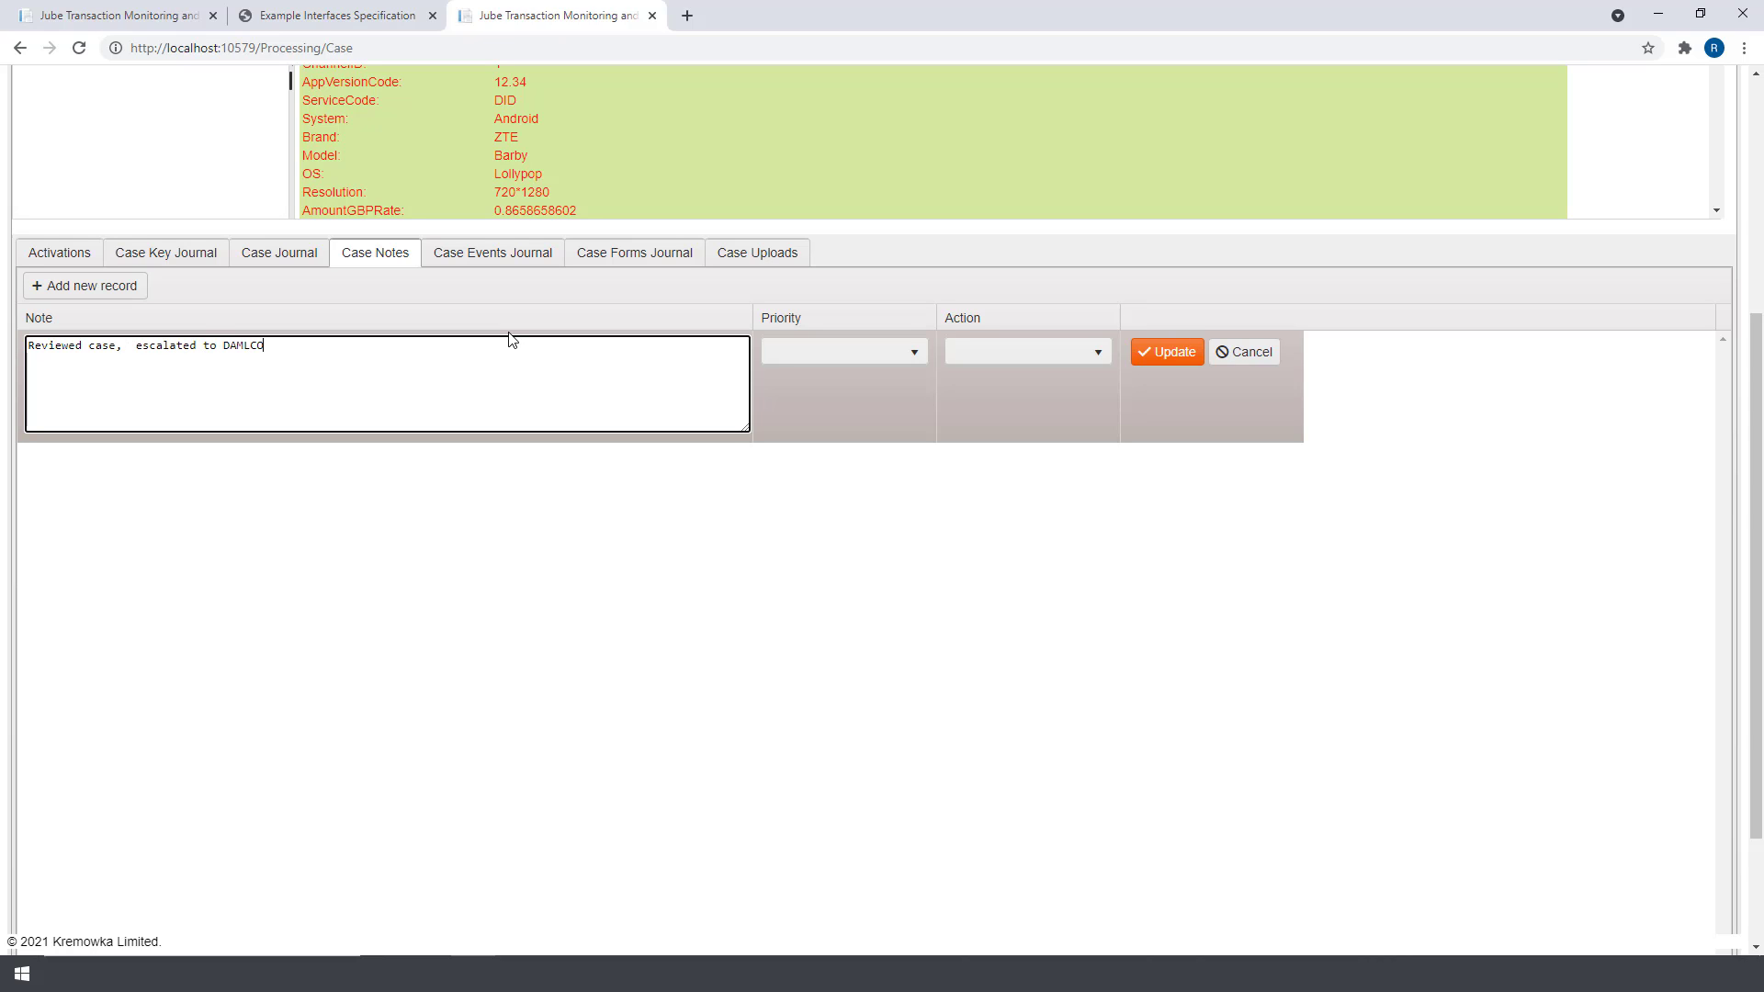
text(,  requested EDD.)
Step: Give the new note Medium priority and the action Spoke to DAMLCO, and save it
click(909, 358)
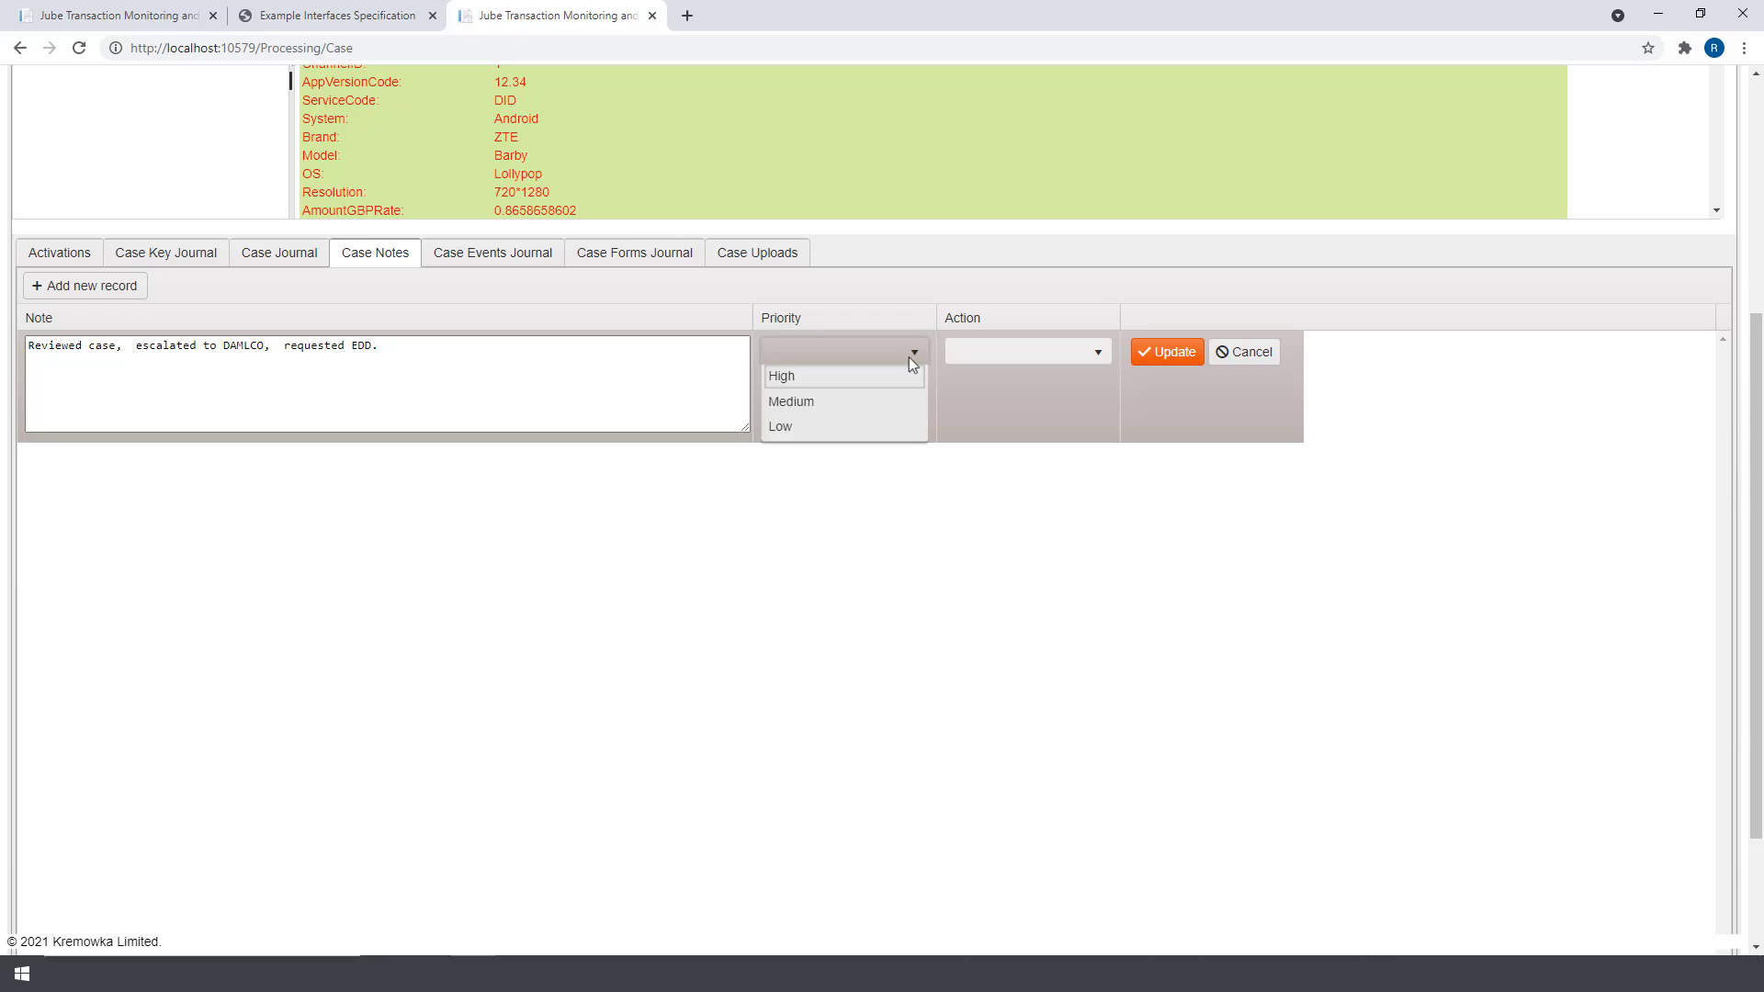
click(841, 401)
click(1018, 357)
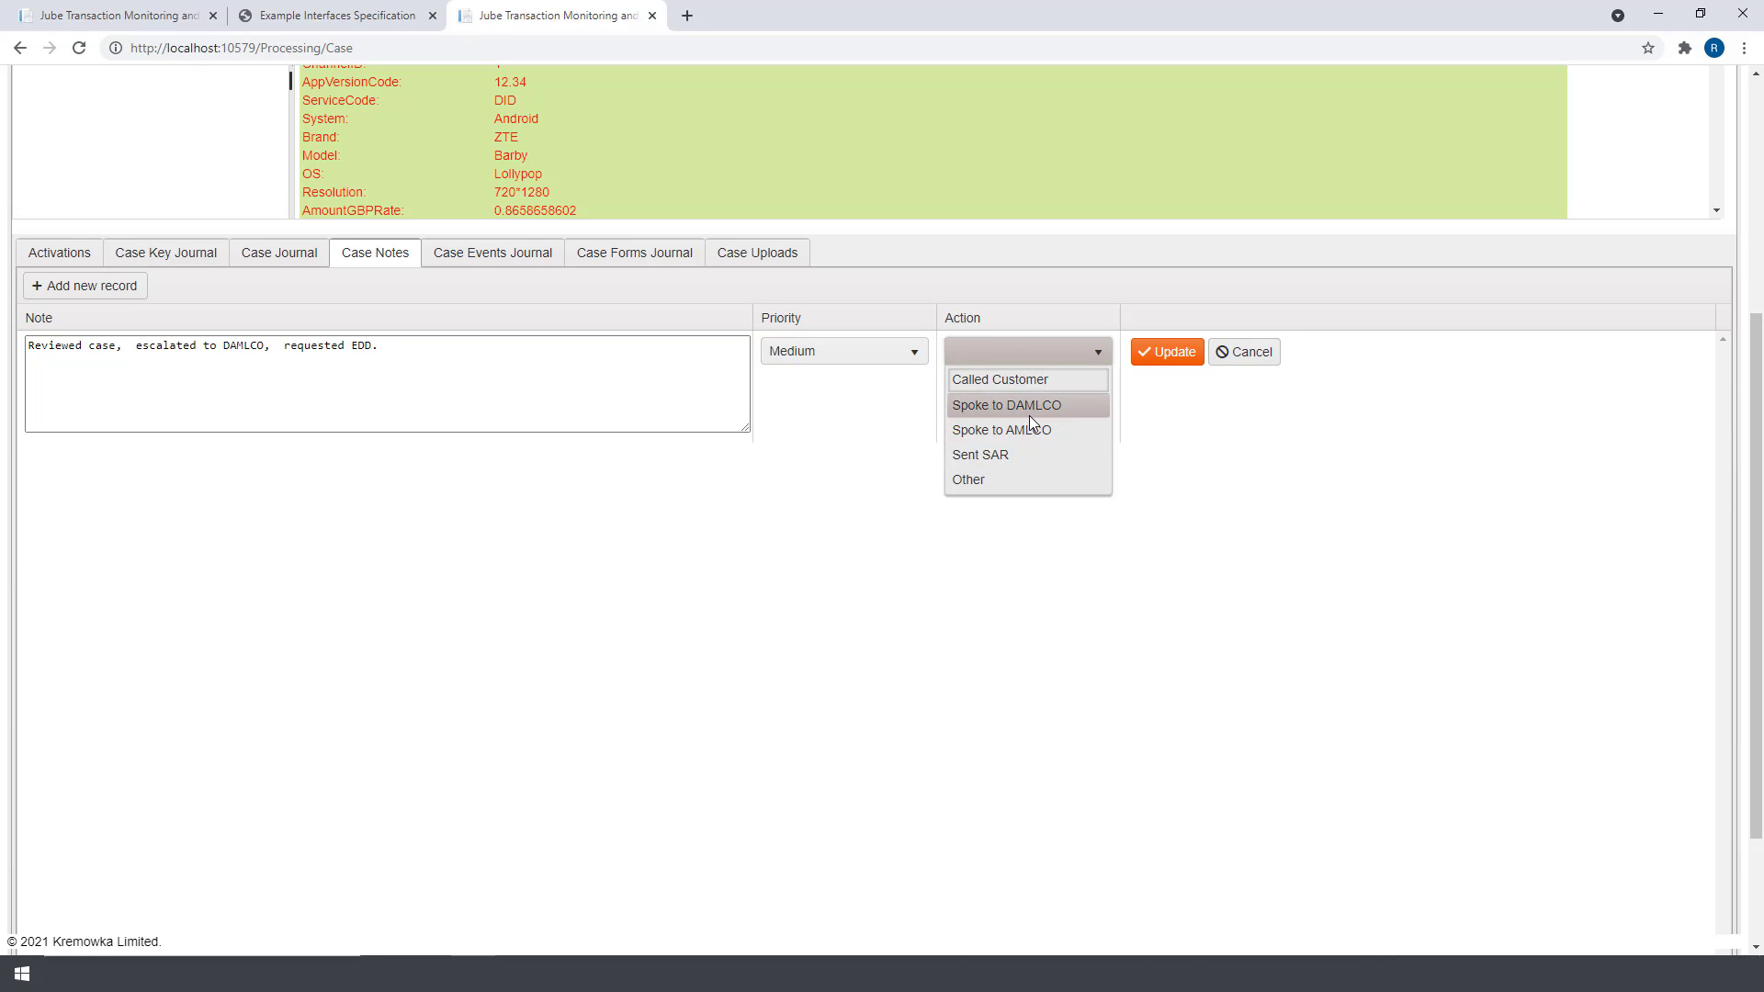
click(1029, 411)
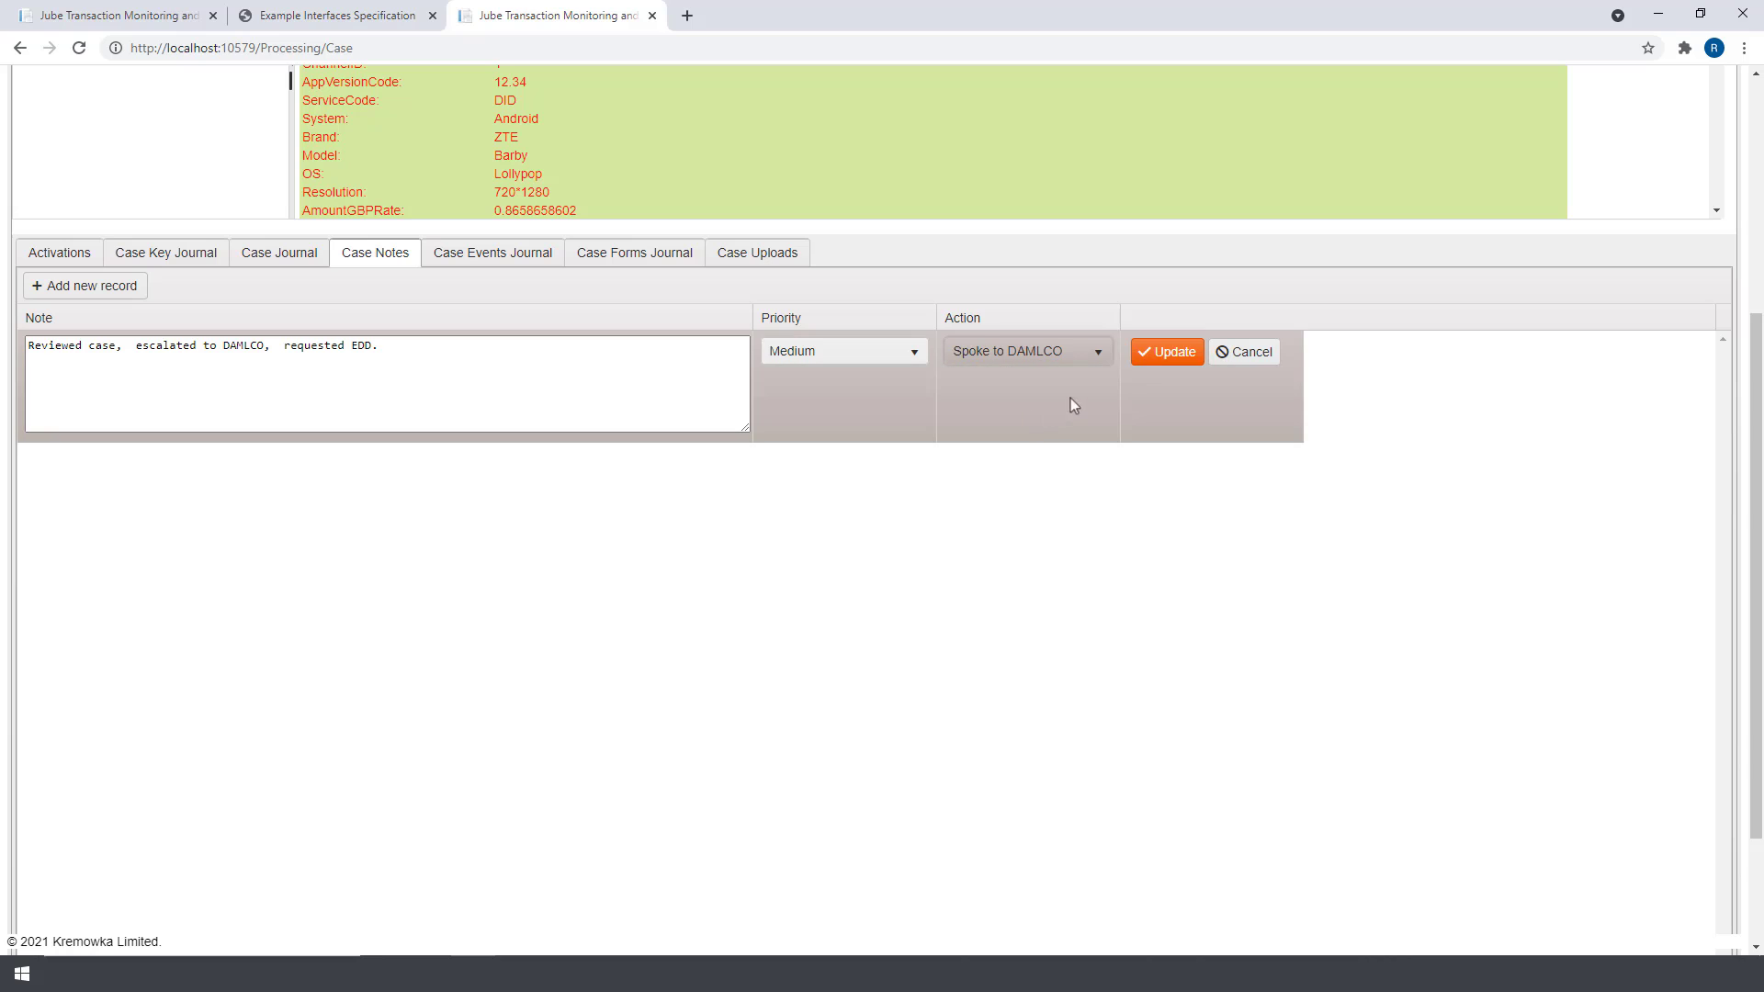
click(1174, 358)
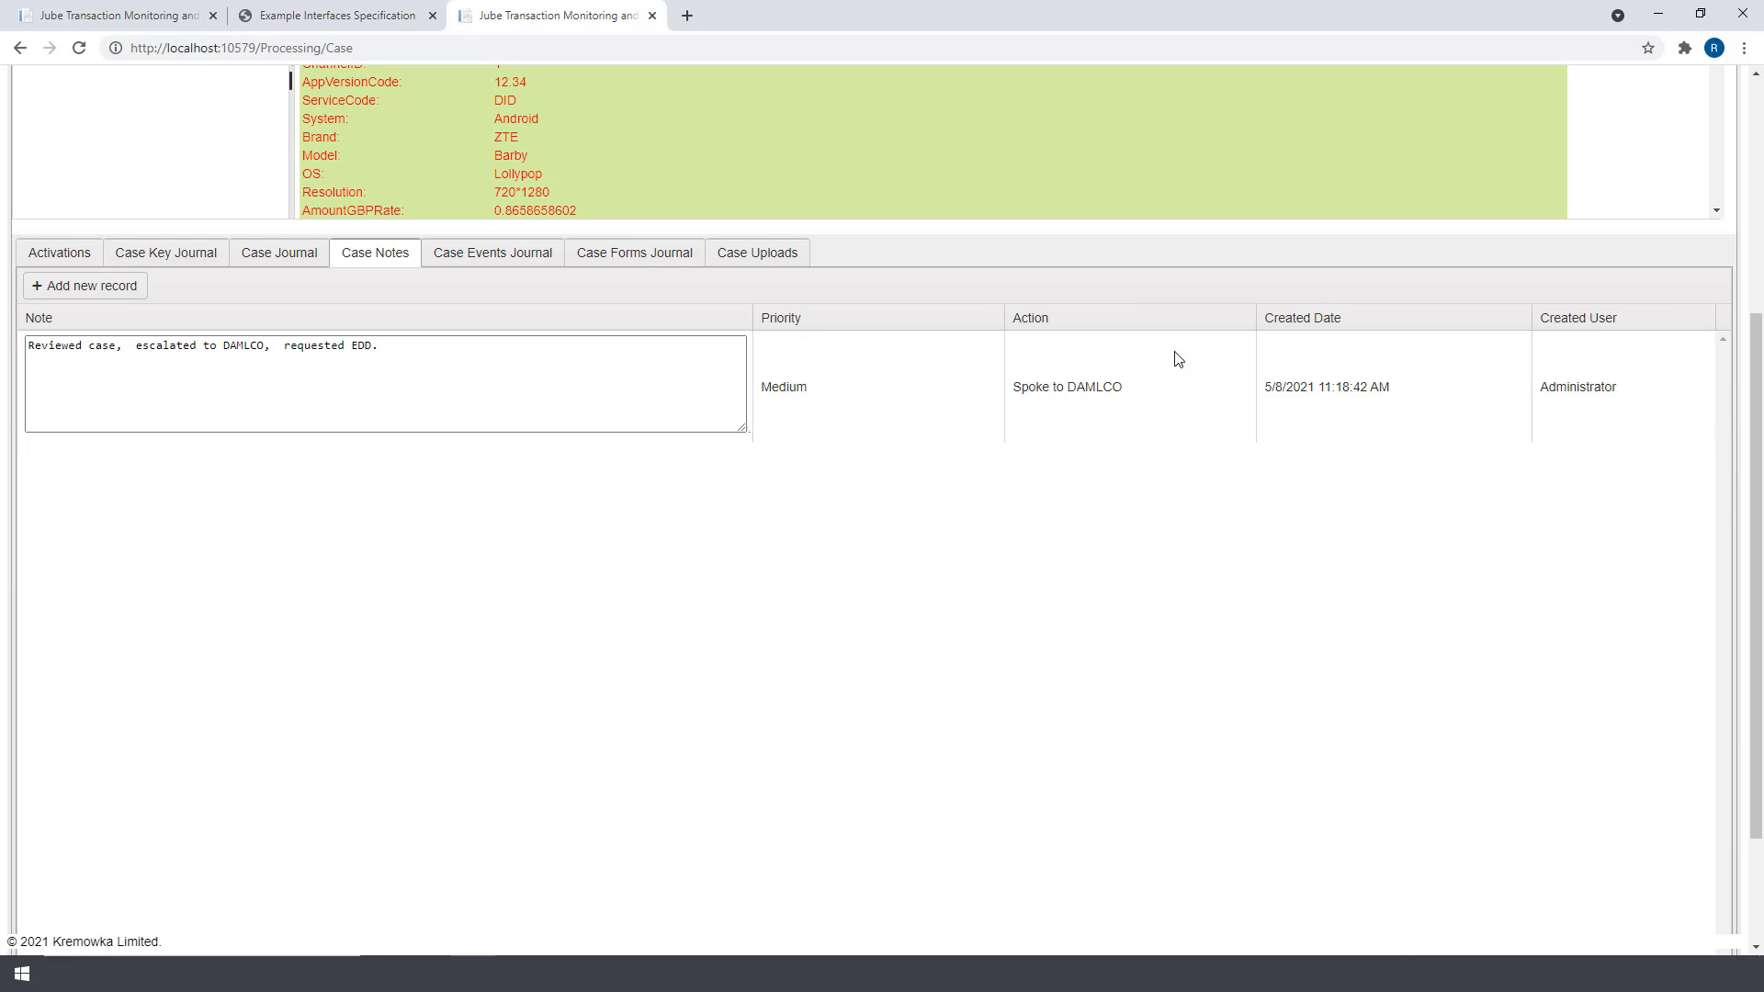
Step: Change the case's workflow status to DAMLCO
scroll(1011, 273, up, 5)
click(1007, 272)
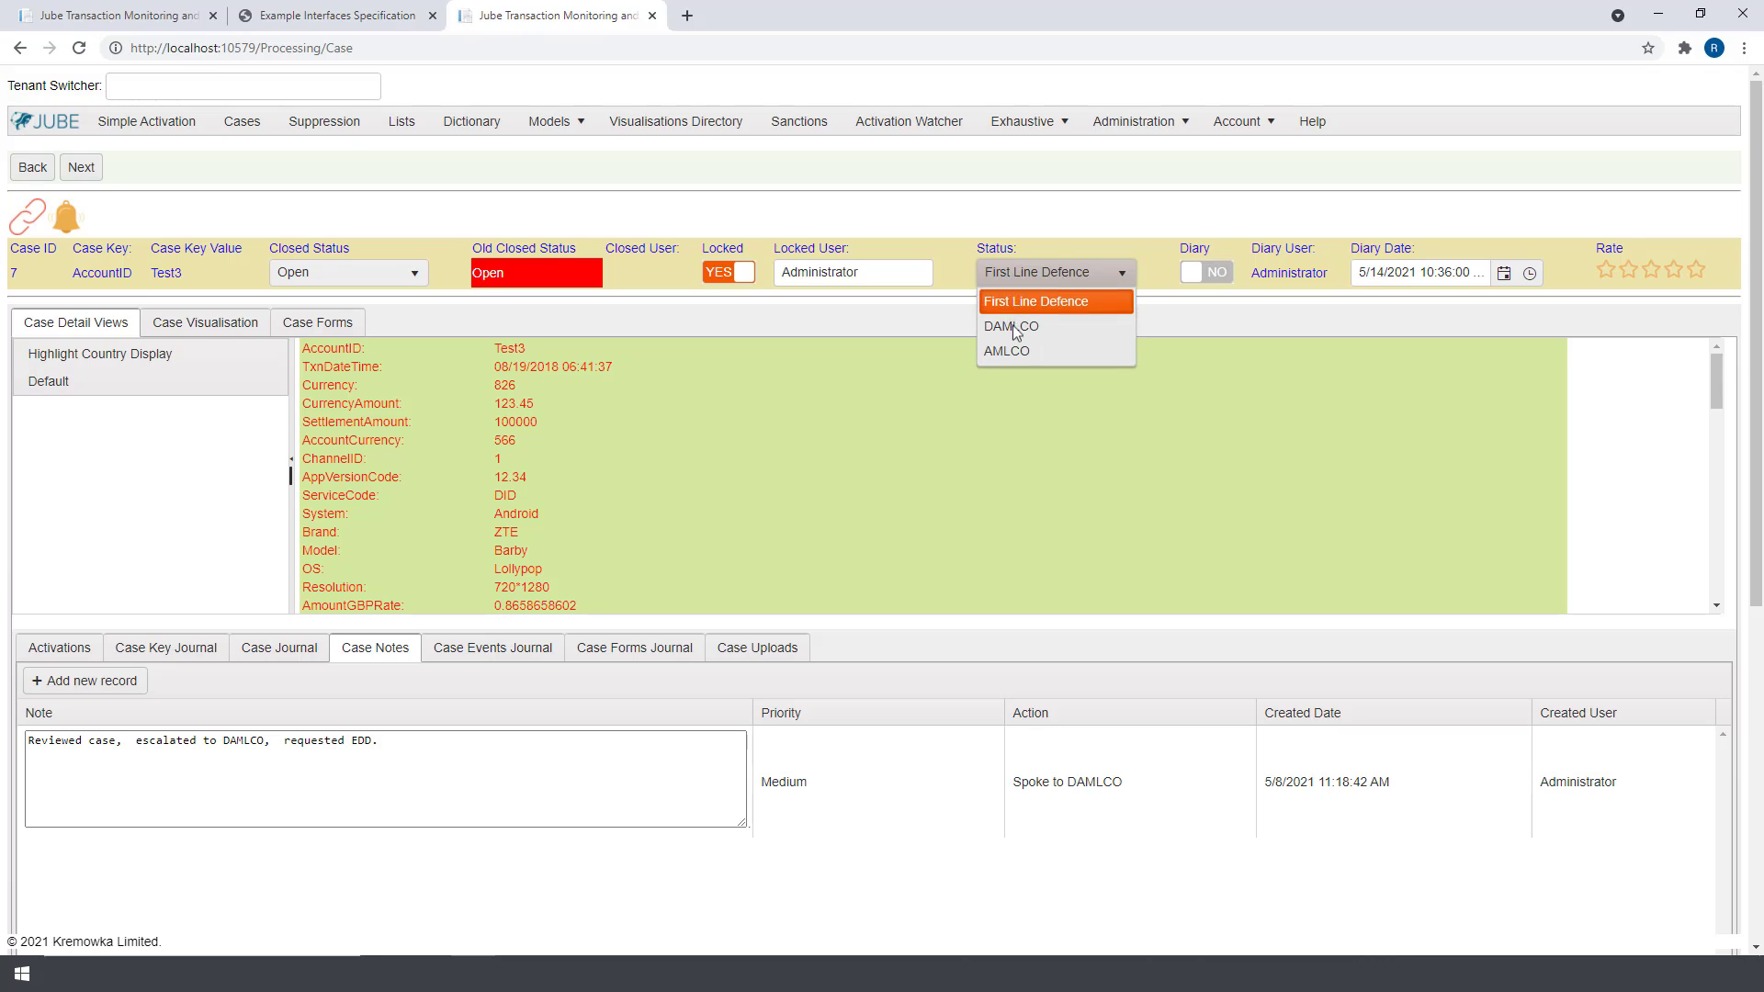
click(1012, 326)
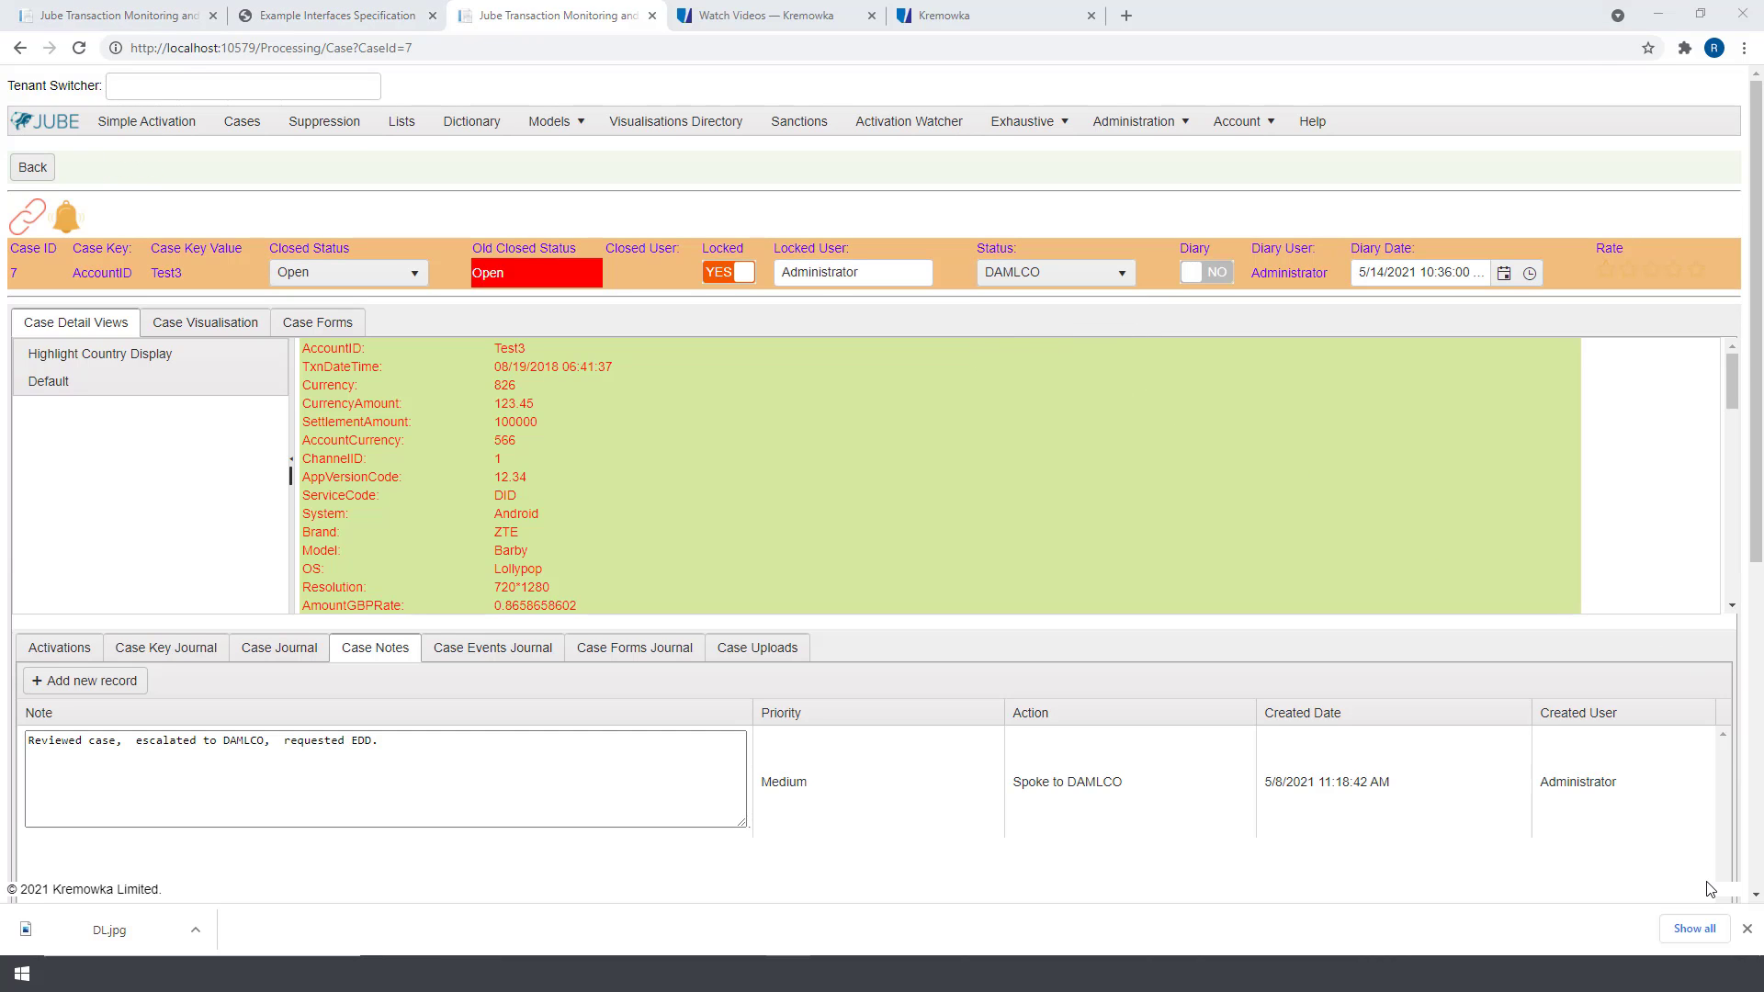
Step: Upload the DL image file from the EDD folder to the case
click(790, 650)
click(109, 688)
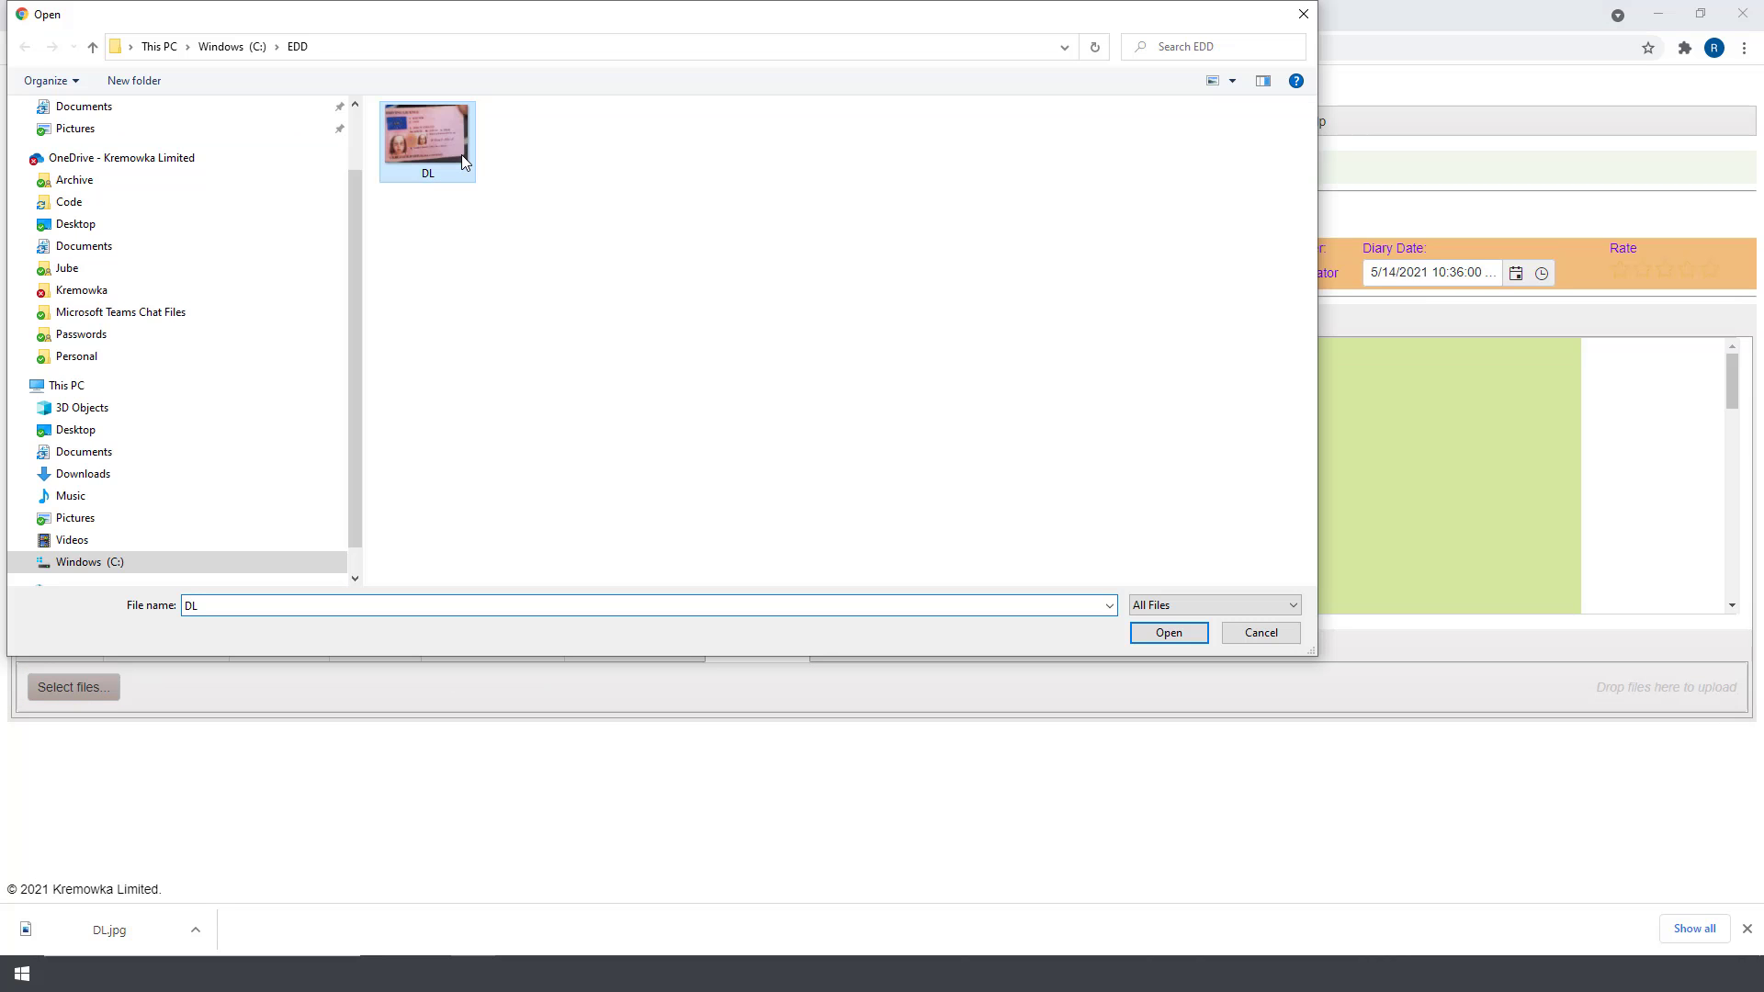
click(1176, 634)
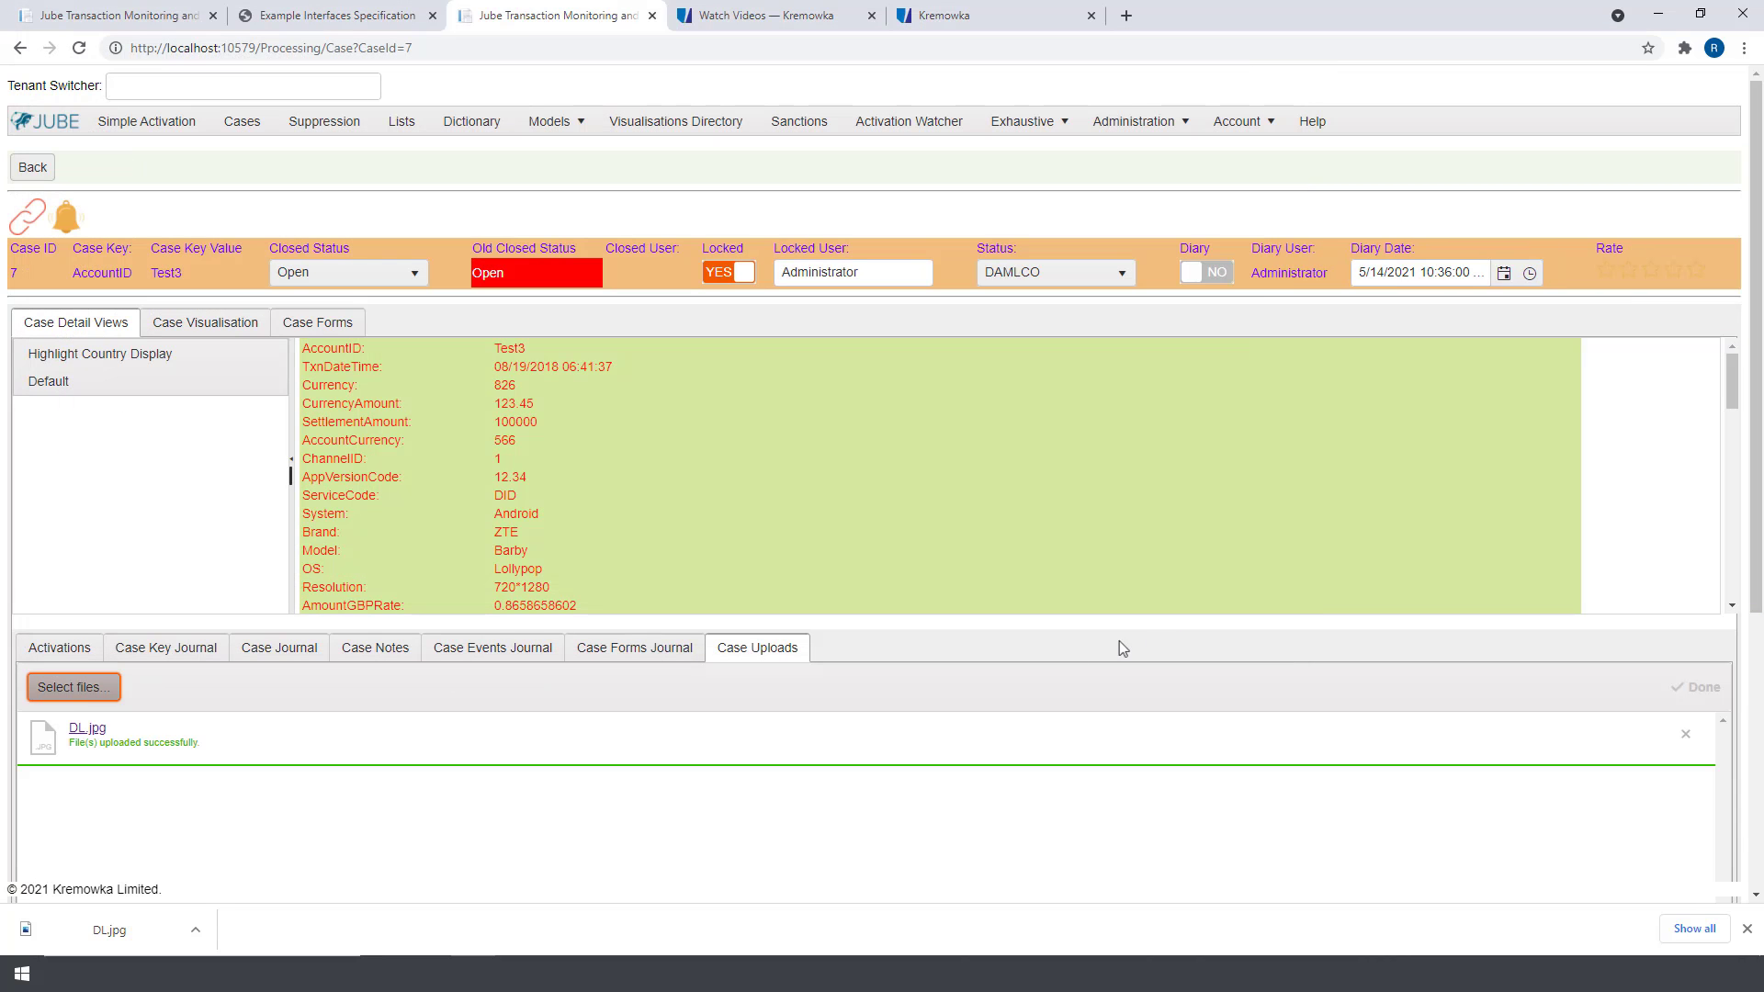
click(99, 740)
click(871, 19)
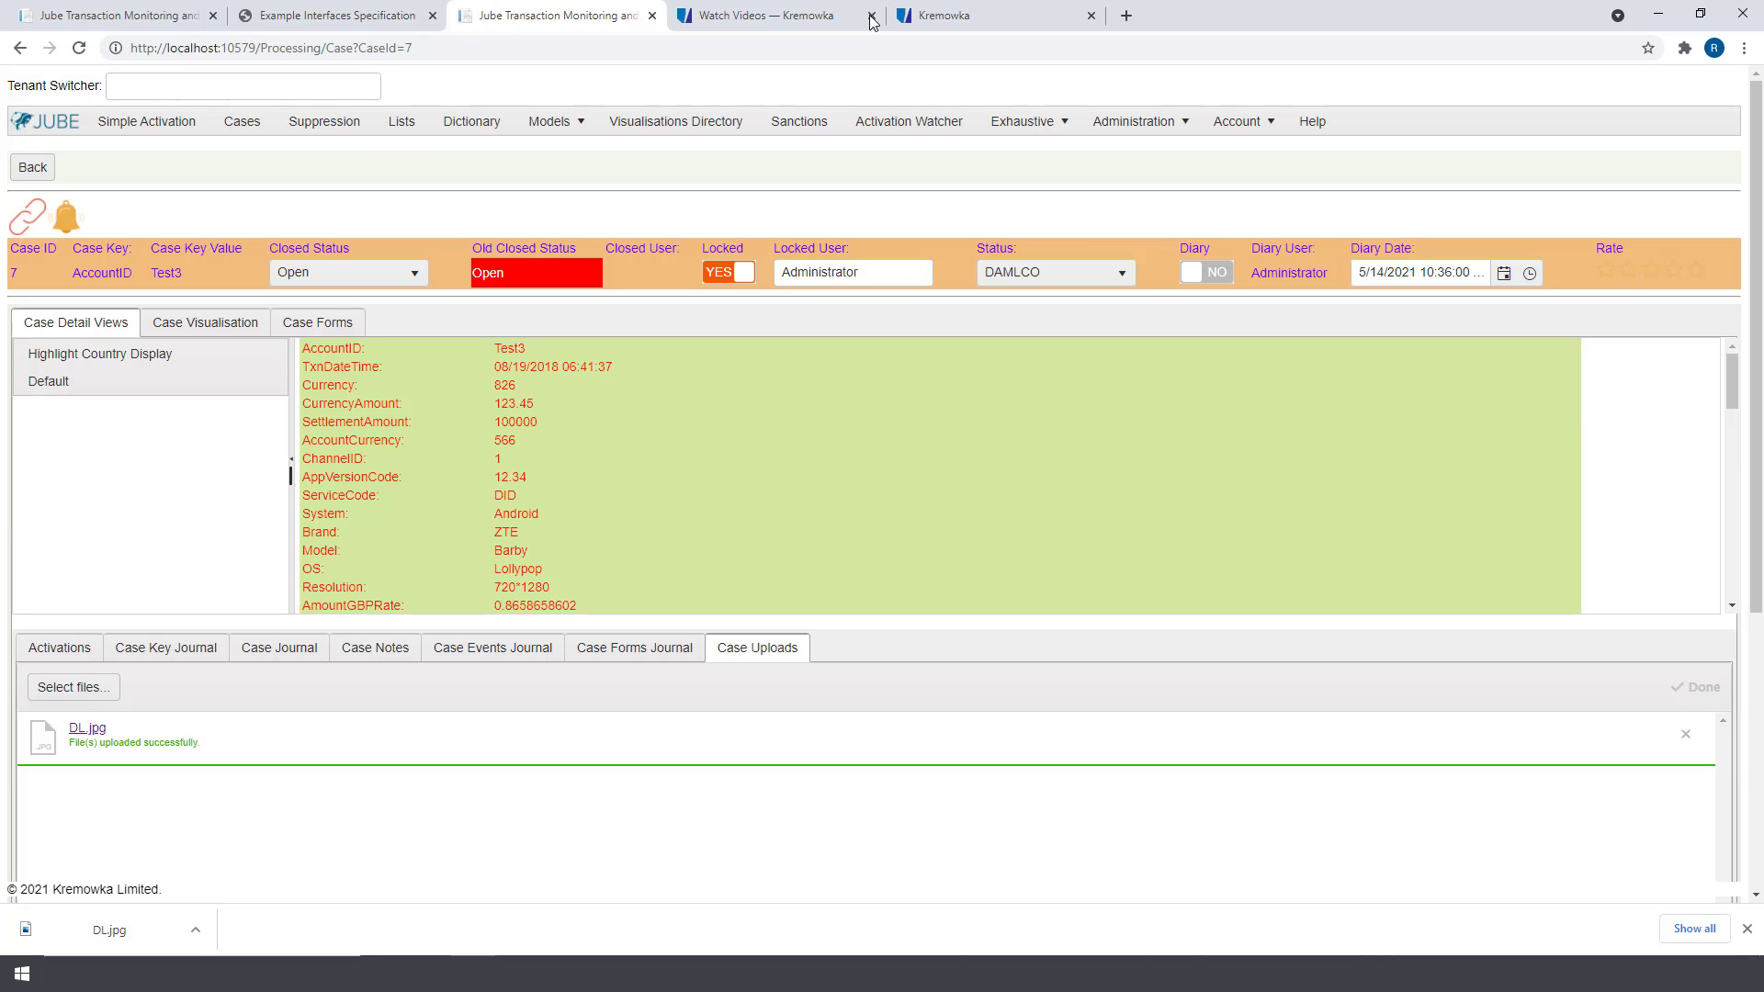
Step: Return to the case notes and trigger the case's email notification to DAMLCO
click(375, 647)
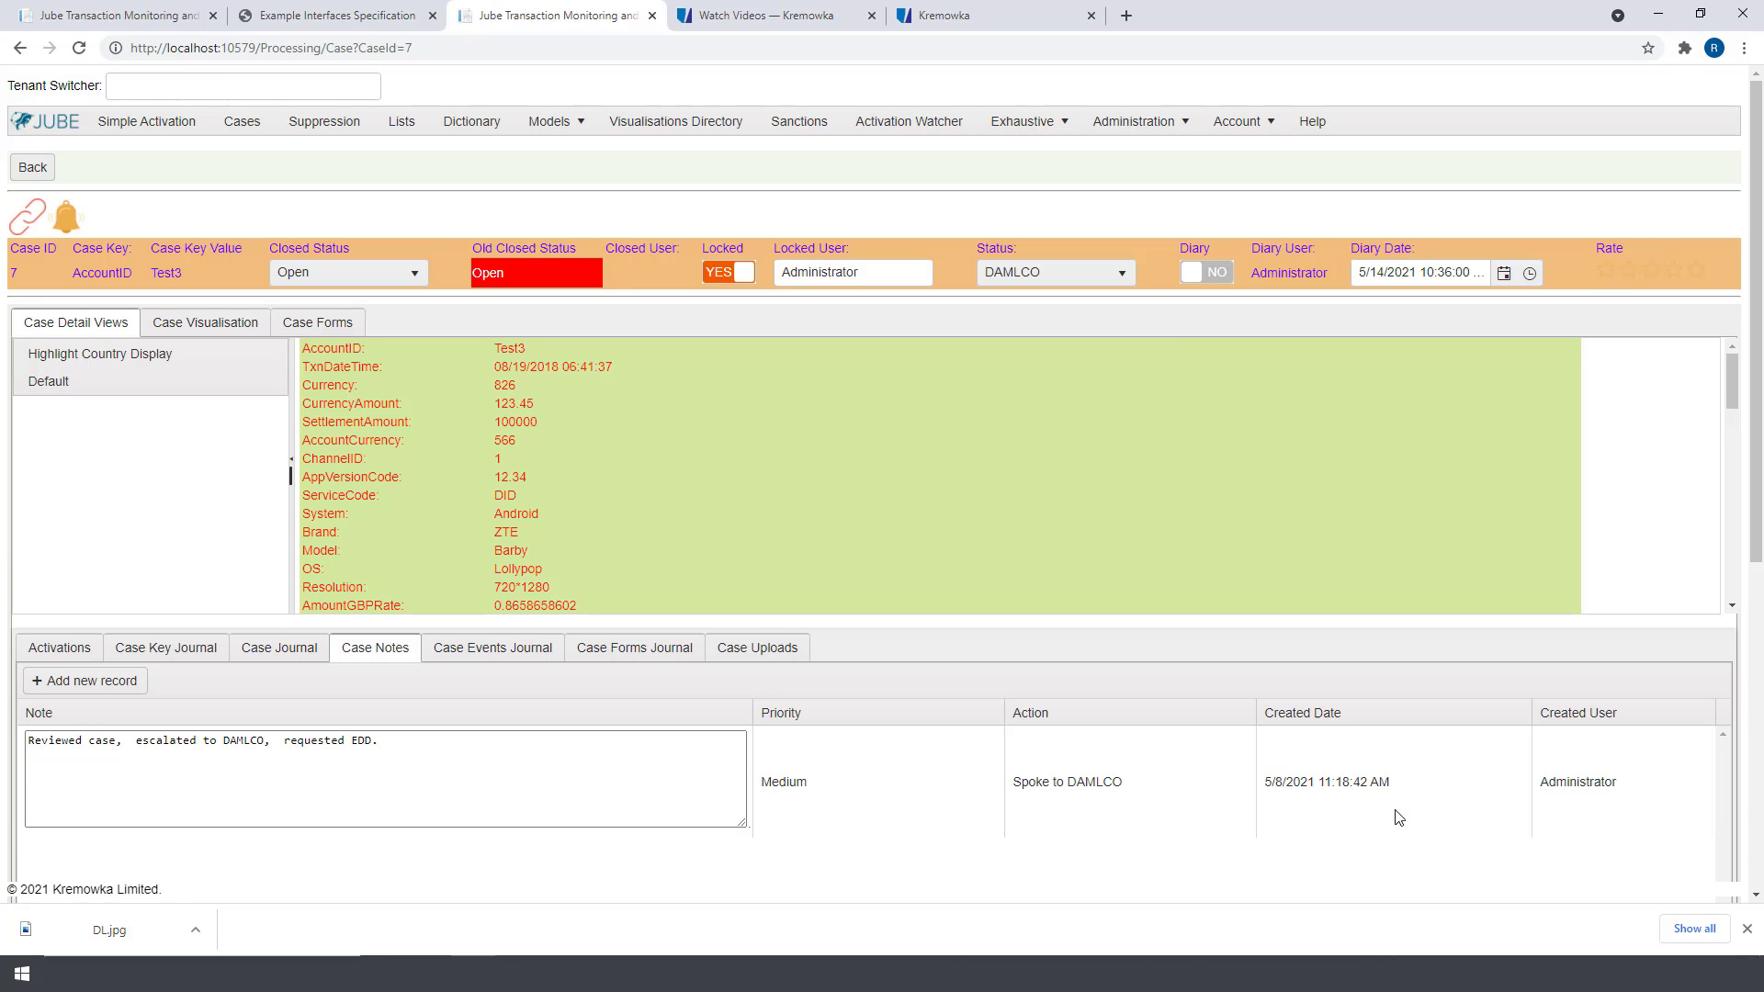
click(30, 224)
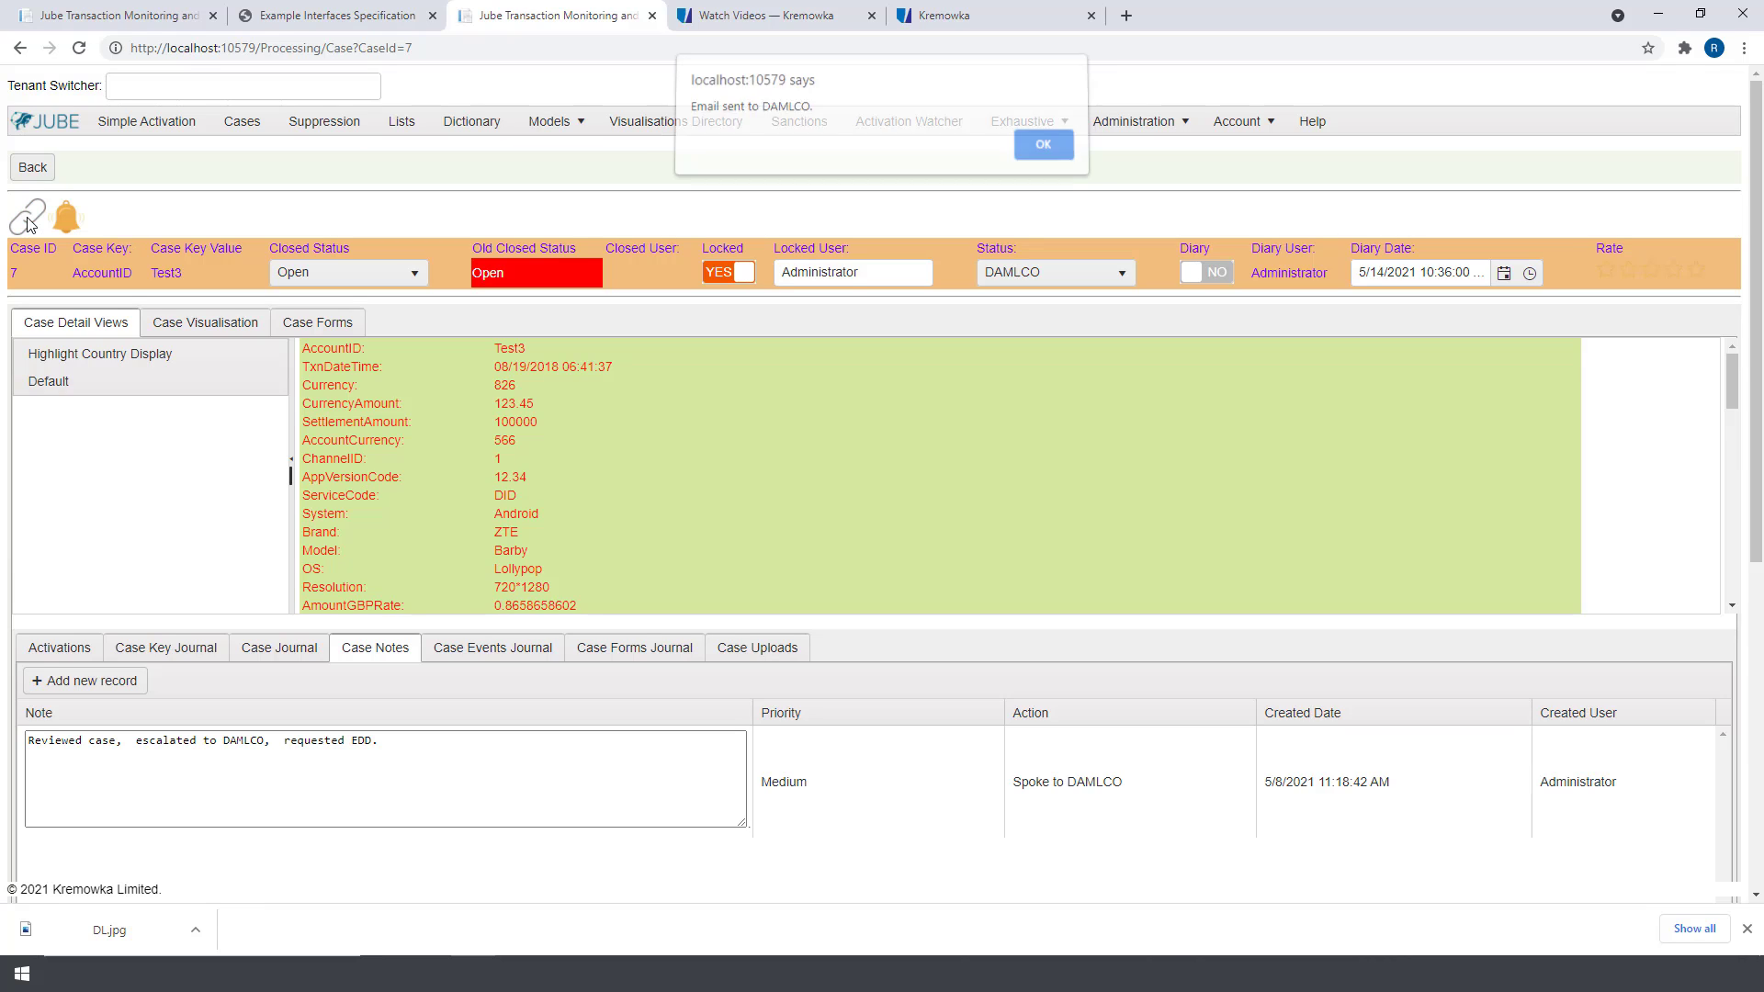
click(1066, 154)
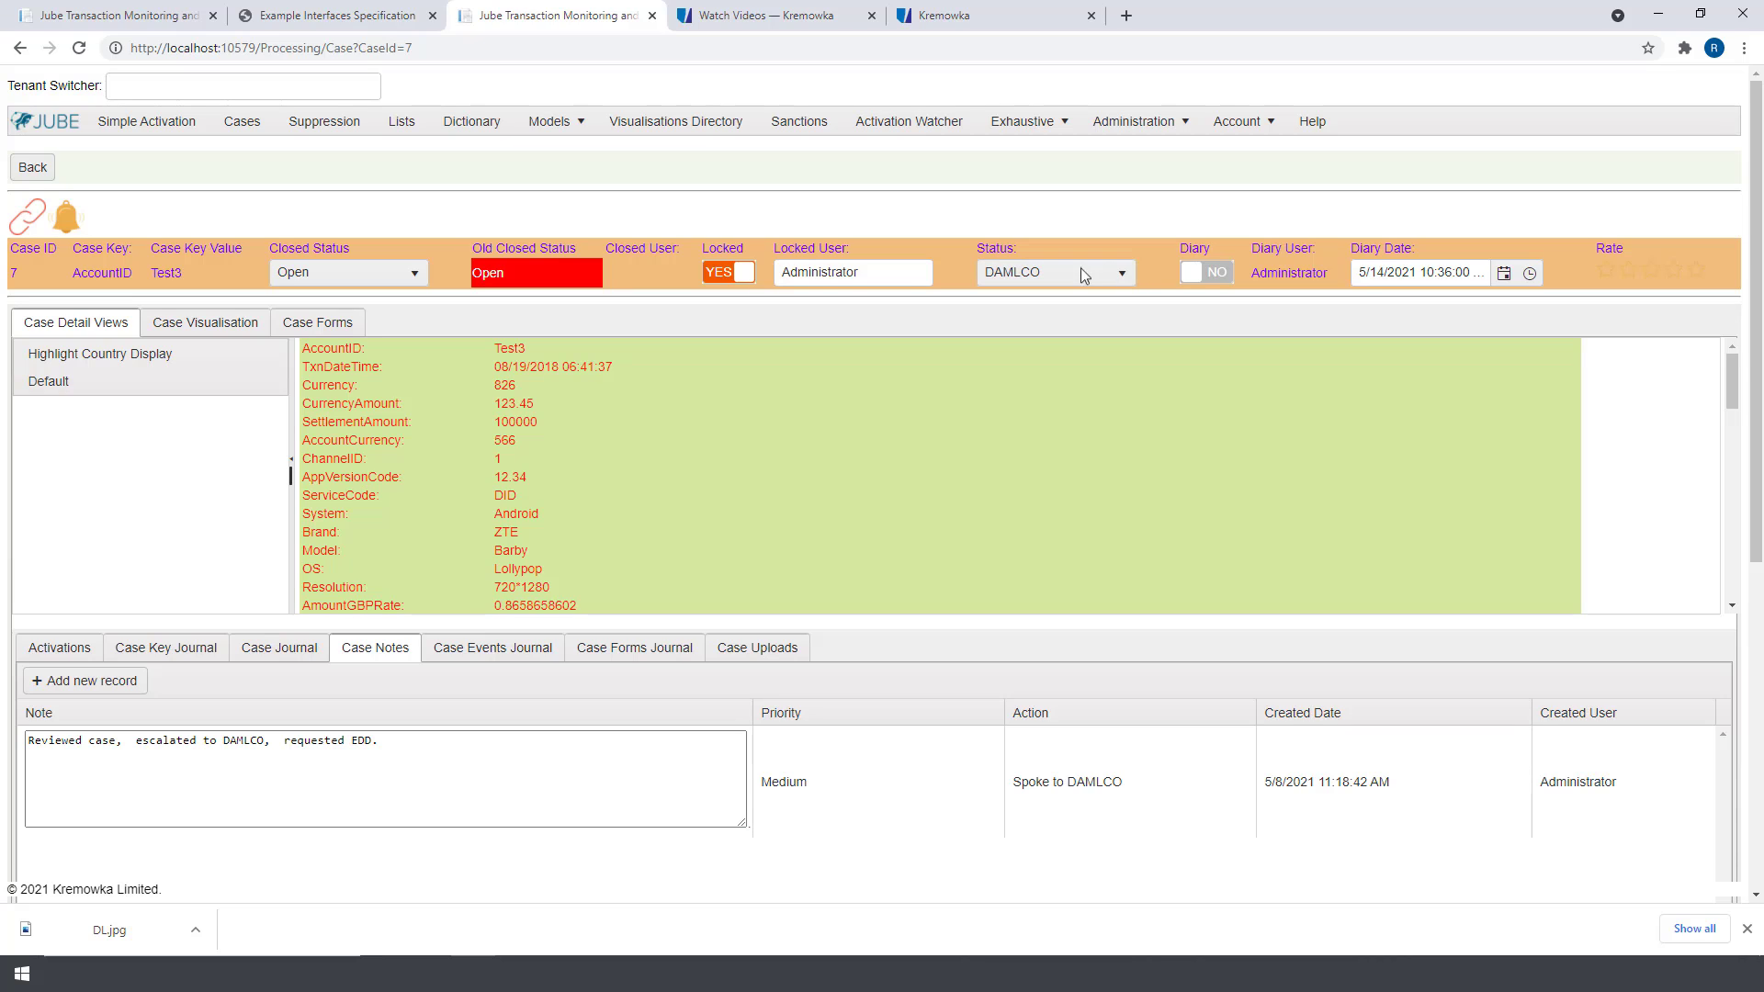
Step: Submit the Block Account case form with block code 12
click(332, 323)
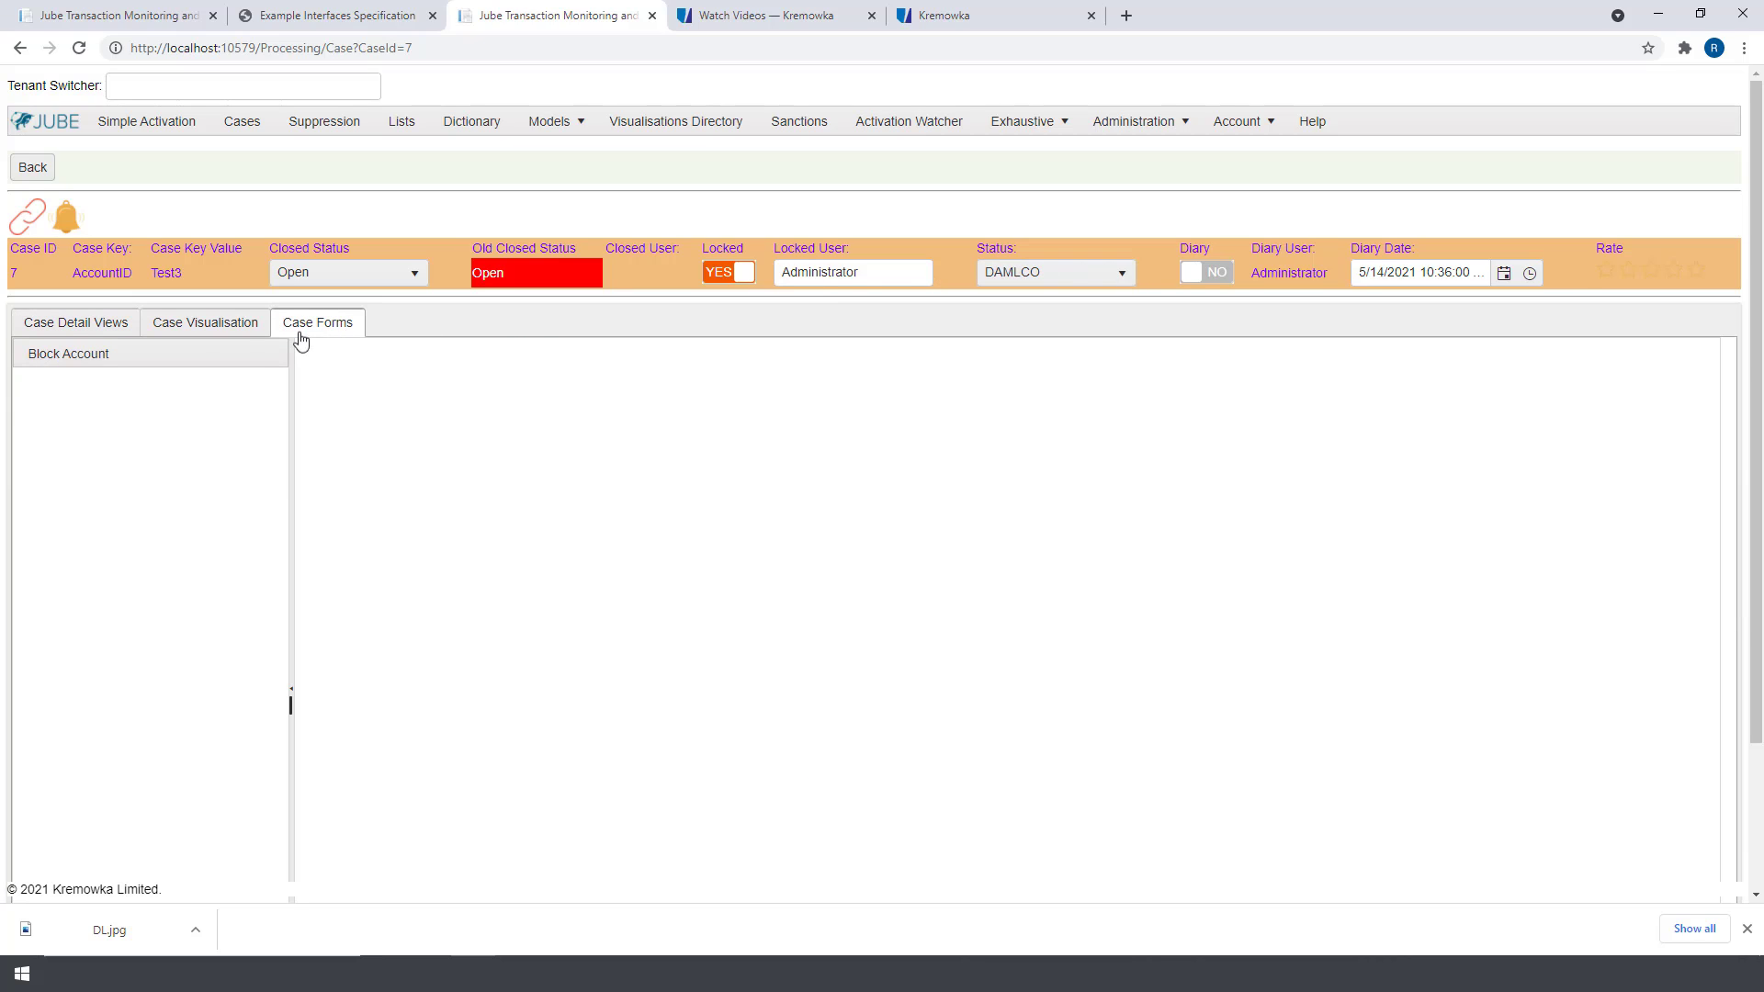
click(181, 360)
click(425, 360)
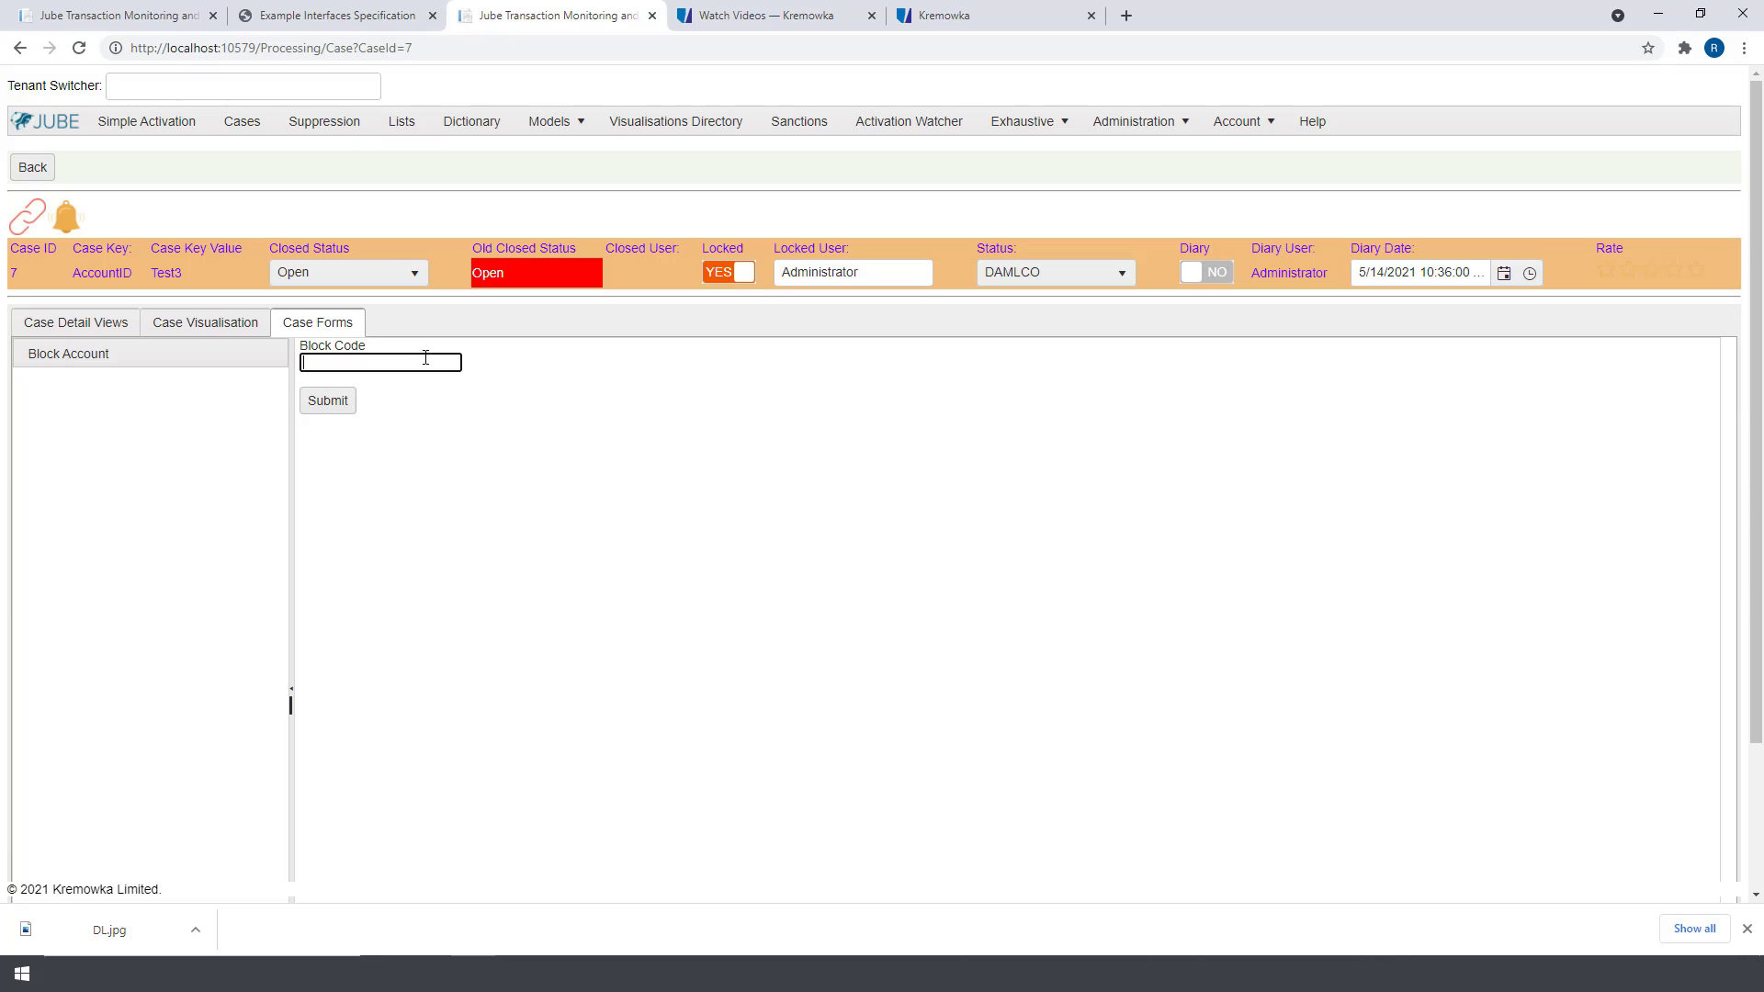
text(12)
click(328, 401)
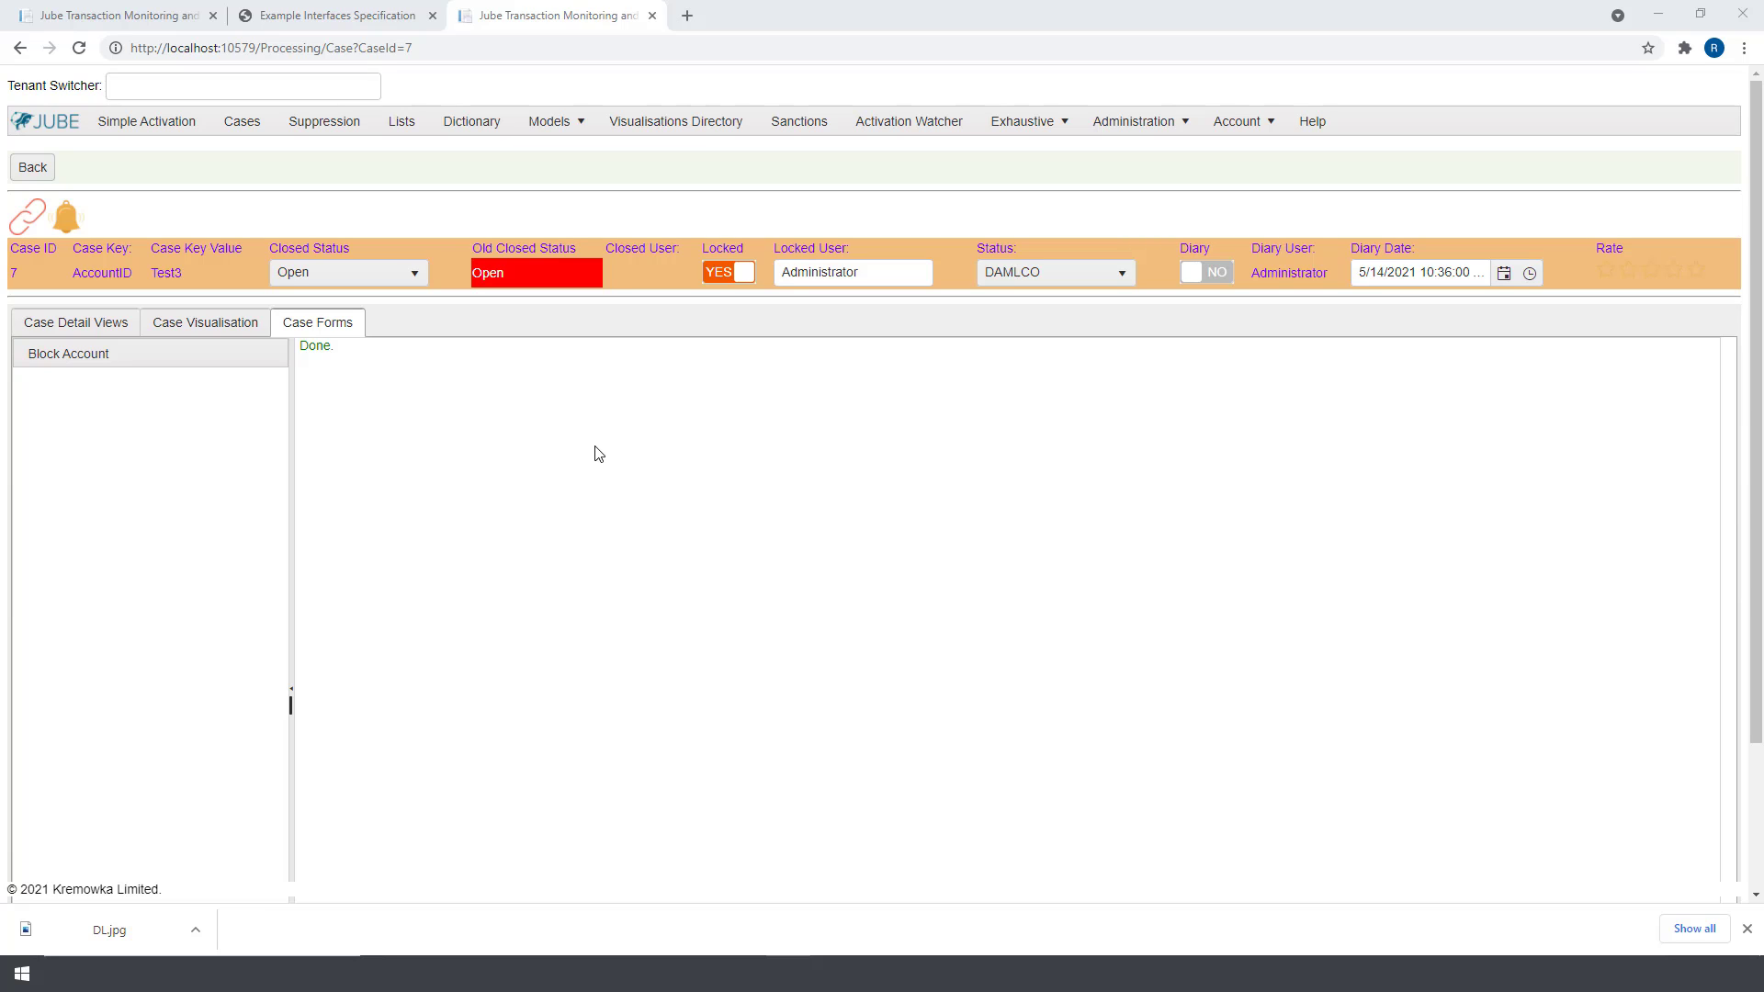
Step: Examine the event history in the Case Events Journal and the submitted form's entry in the Case Forms Journal
click(90, 332)
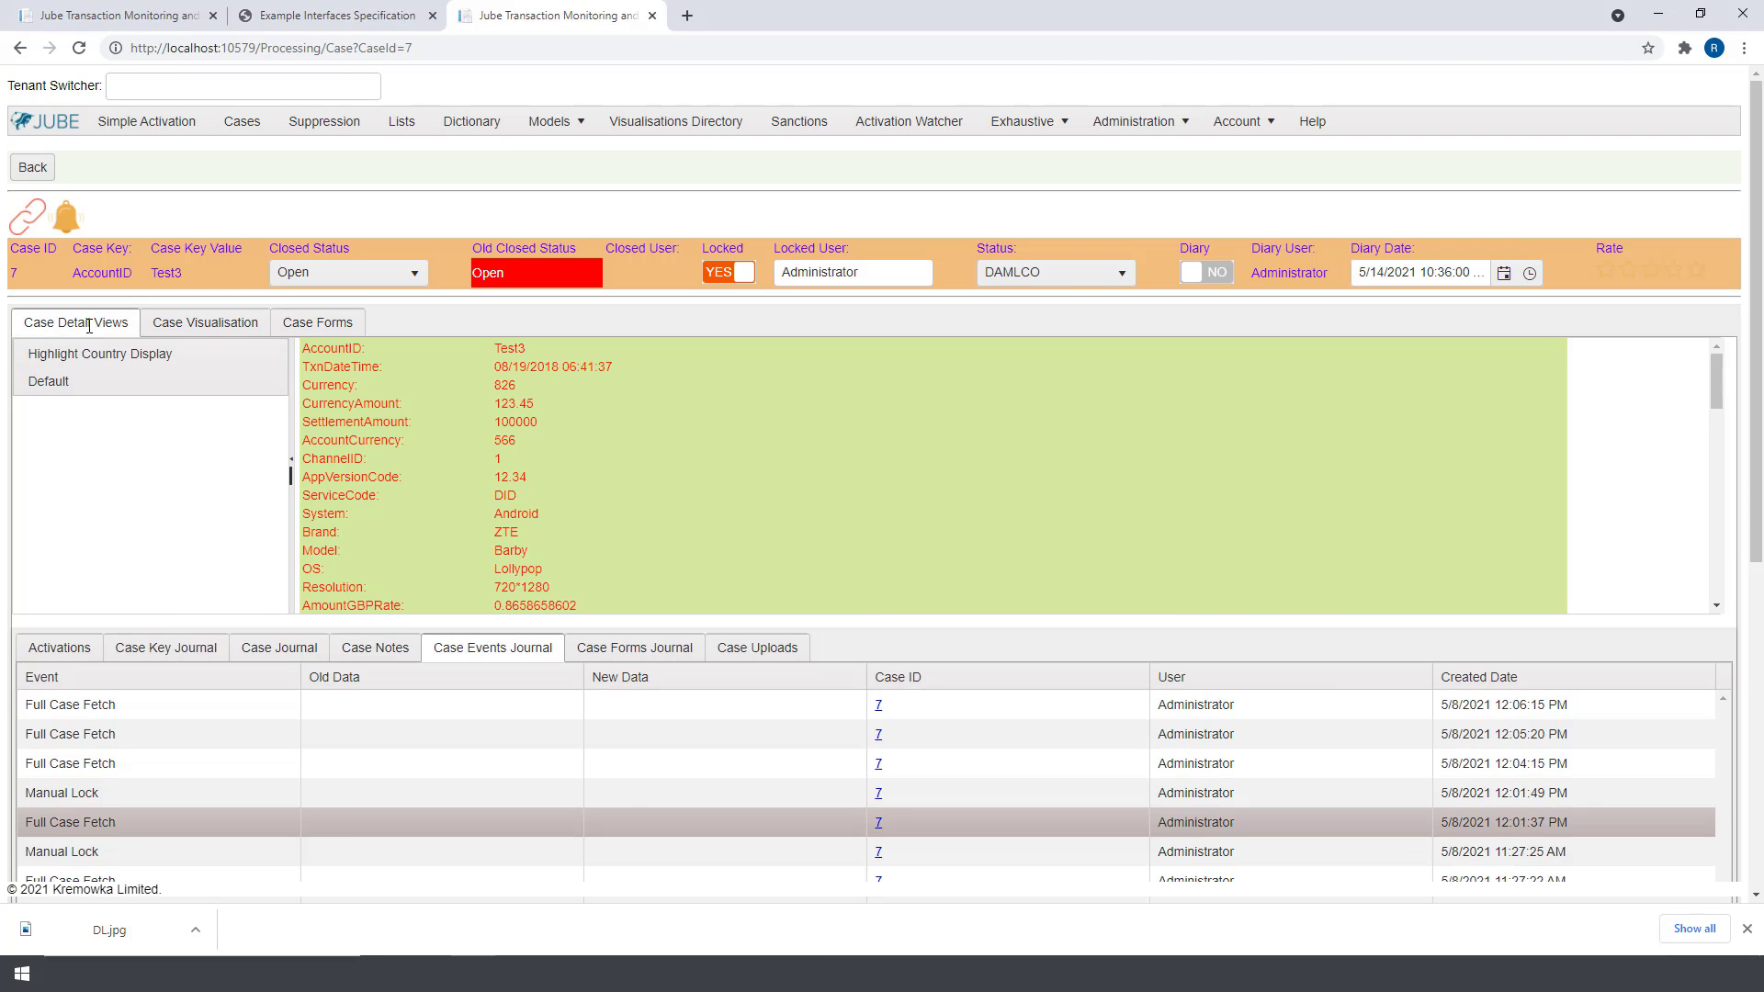
drag(1755, 442, 1757, 719)
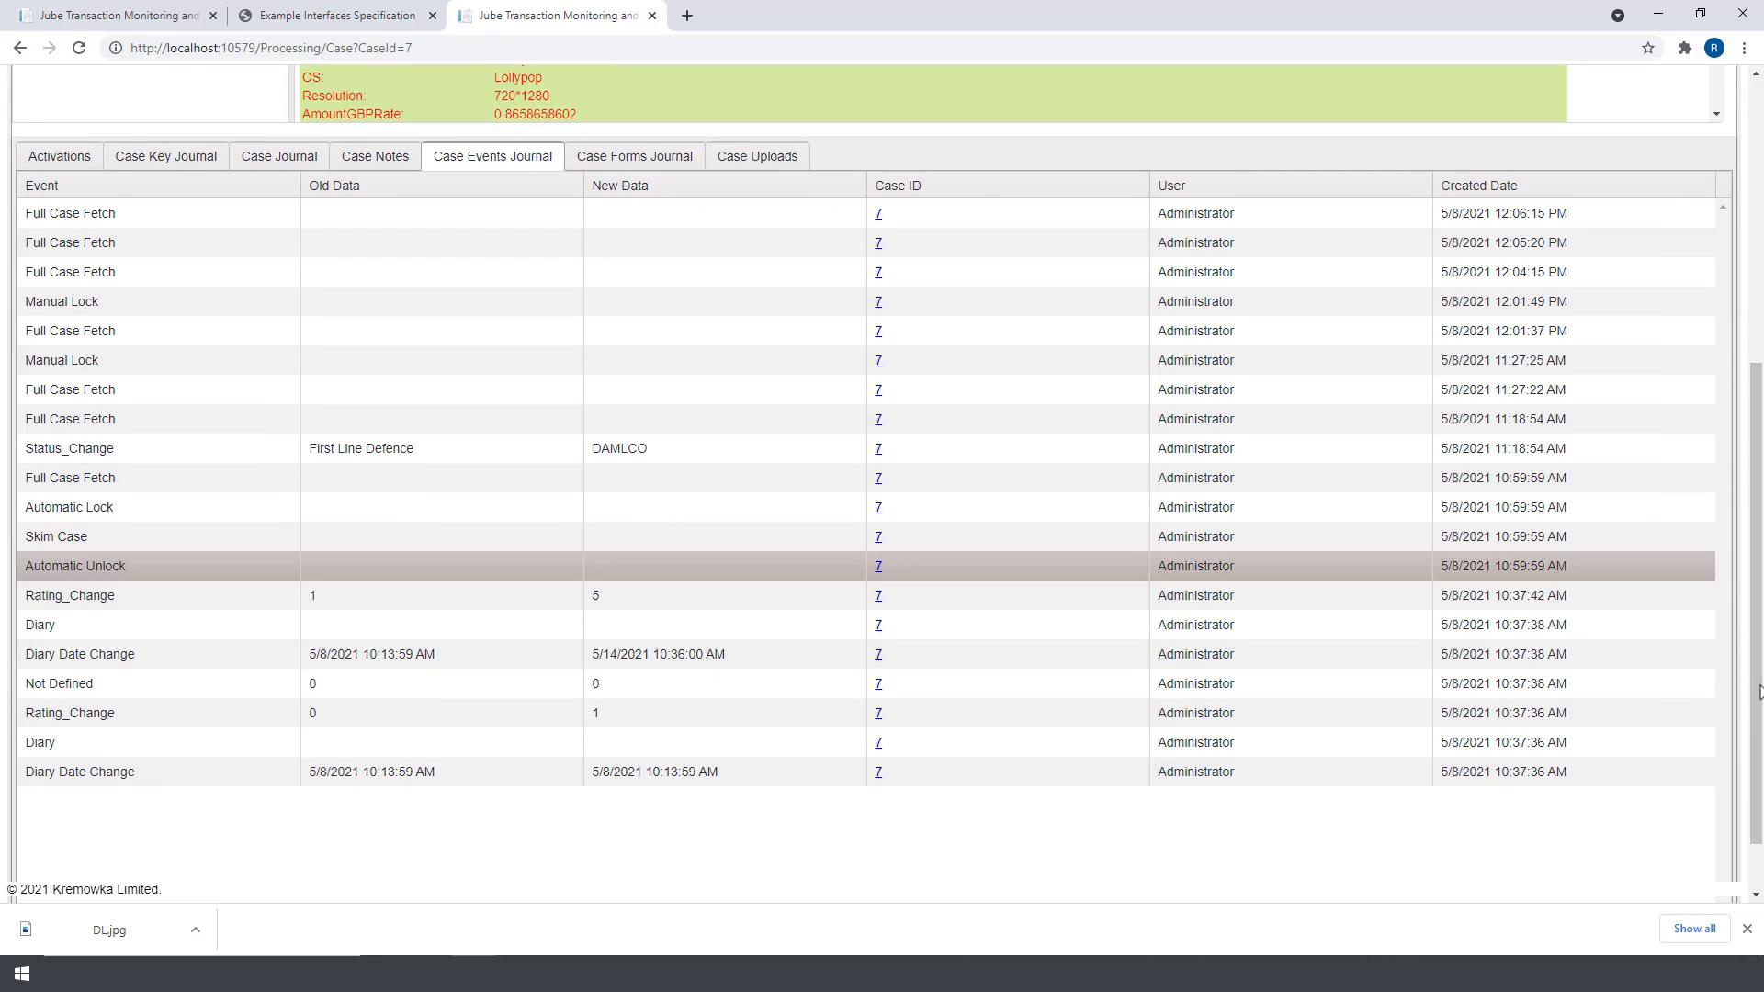
scroll(1760, 533, up, 1)
scroll(1759, 533, up, 4)
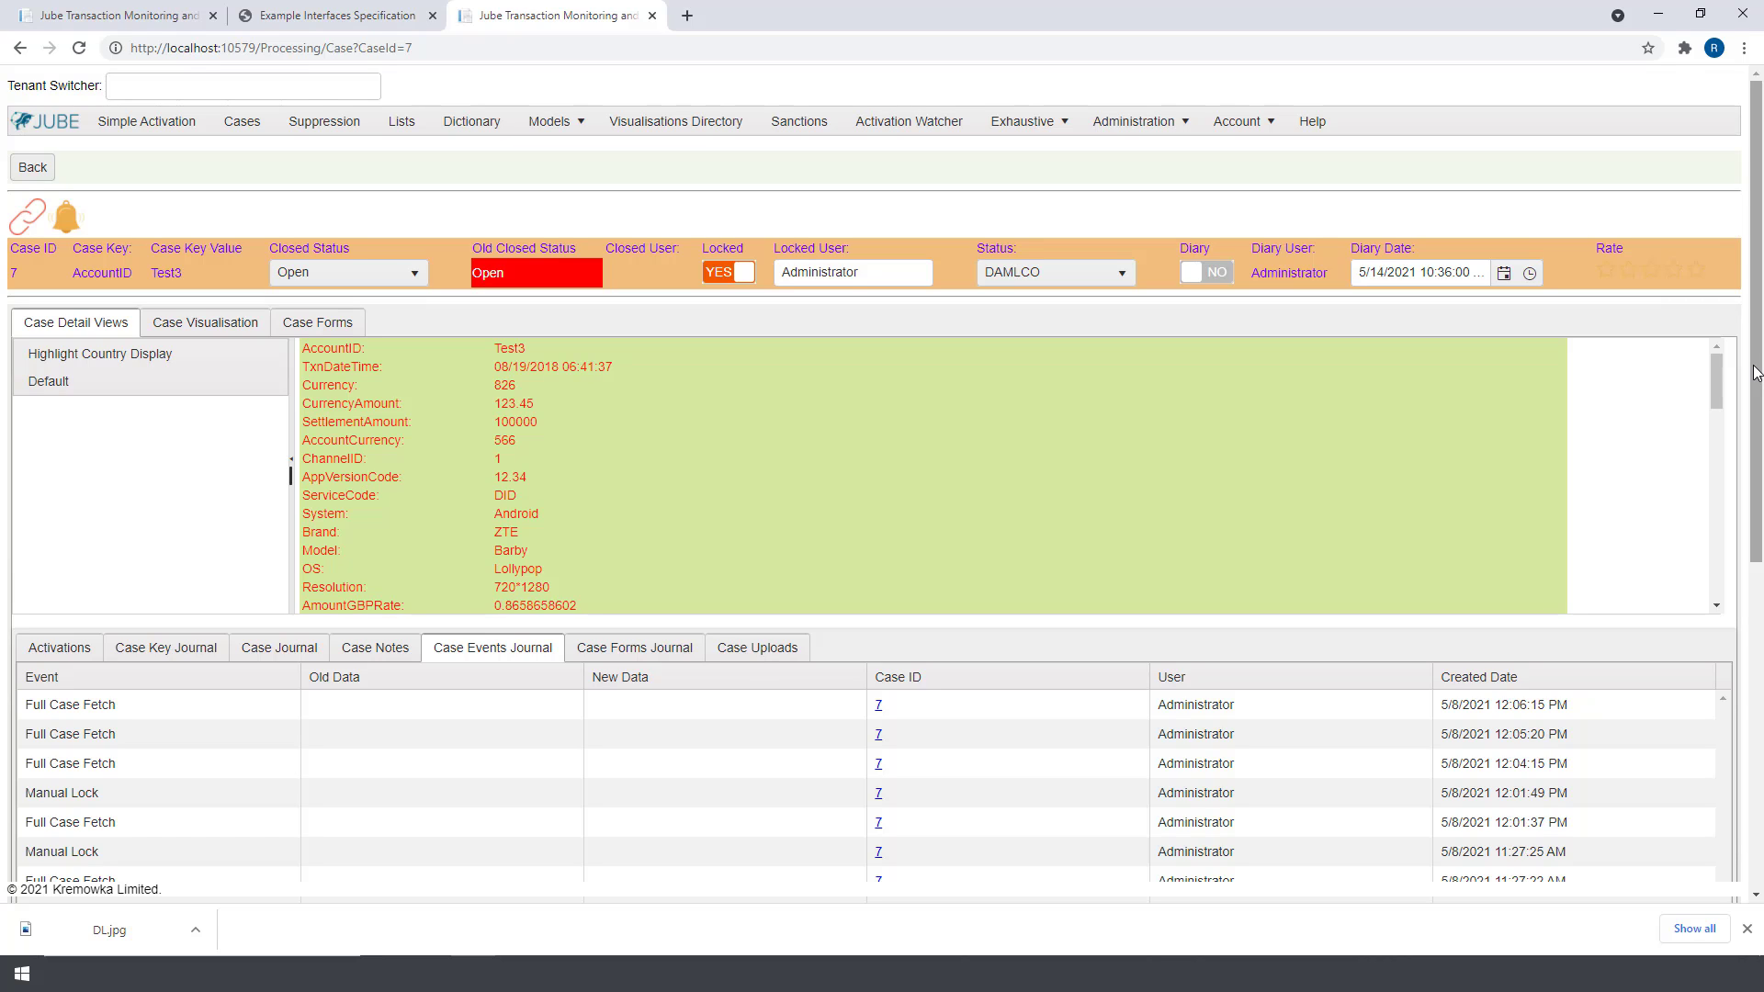
click(634, 648)
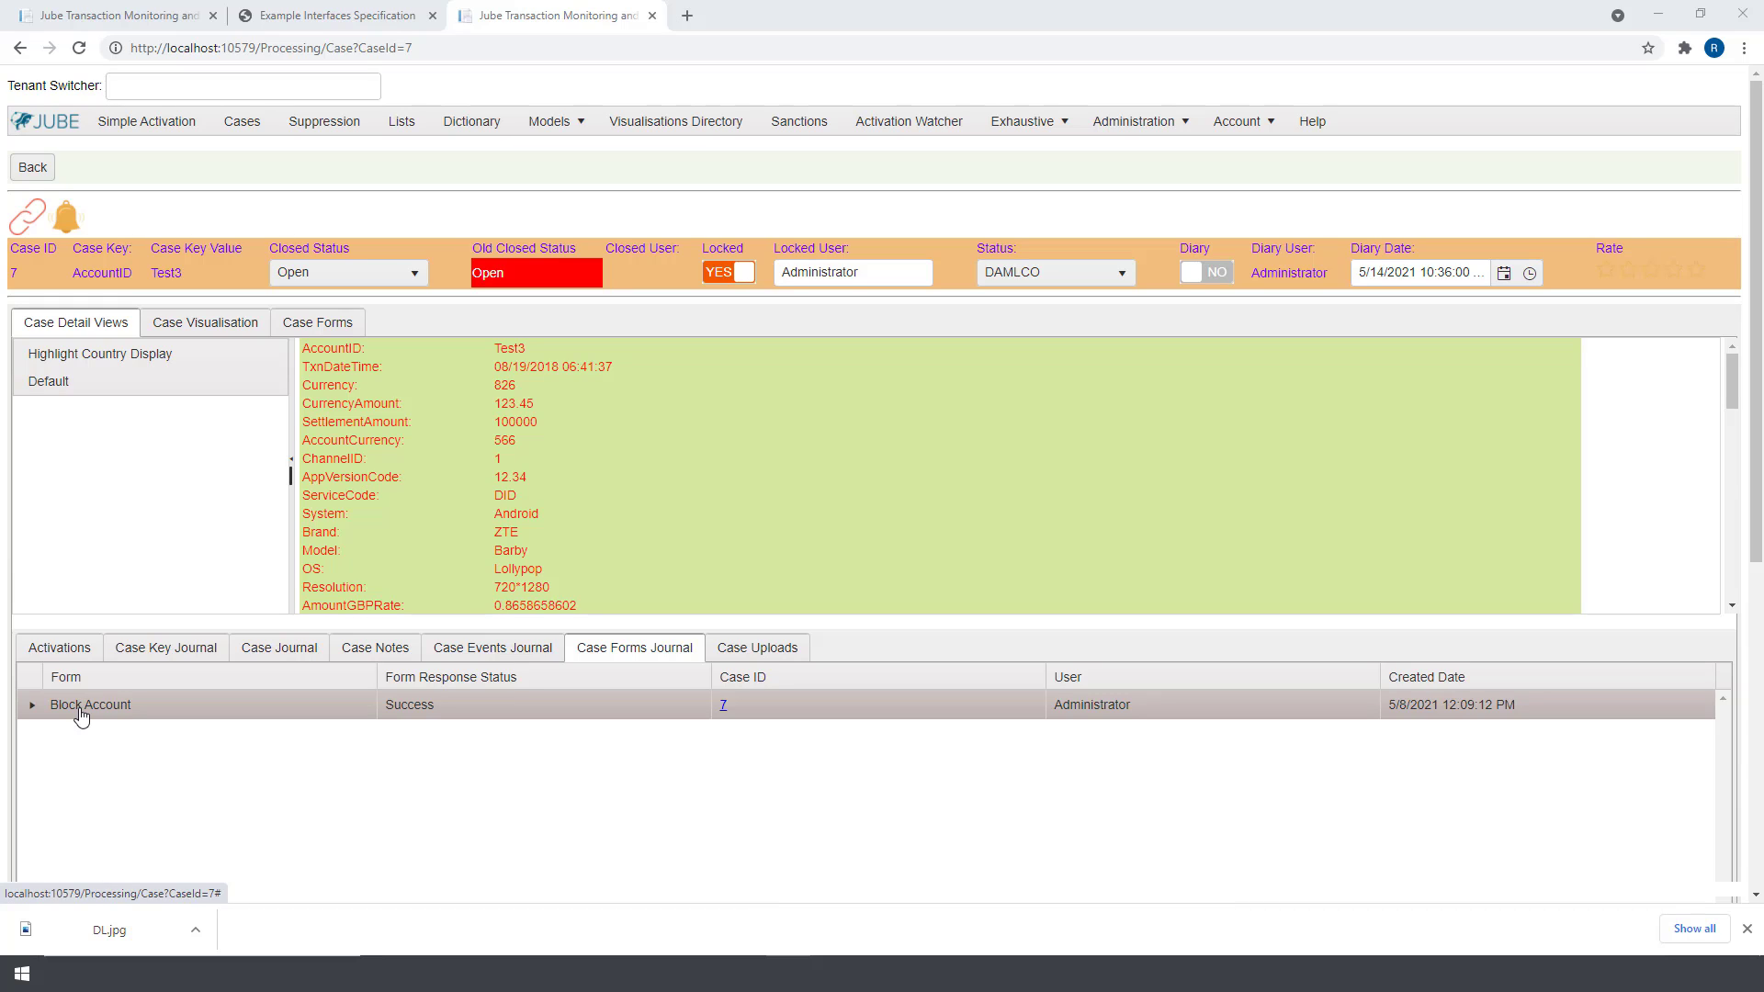
Step: Expand the submitted values of the Block Account form entry, and set the case's closed status to Closed
click(33, 705)
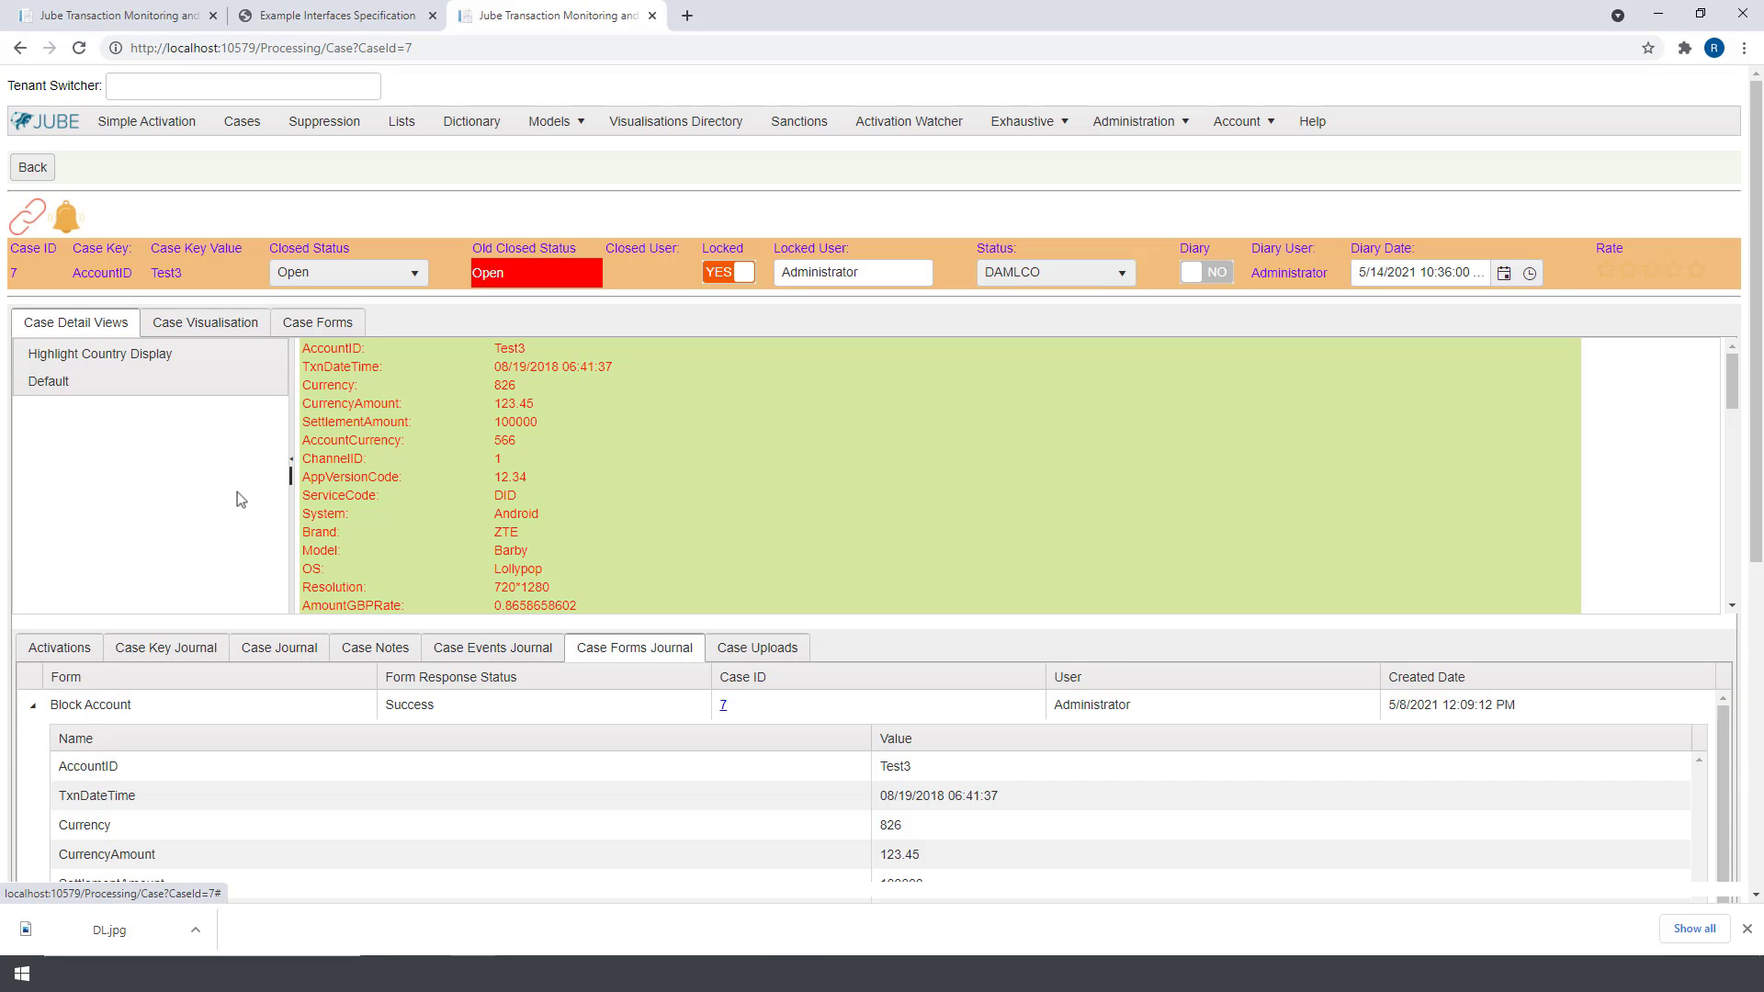
click(398, 275)
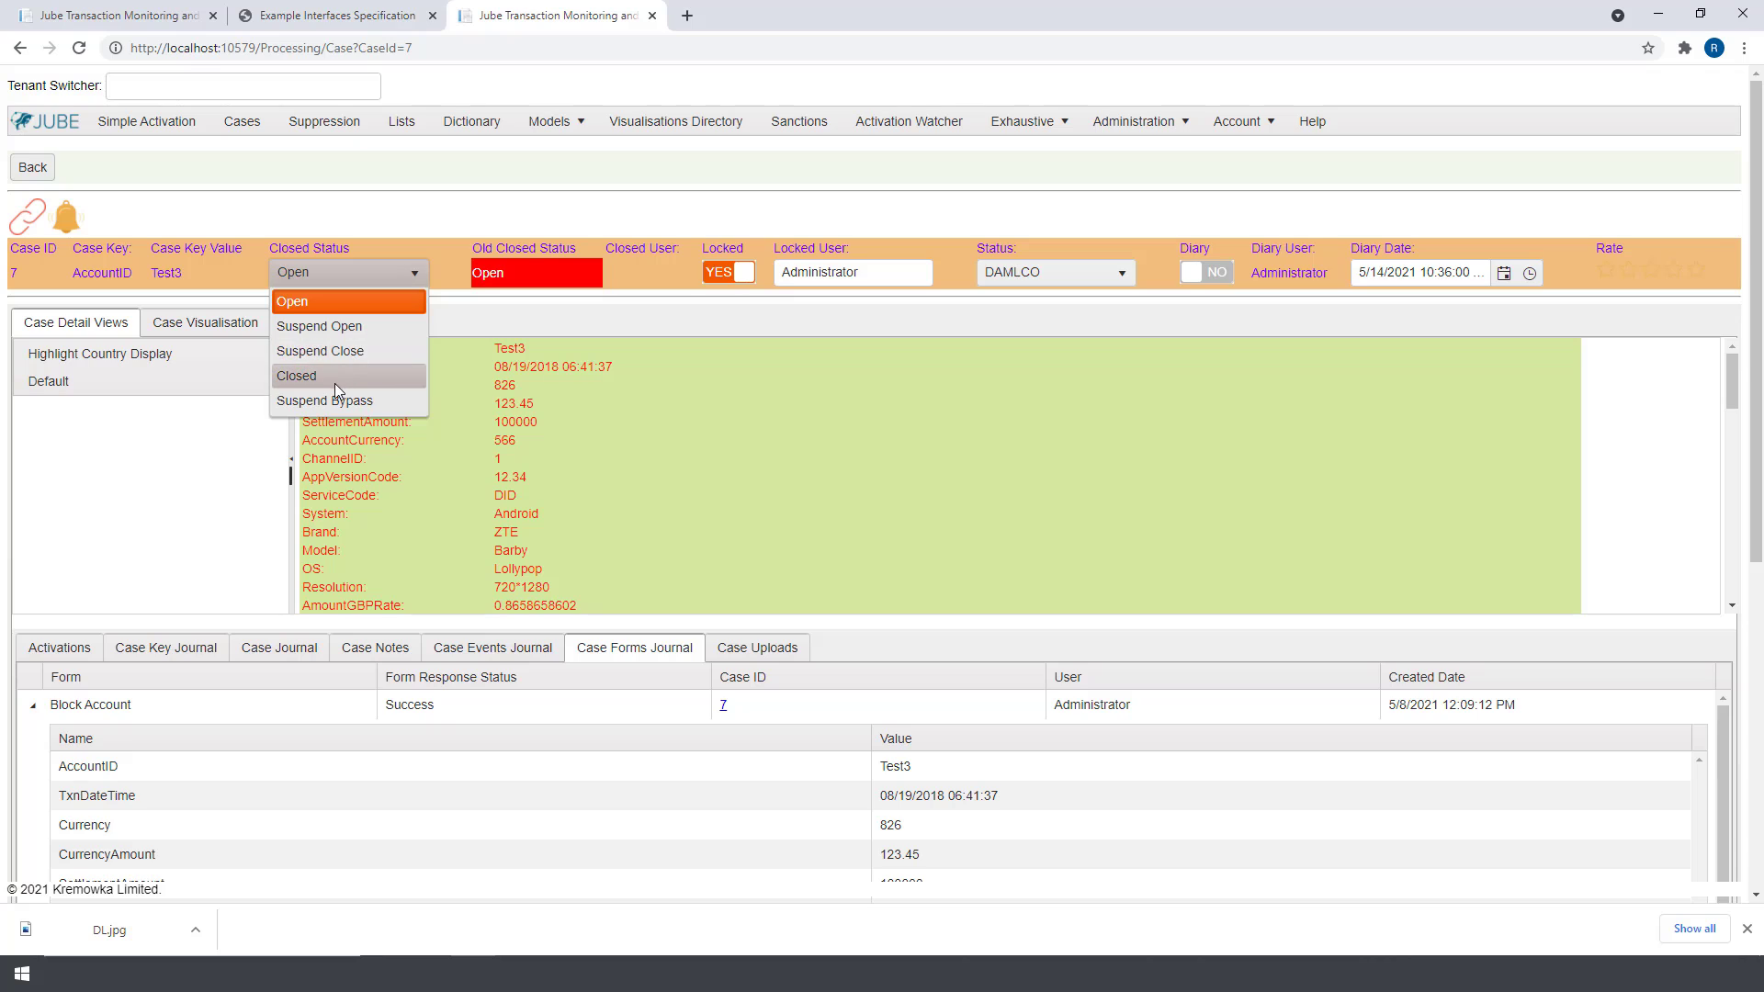
click(342, 378)
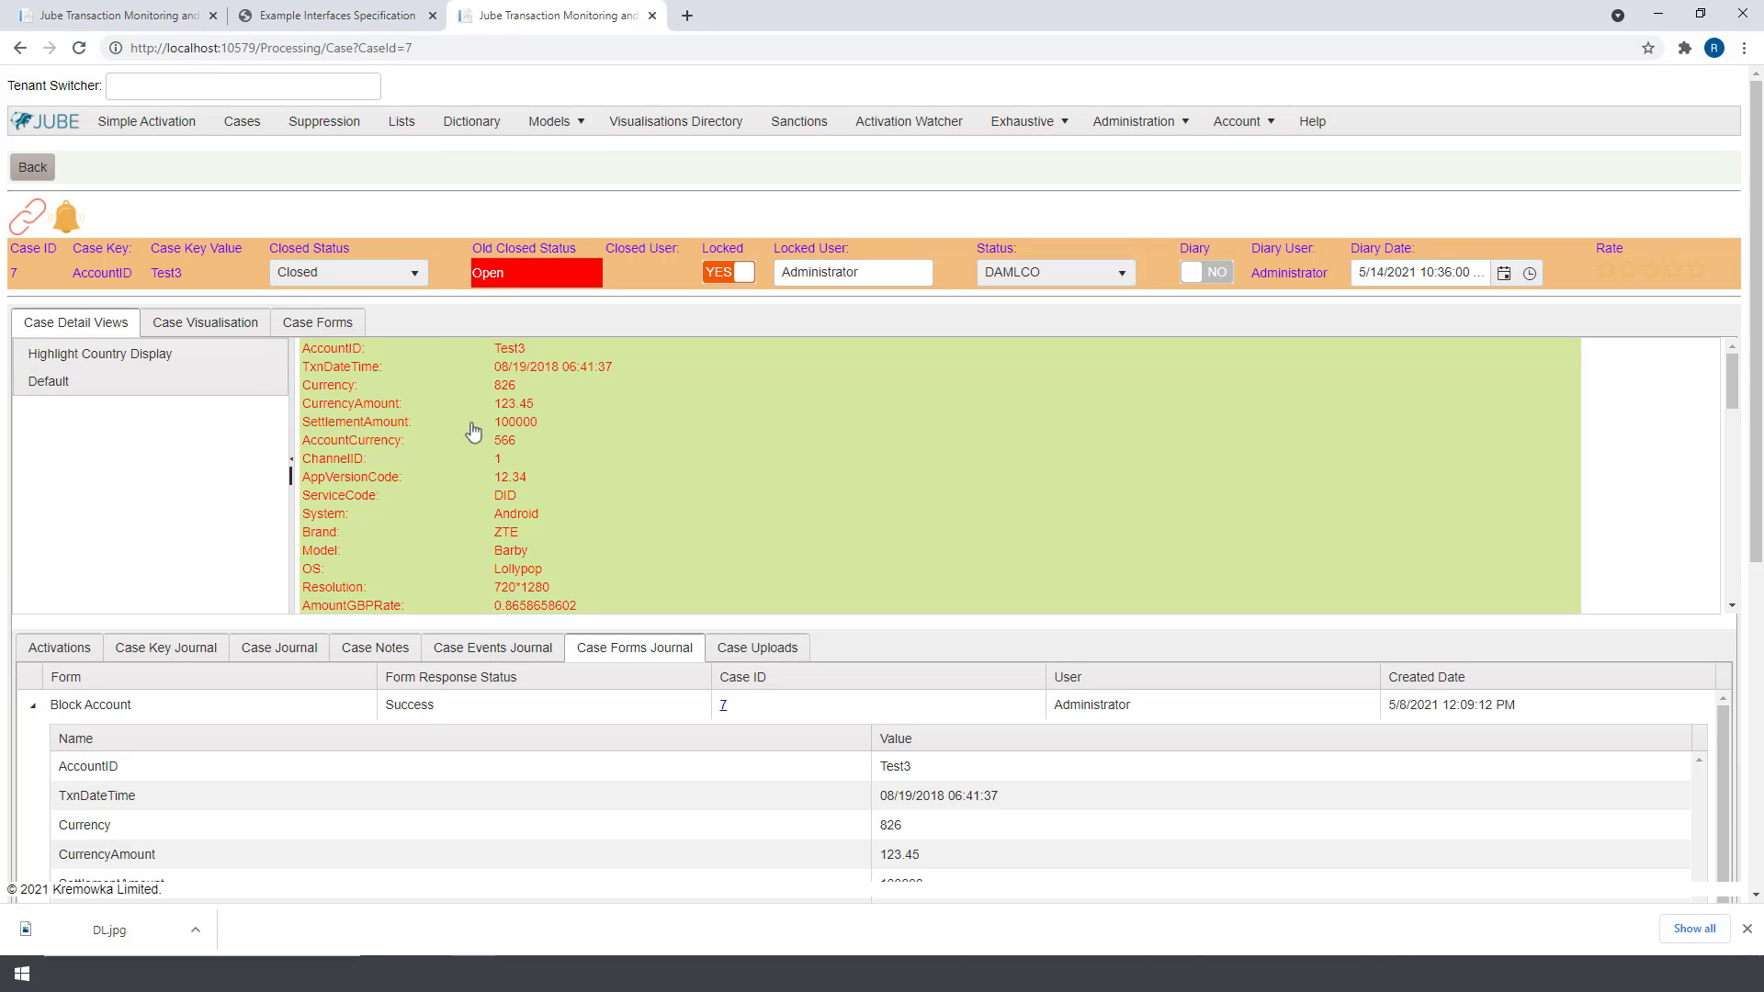
Step: Resend the test transaction and refresh the case list with the All Open Not Locked preset filter
click(32, 167)
click(134, 231)
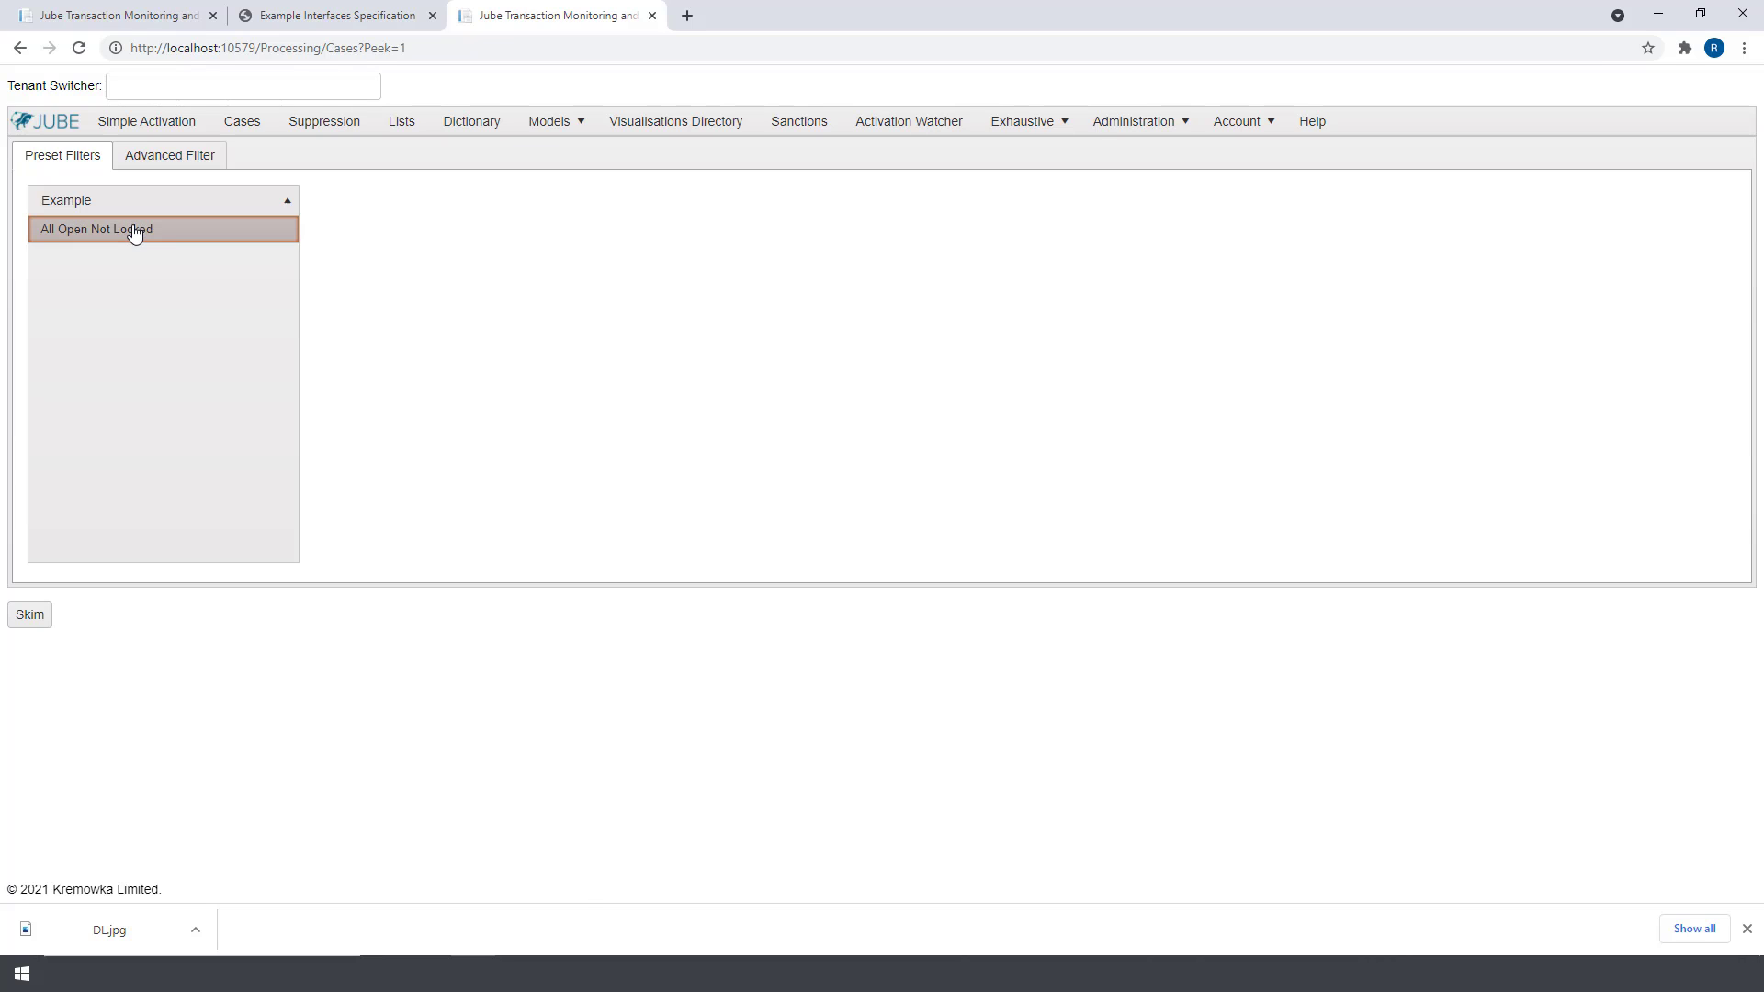
click(114, 9)
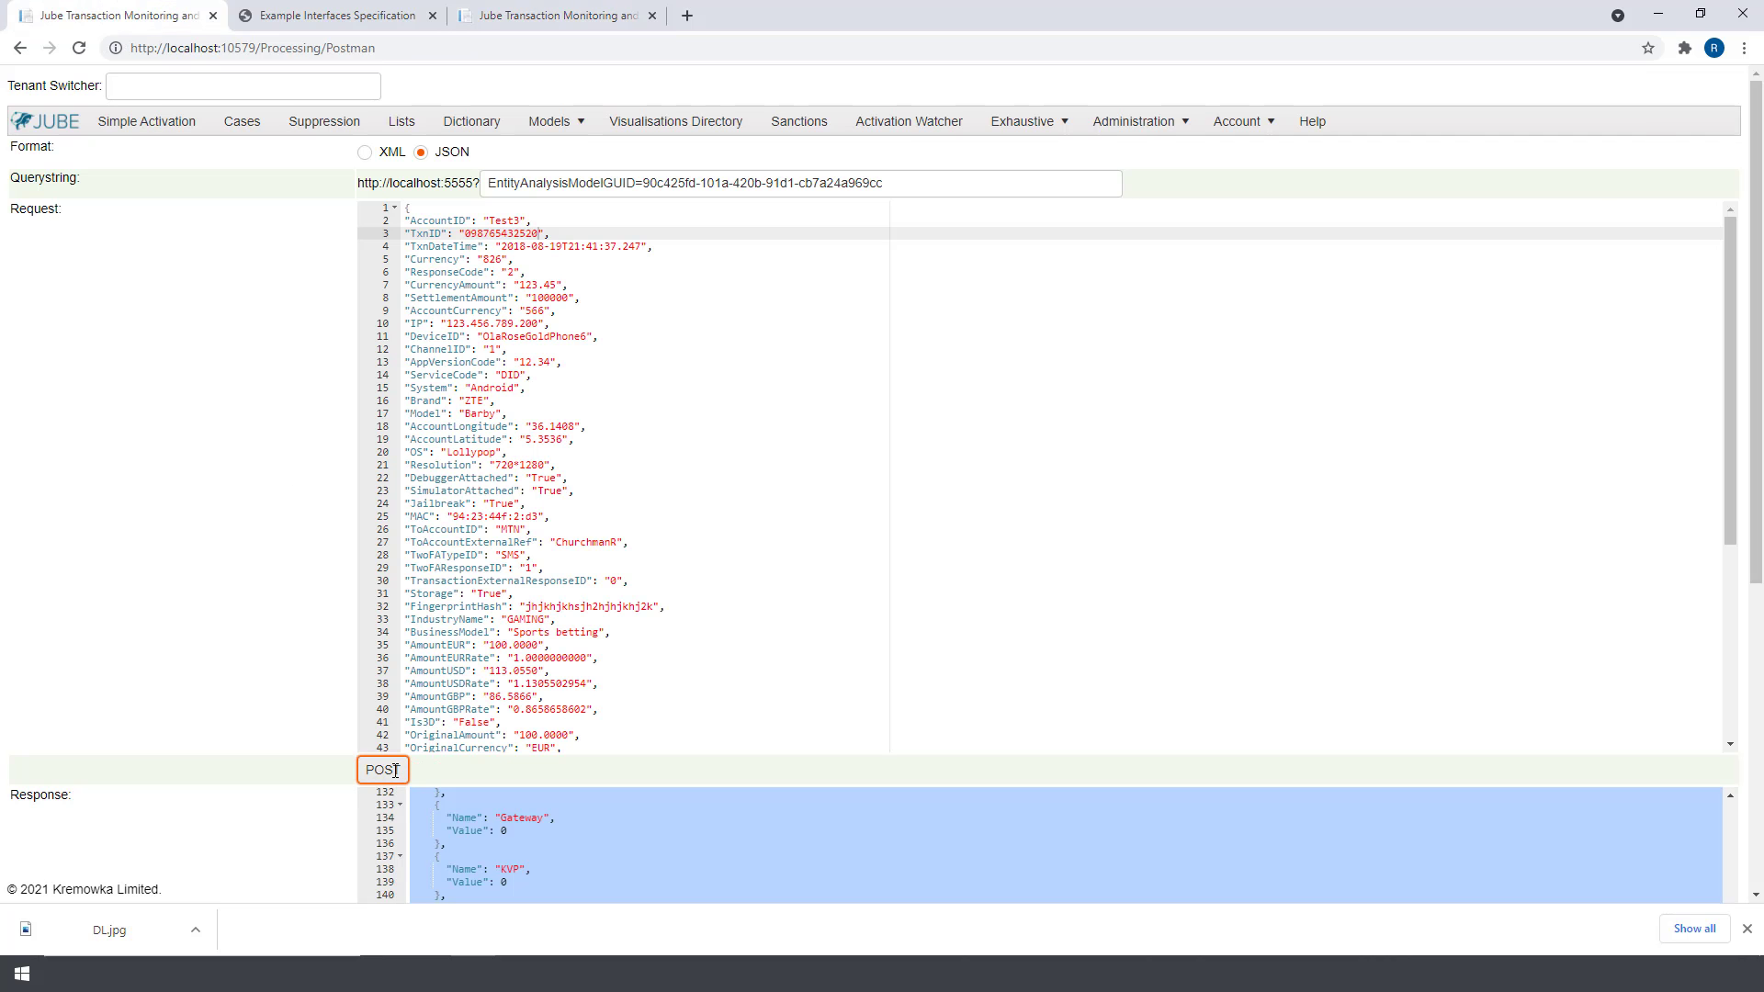
click(512, 19)
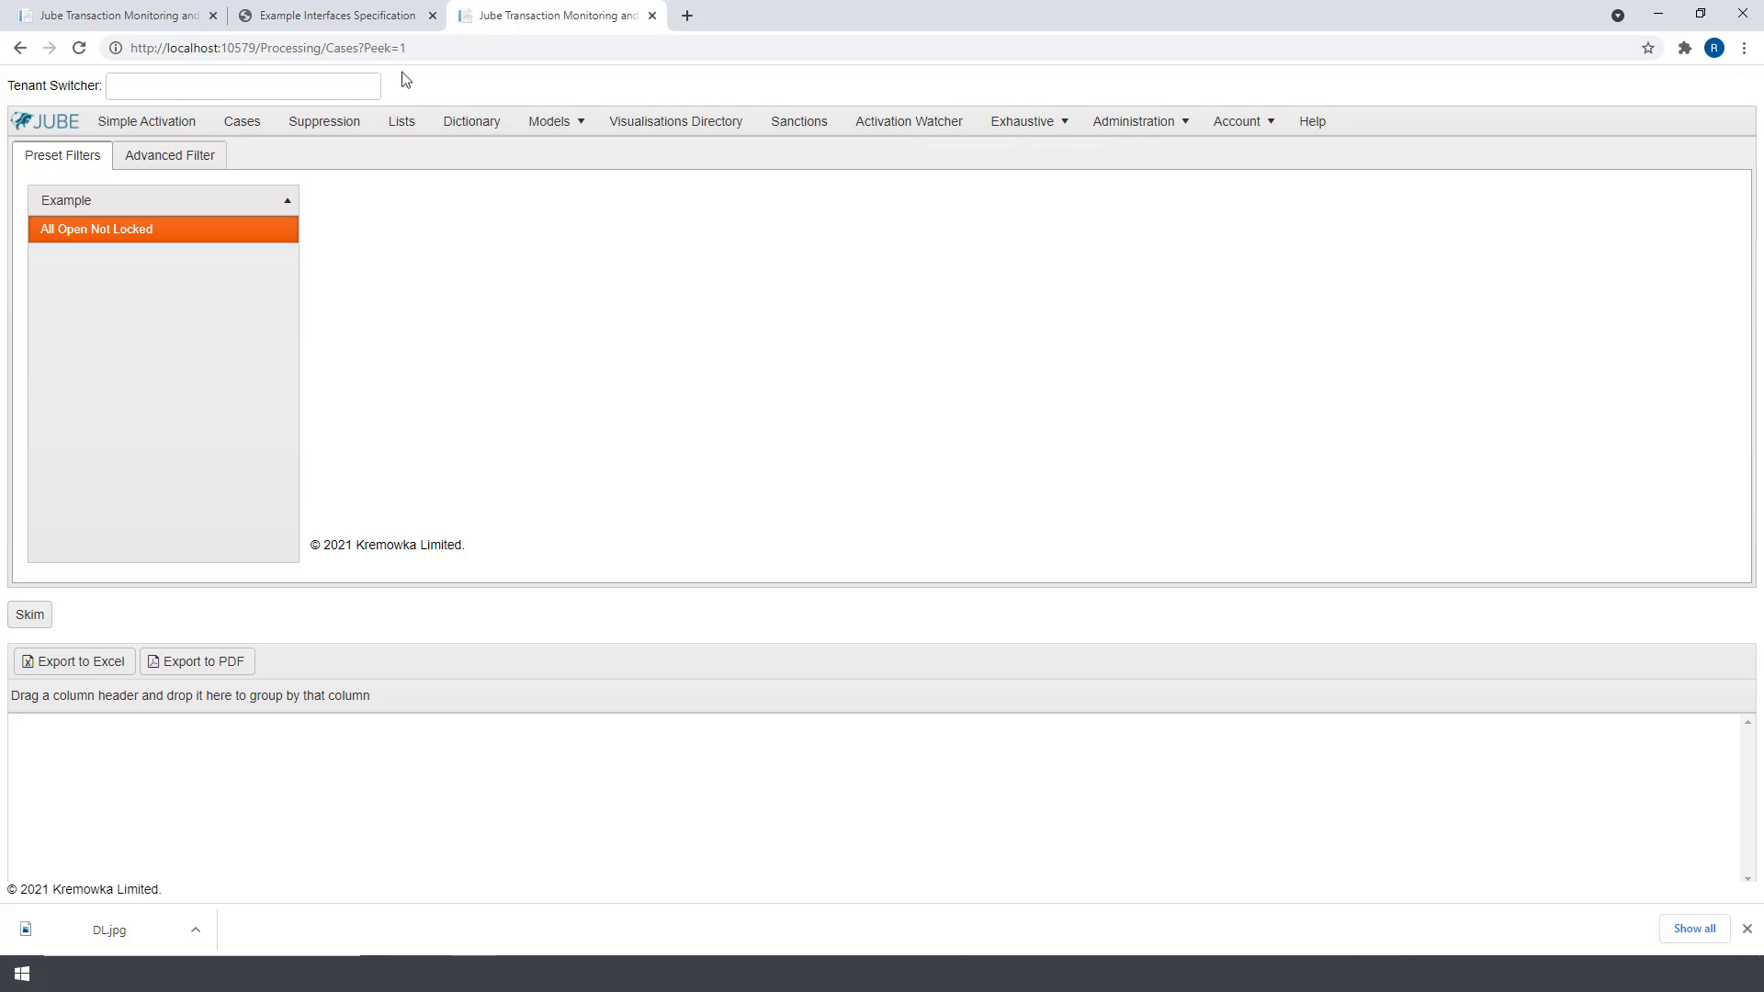
click(107, 235)
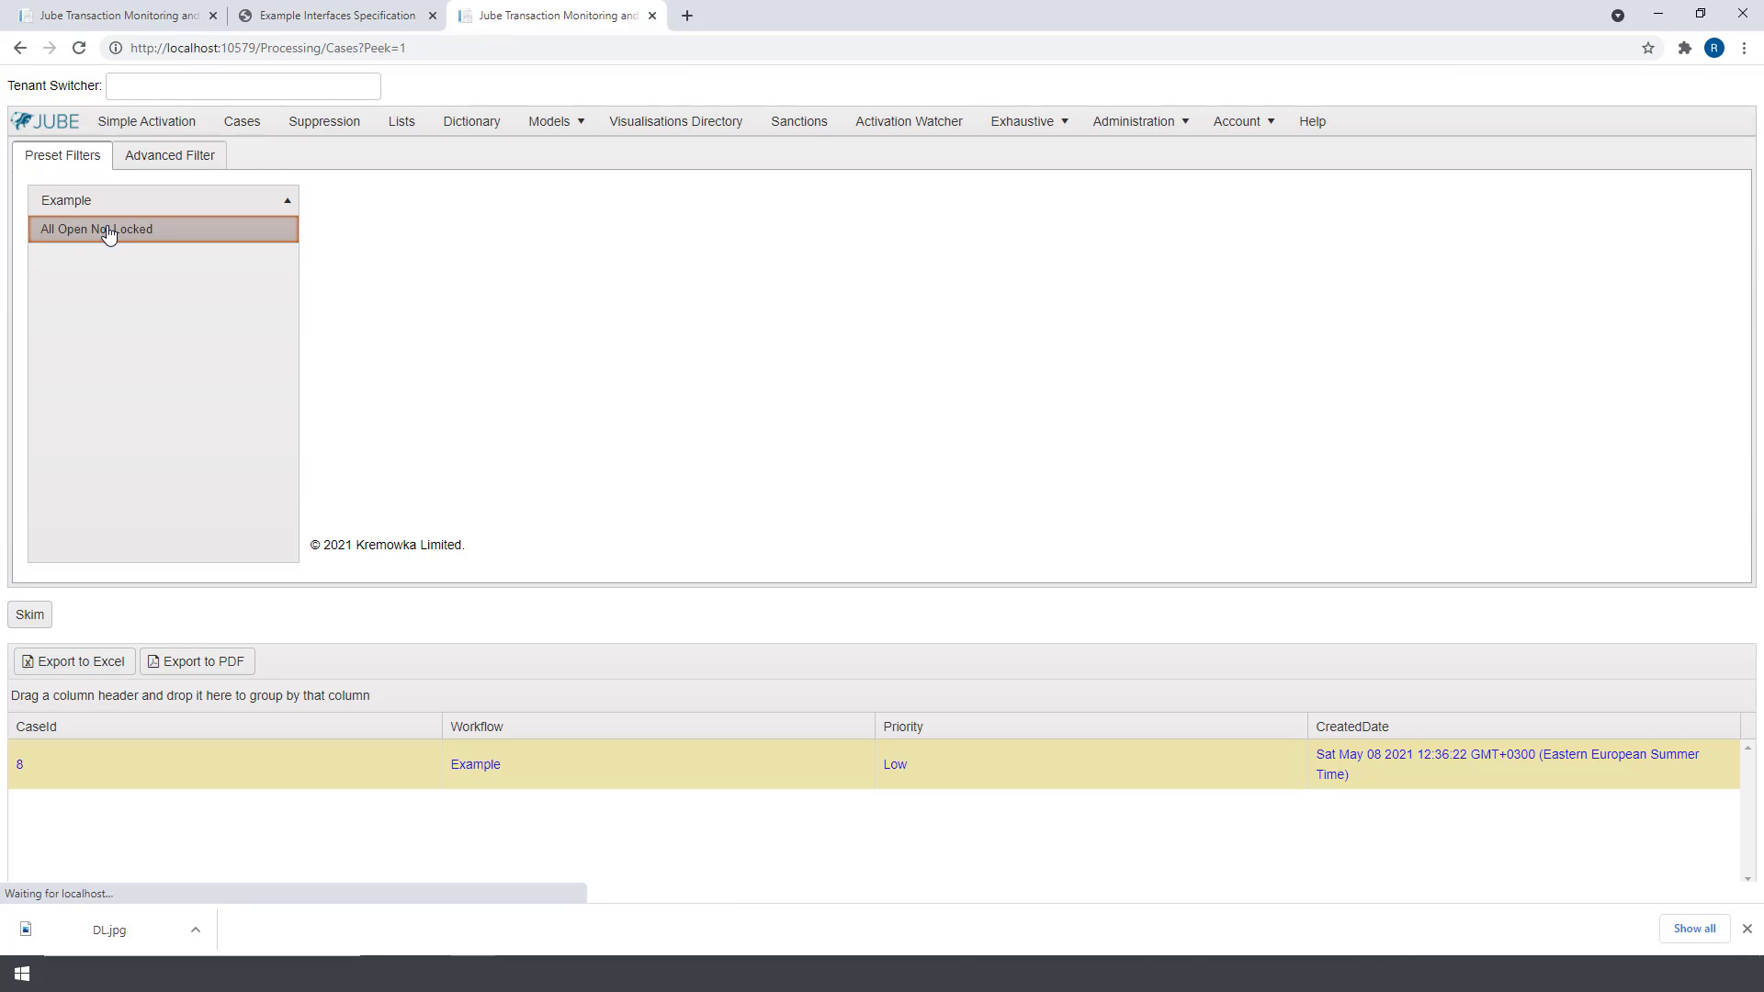
Step: Fetch case 8 from the filtered list and show its Case Journal
click(146, 761)
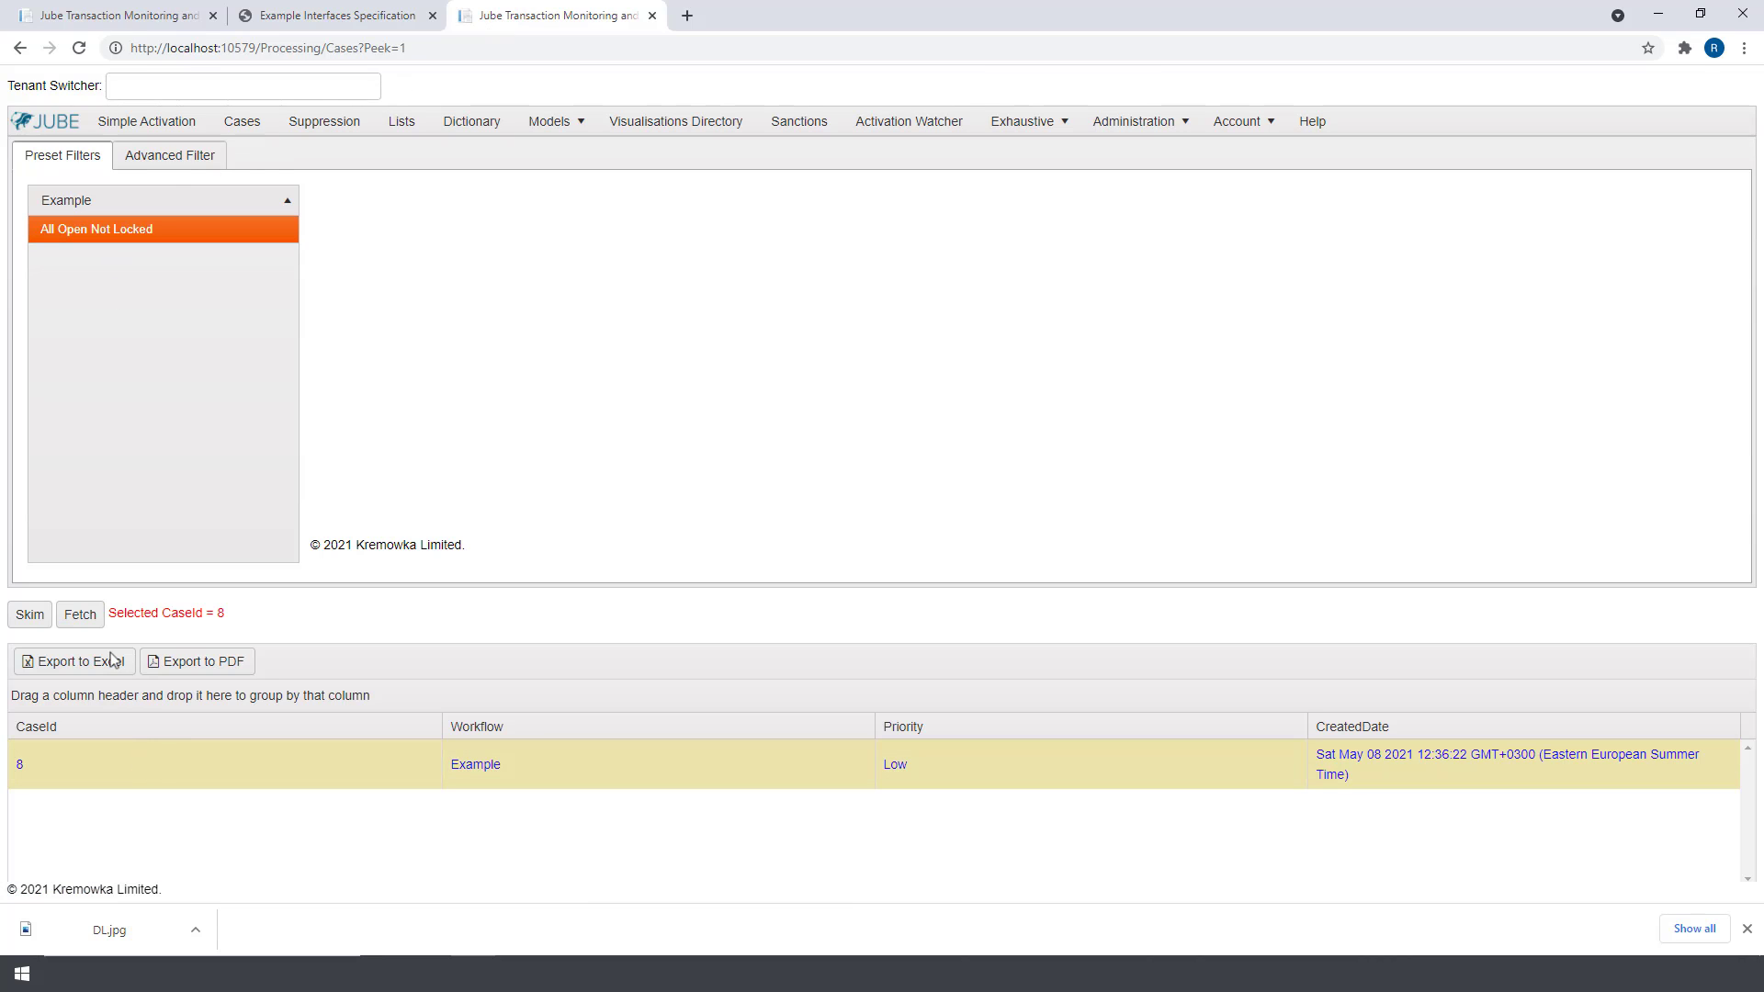
click(96, 614)
click(290, 652)
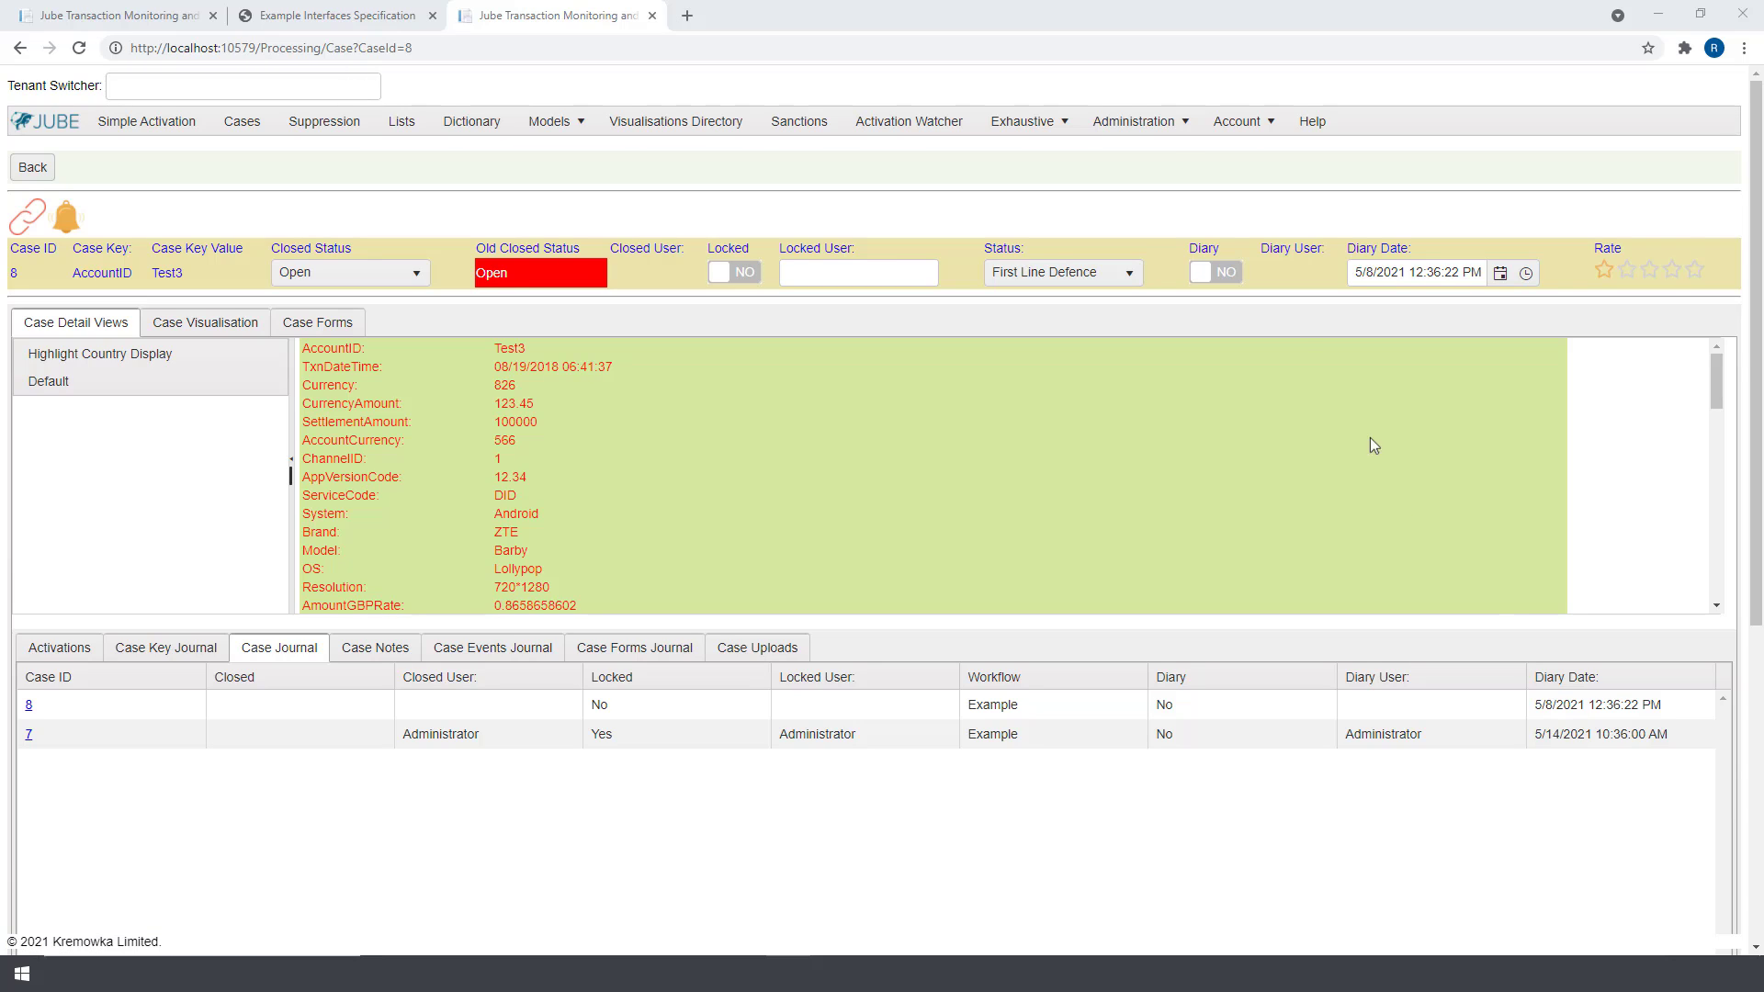
Step: Examine the Example workflow's definition and the settings of its First Line Defence status
mouse_move(1169, 129)
mouse_move(1195, 297)
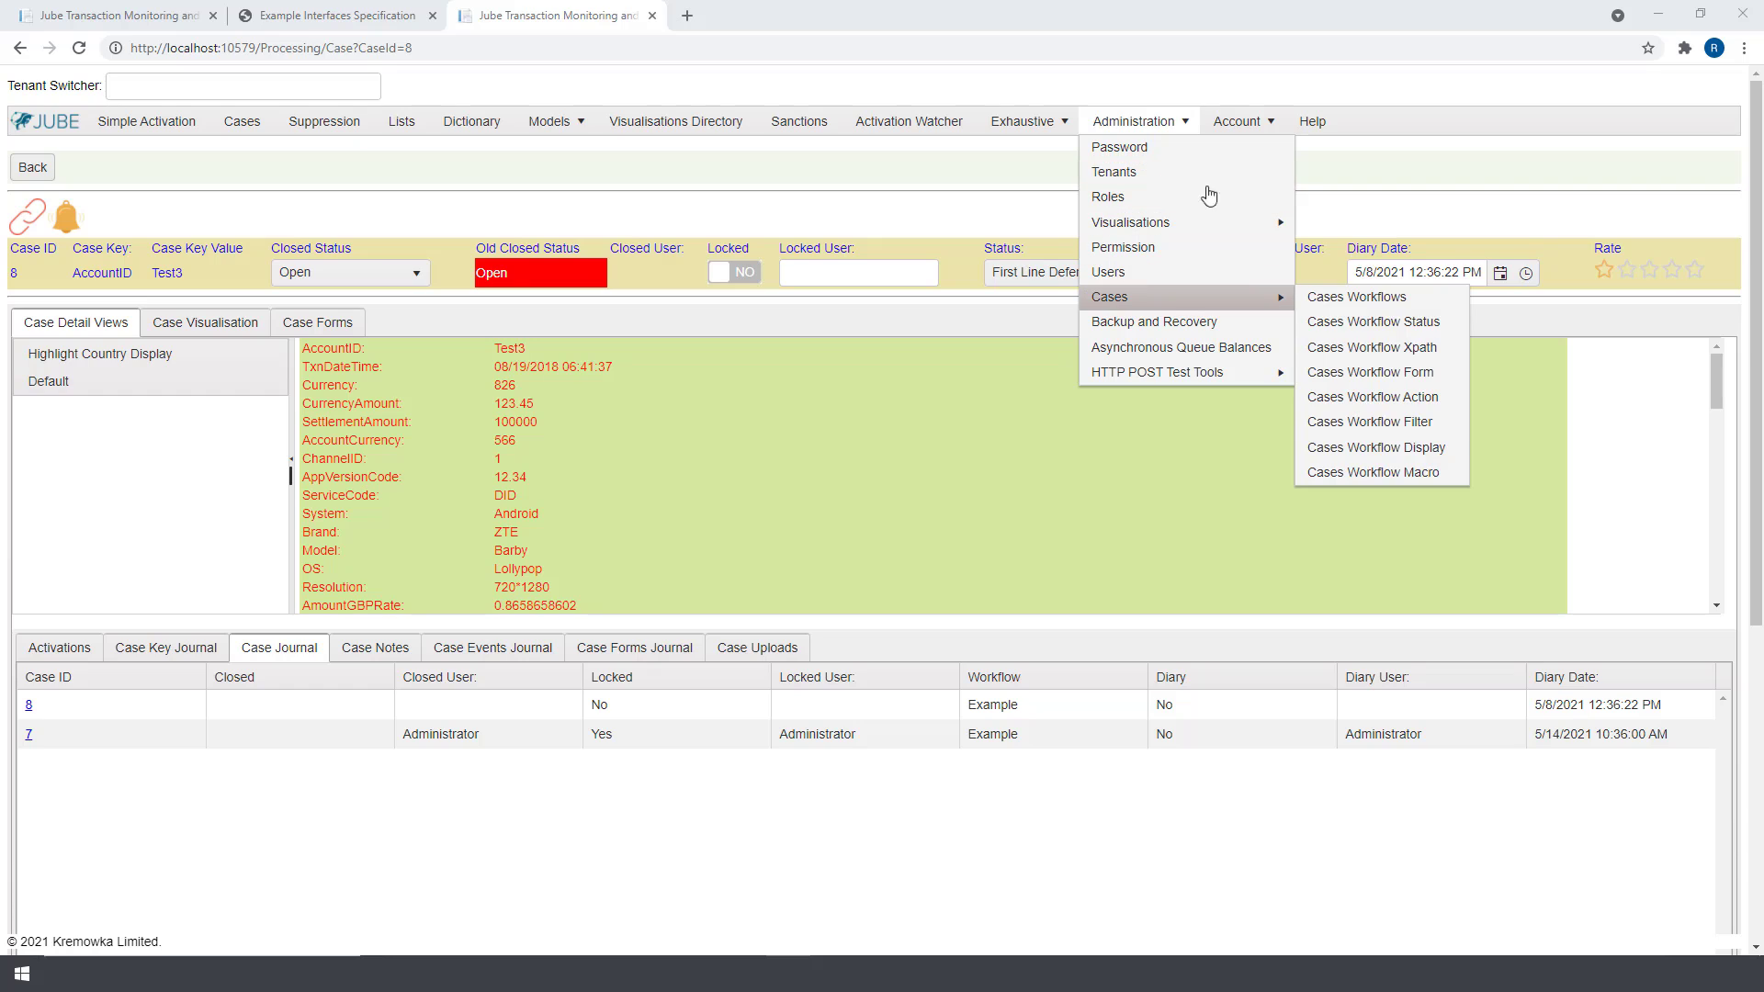
click(1347, 309)
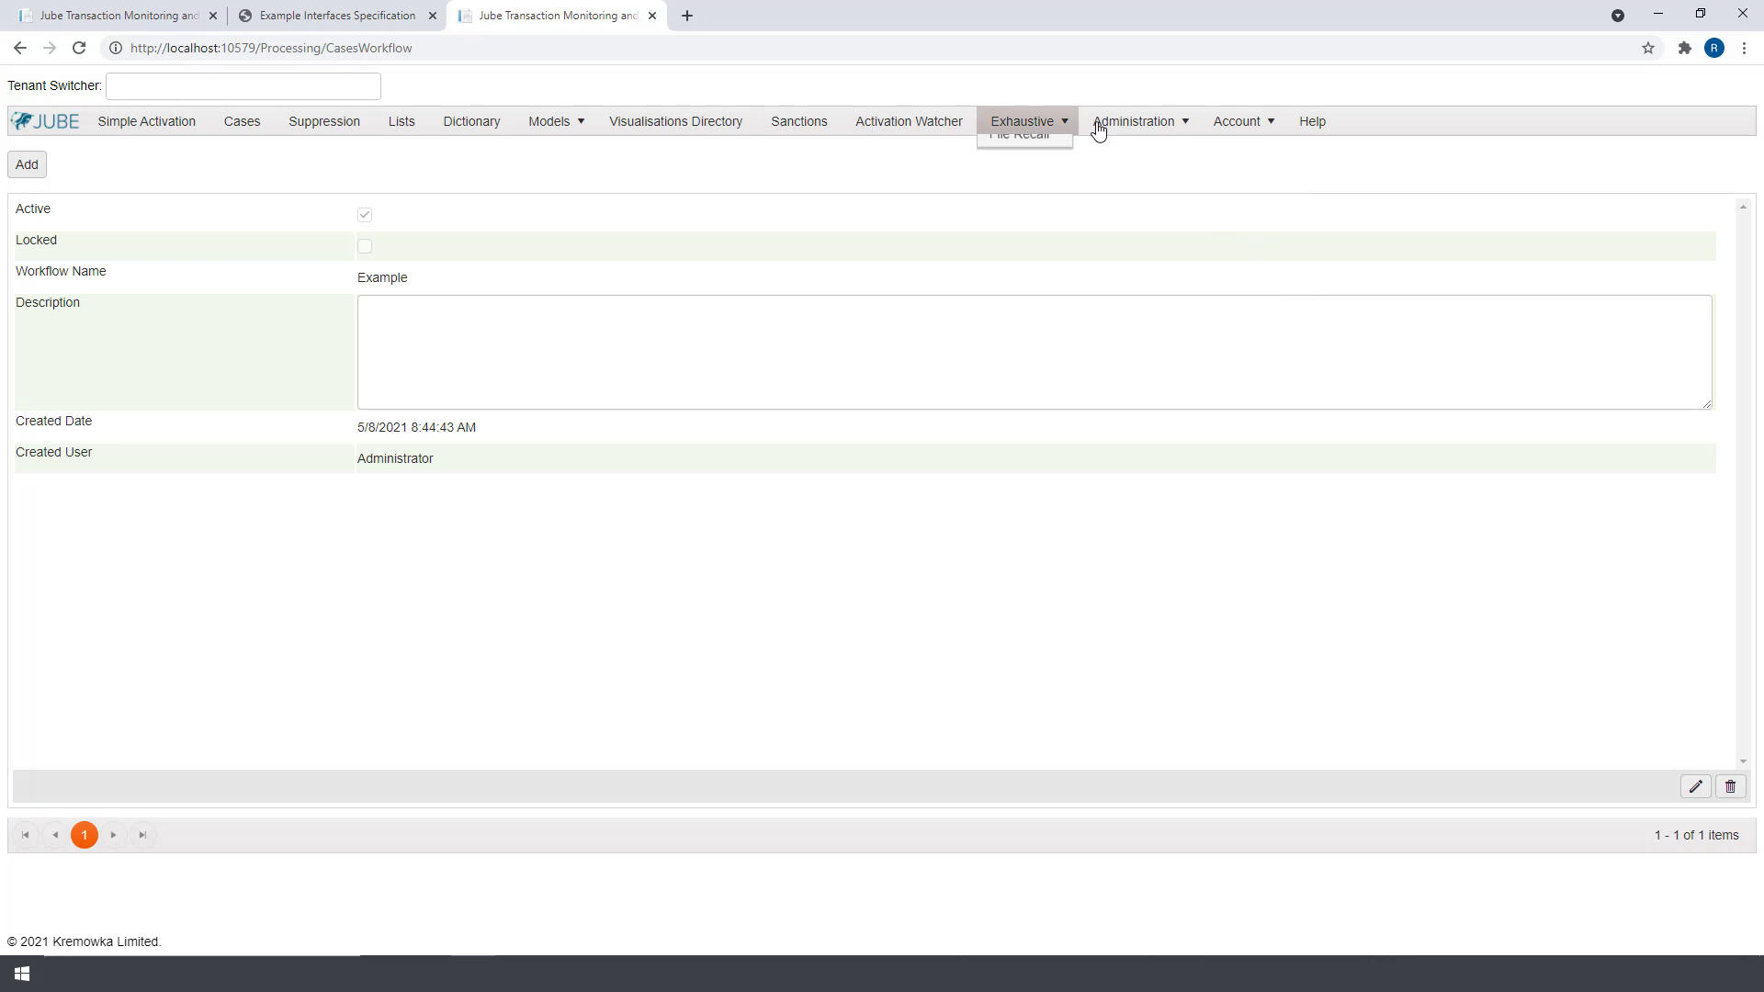
mouse_move(1099, 129)
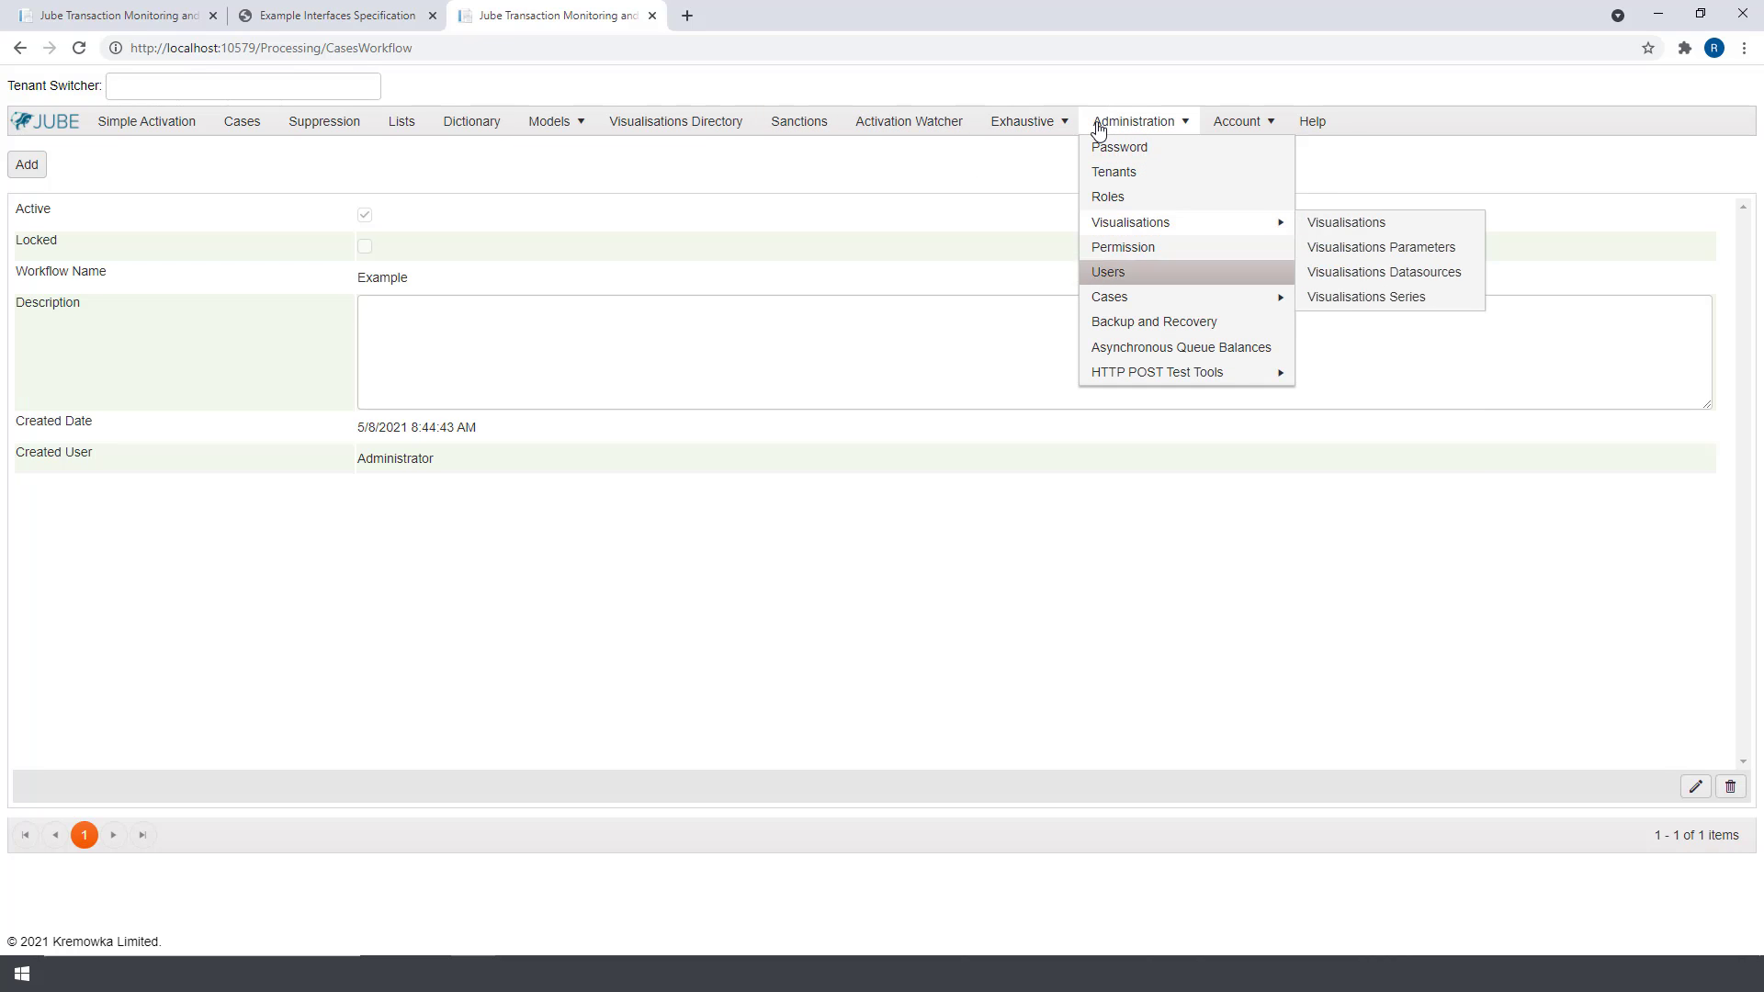
click(1381, 329)
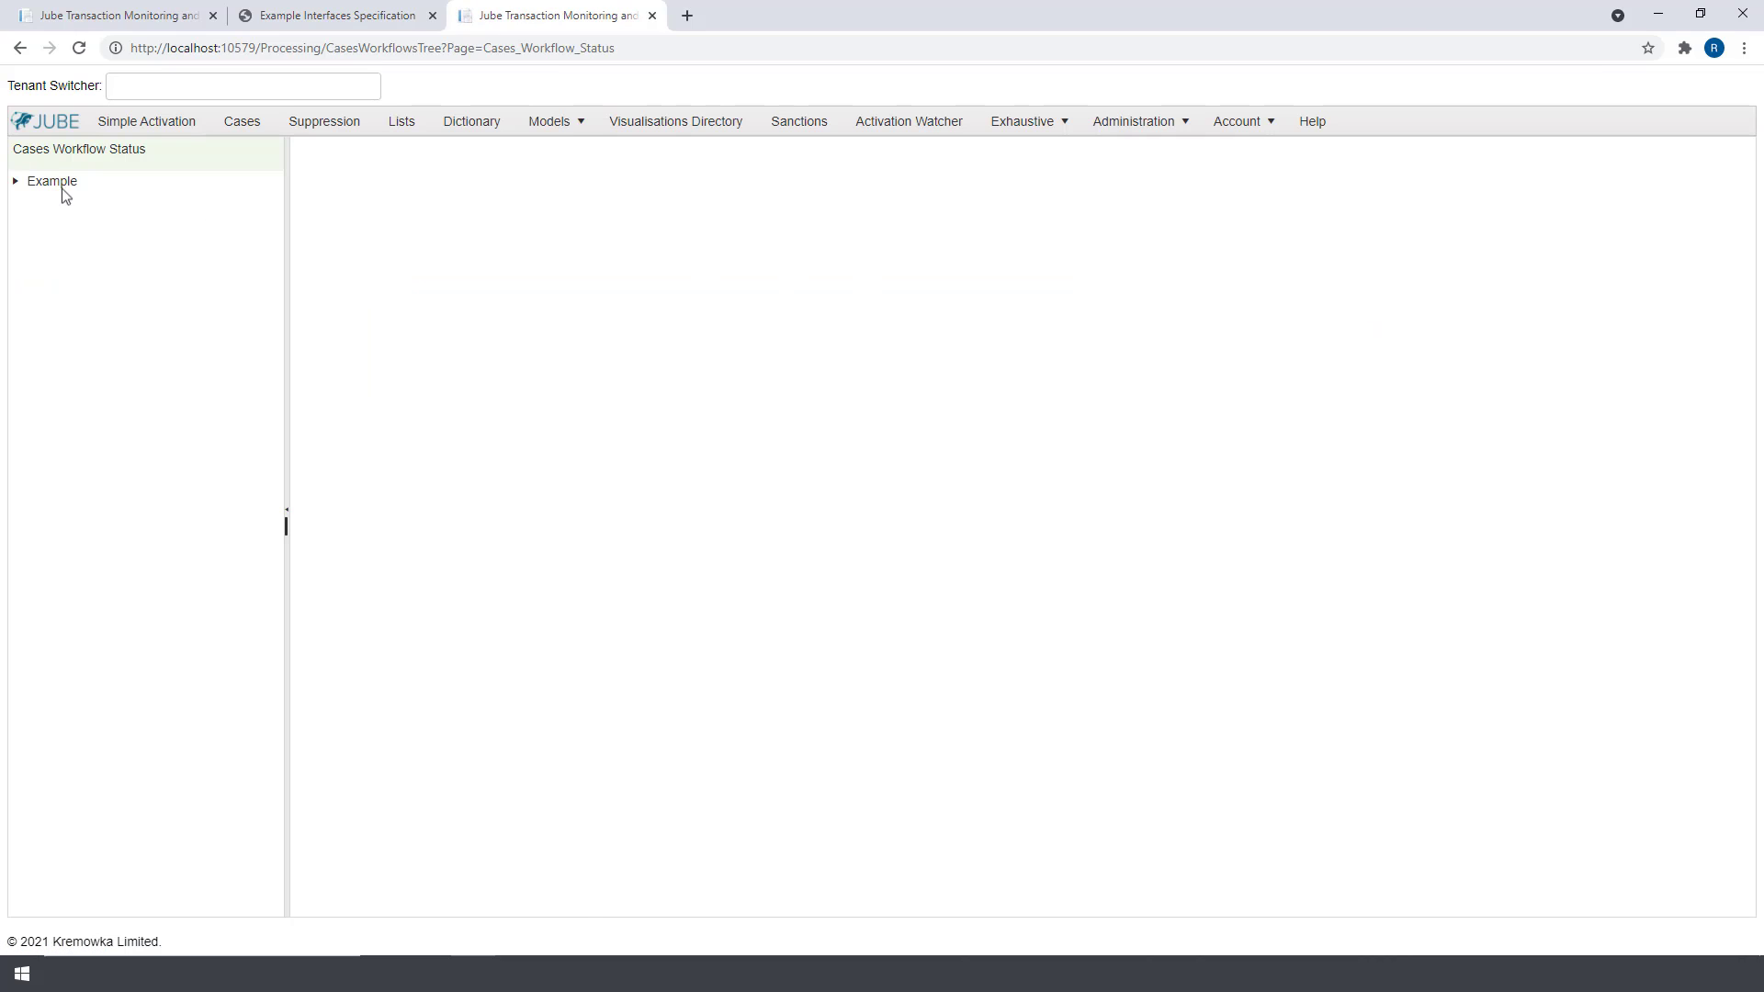
click(16, 182)
click(57, 203)
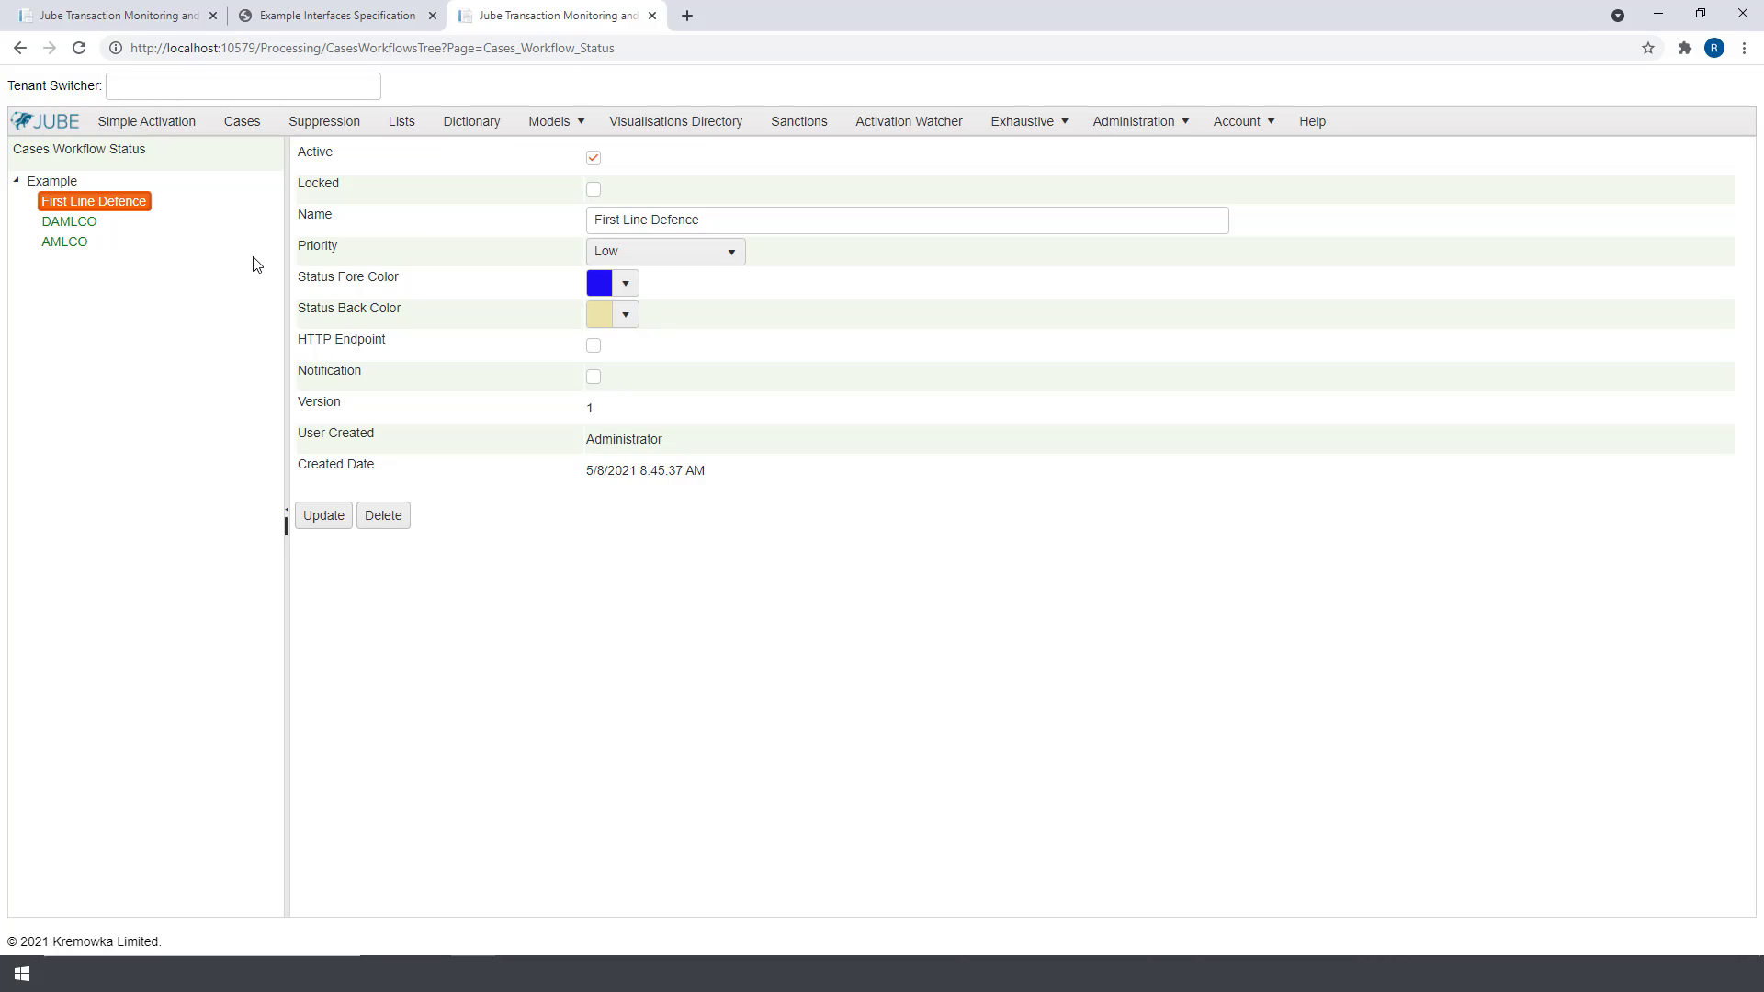
Step: Examine the Example workflow's XPath definitions for FingerprintHash, TxnID and ResponseCode
mouse_move(1140, 121)
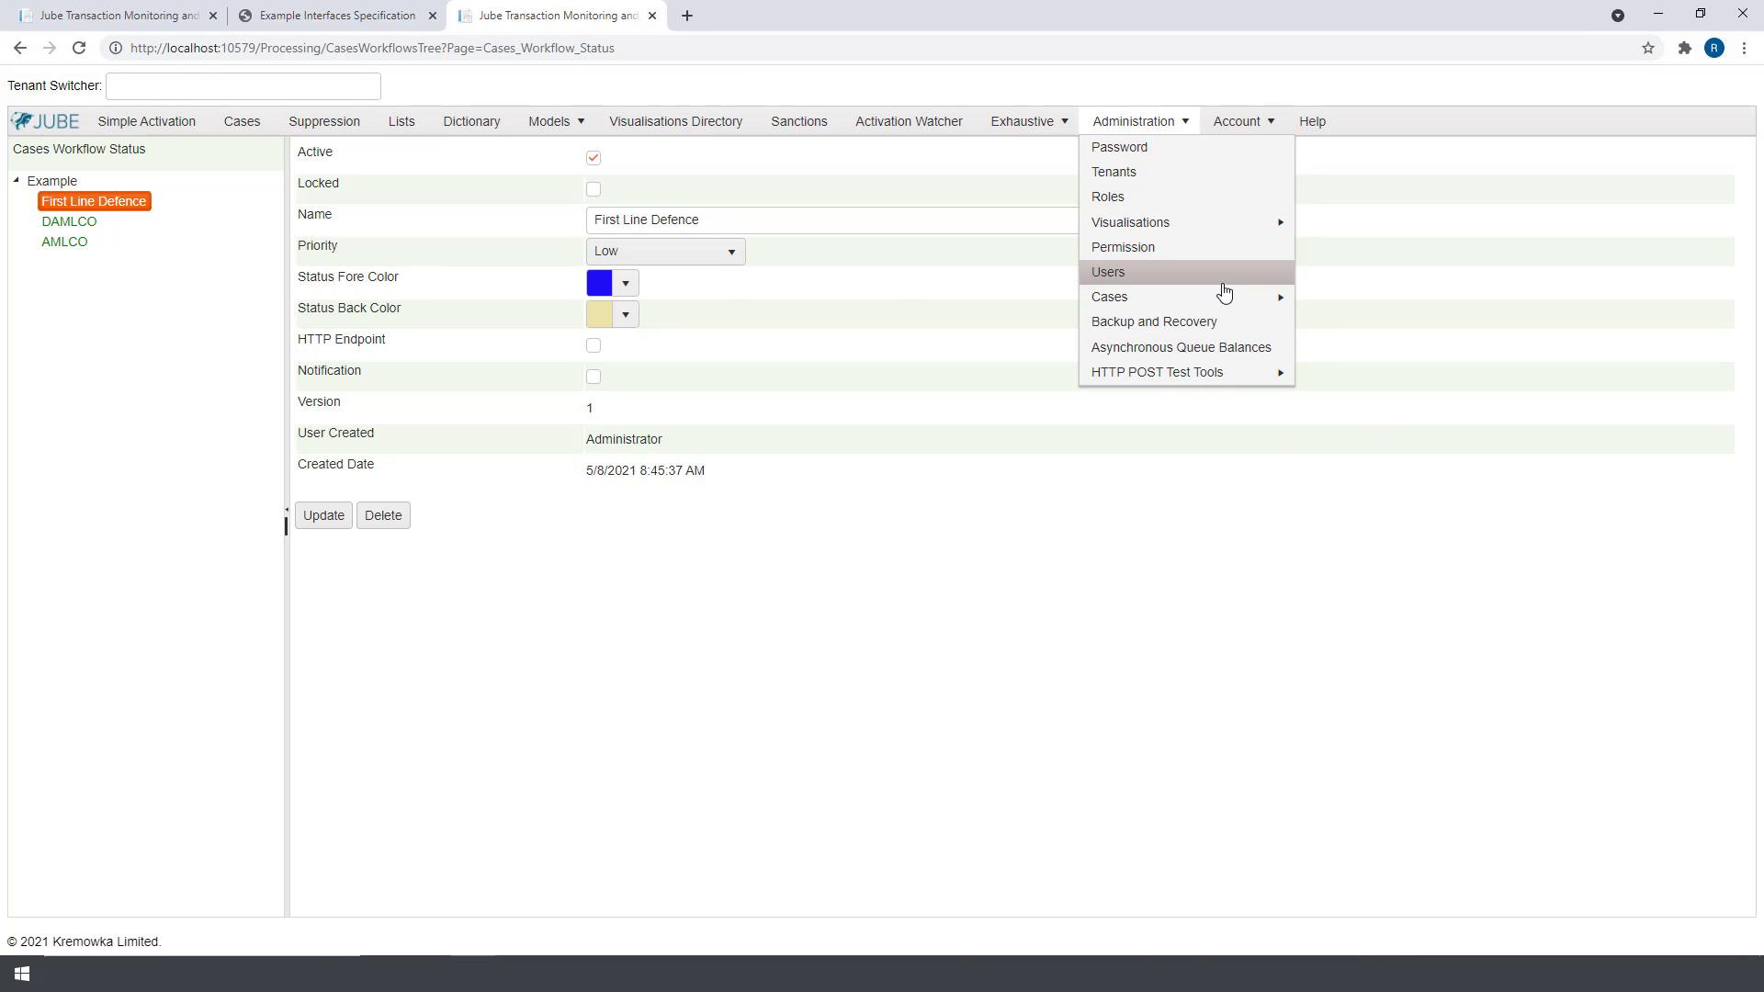
mouse_move(1223, 292)
click(1387, 355)
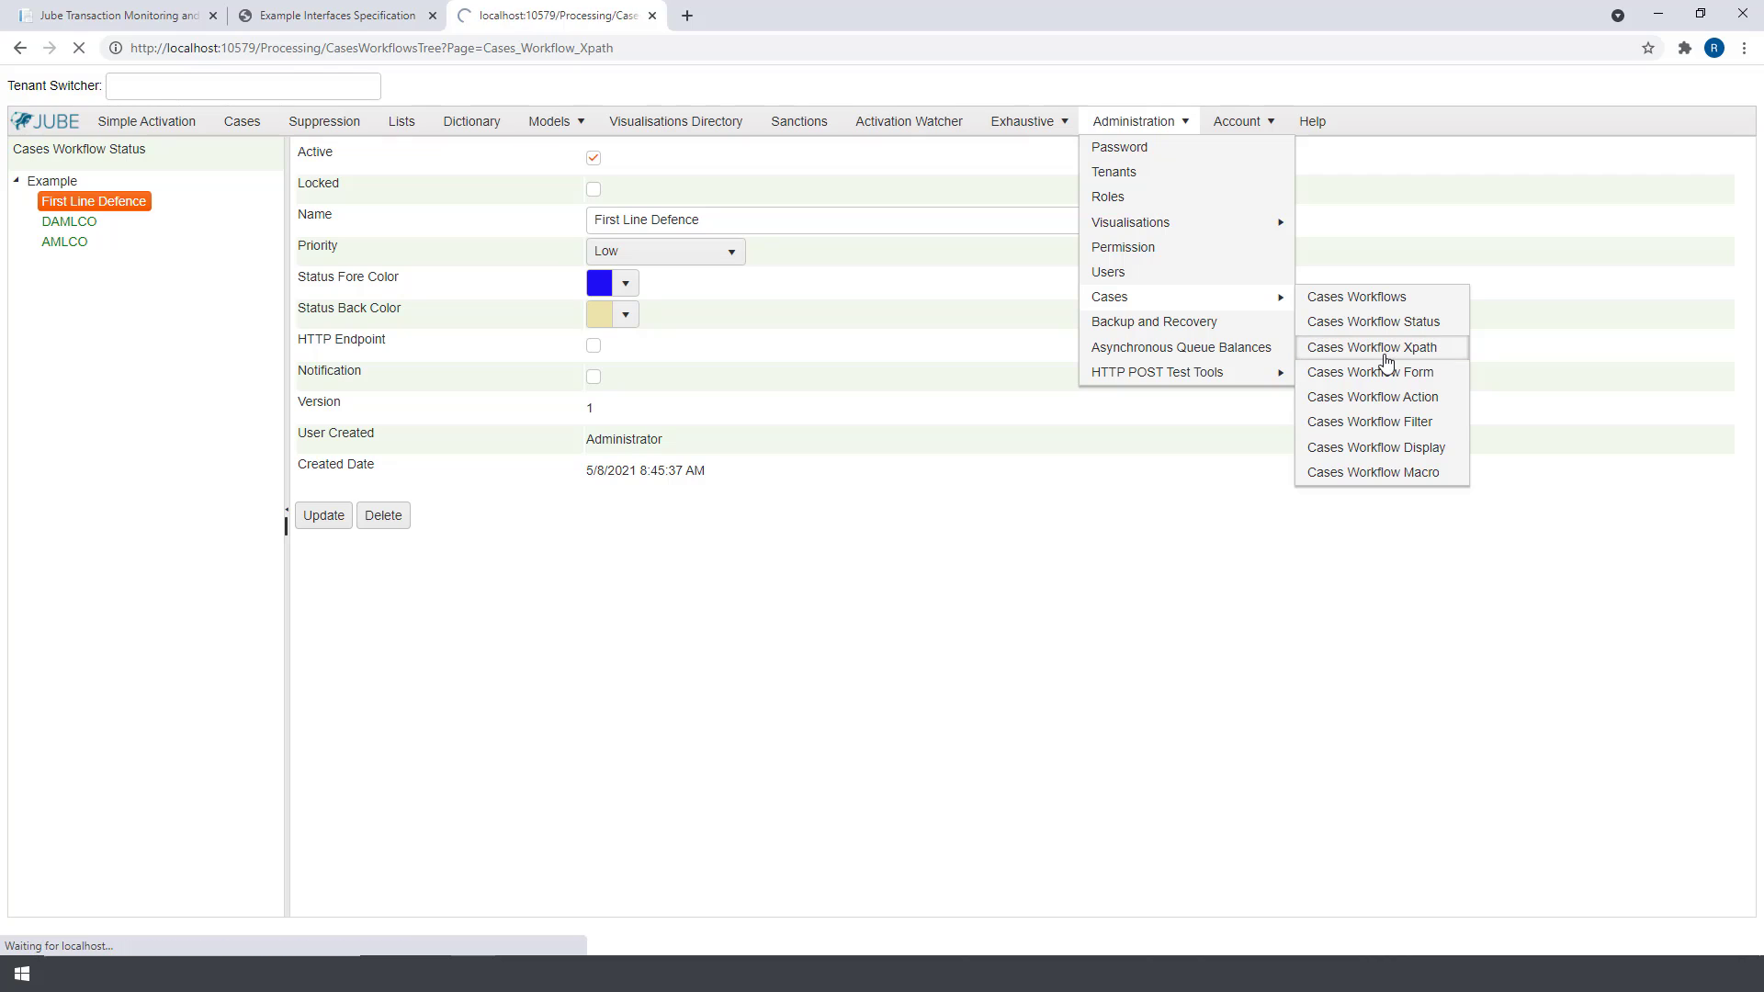
click(16, 181)
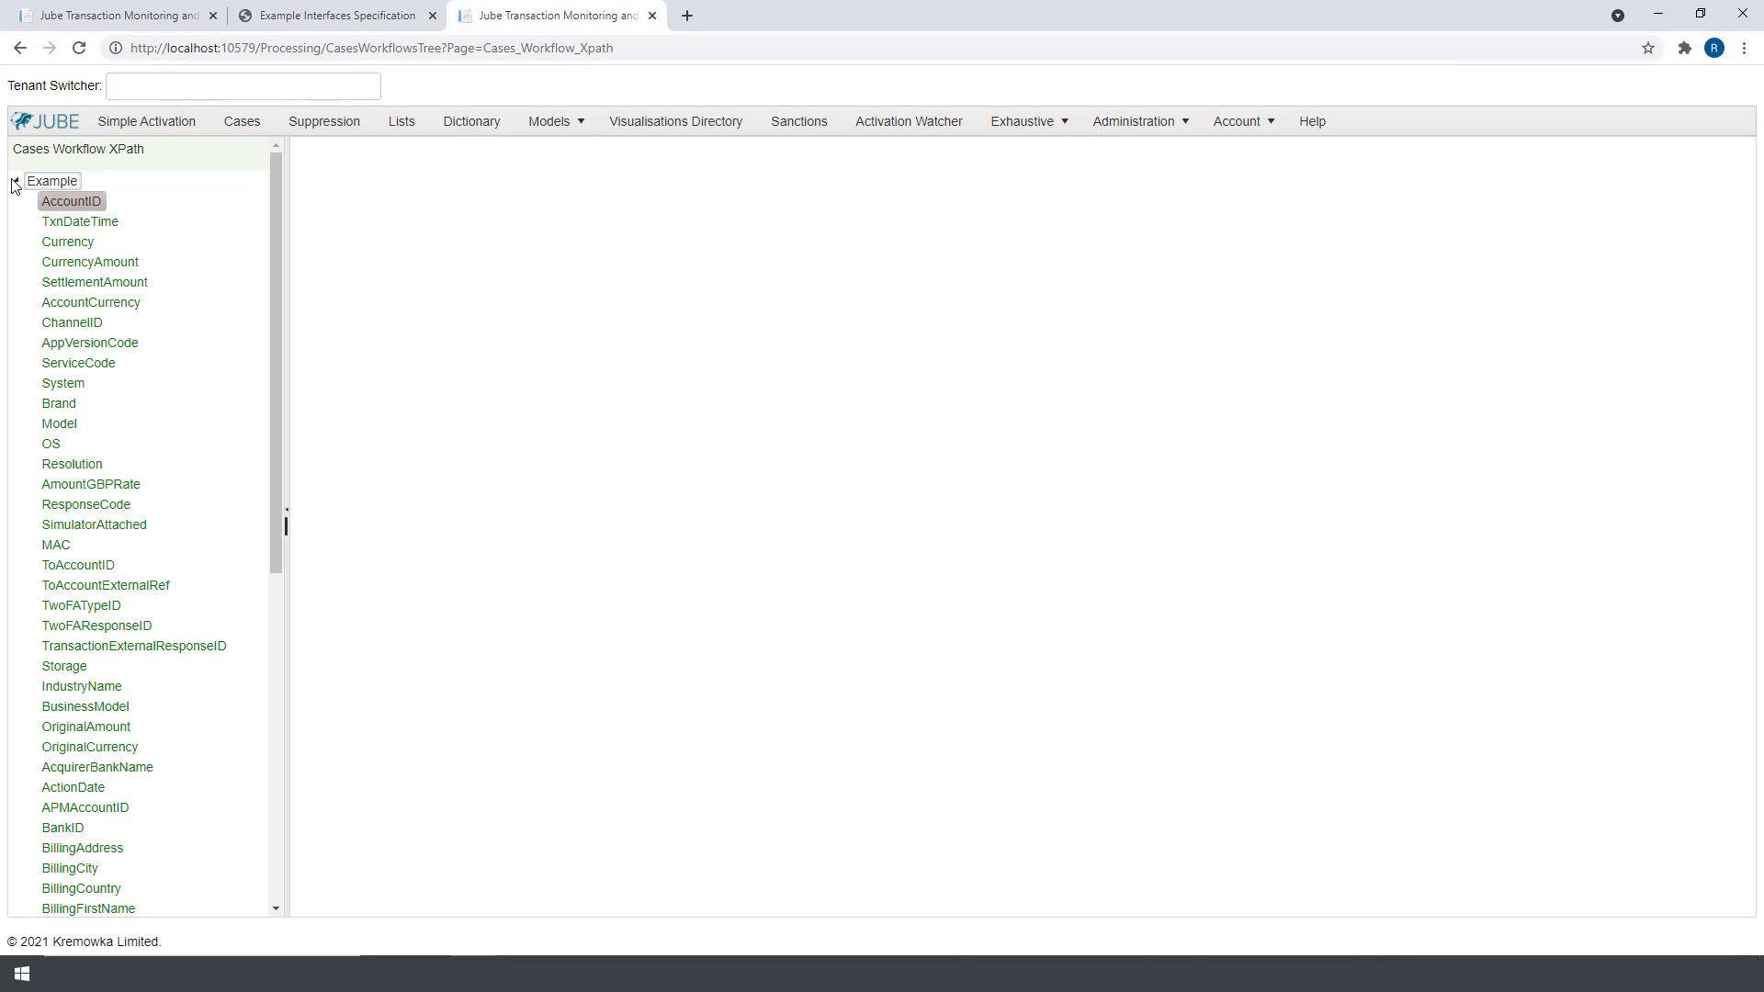
drag(275, 383, 243, 782)
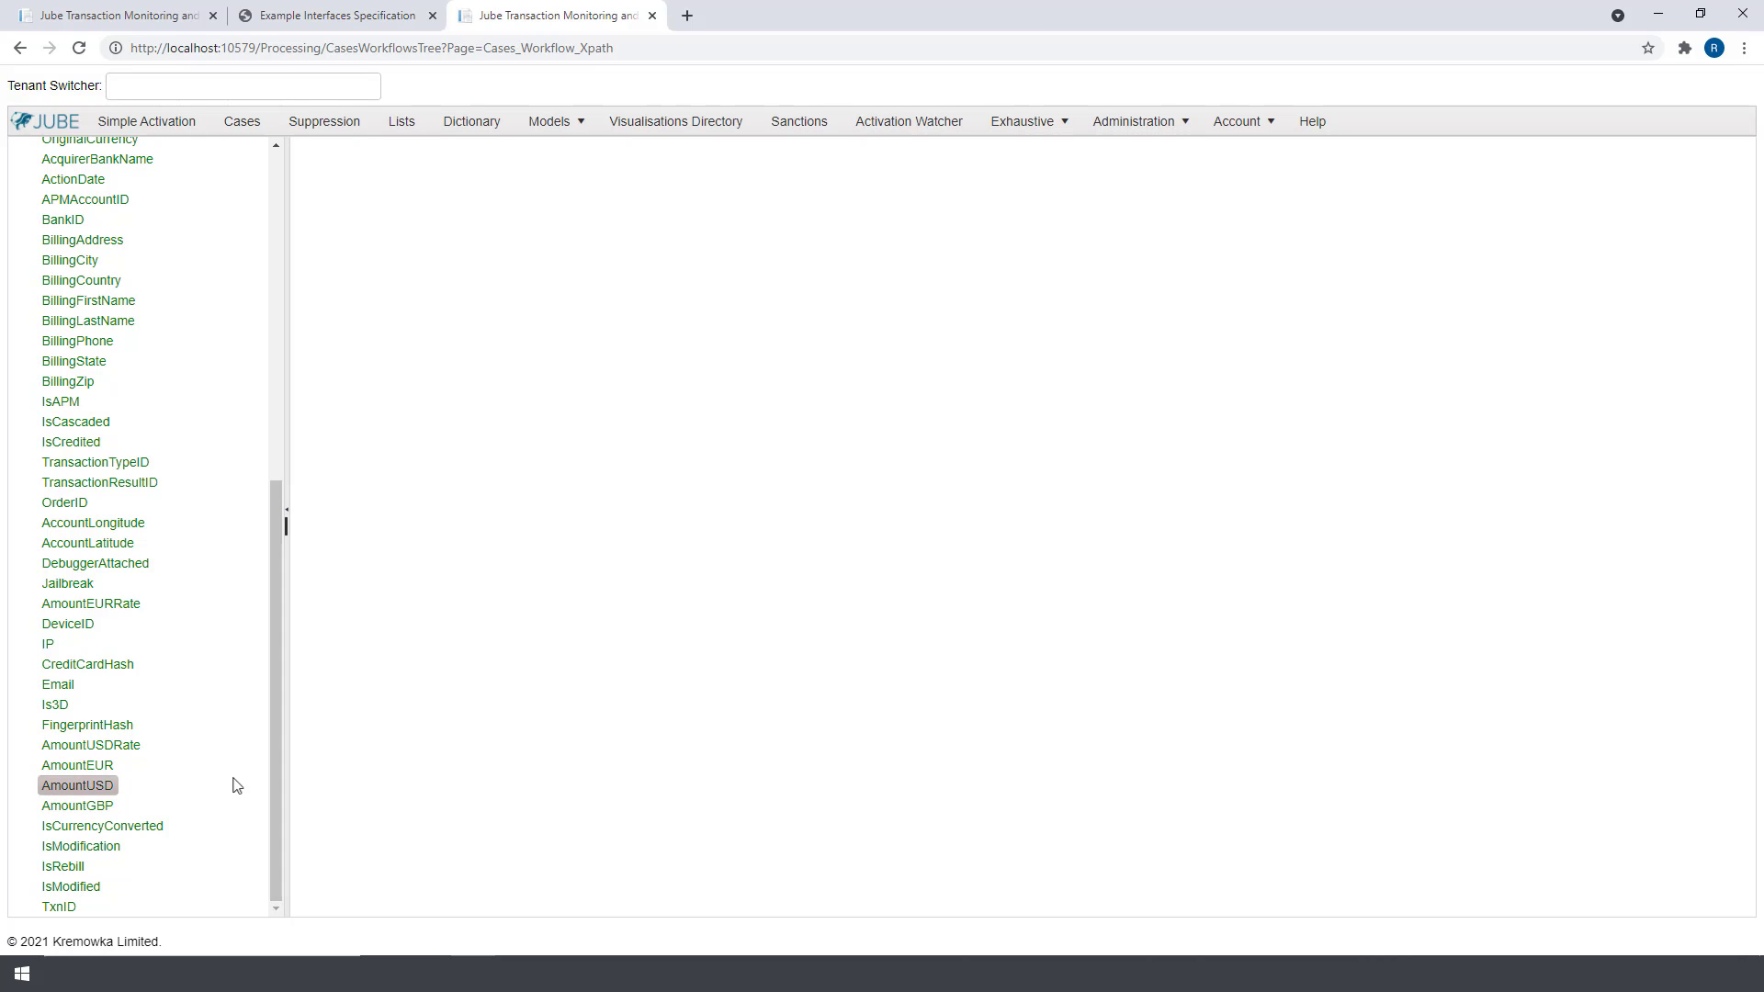
click(65, 728)
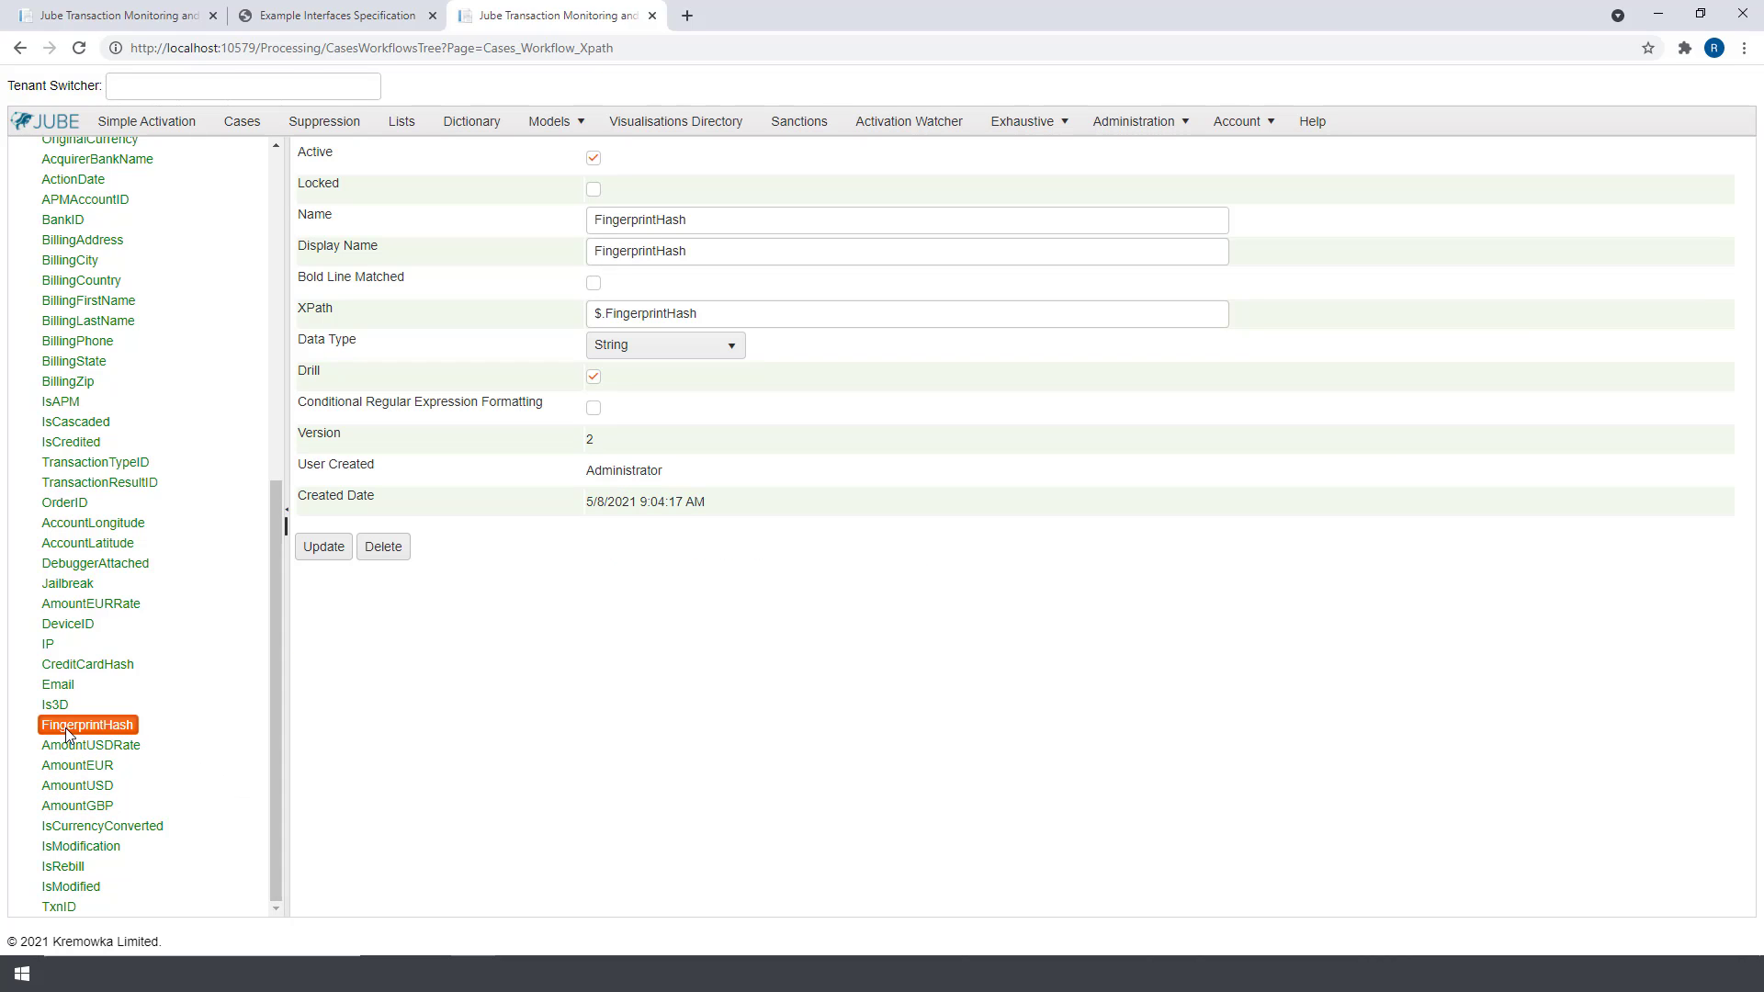
click(59, 907)
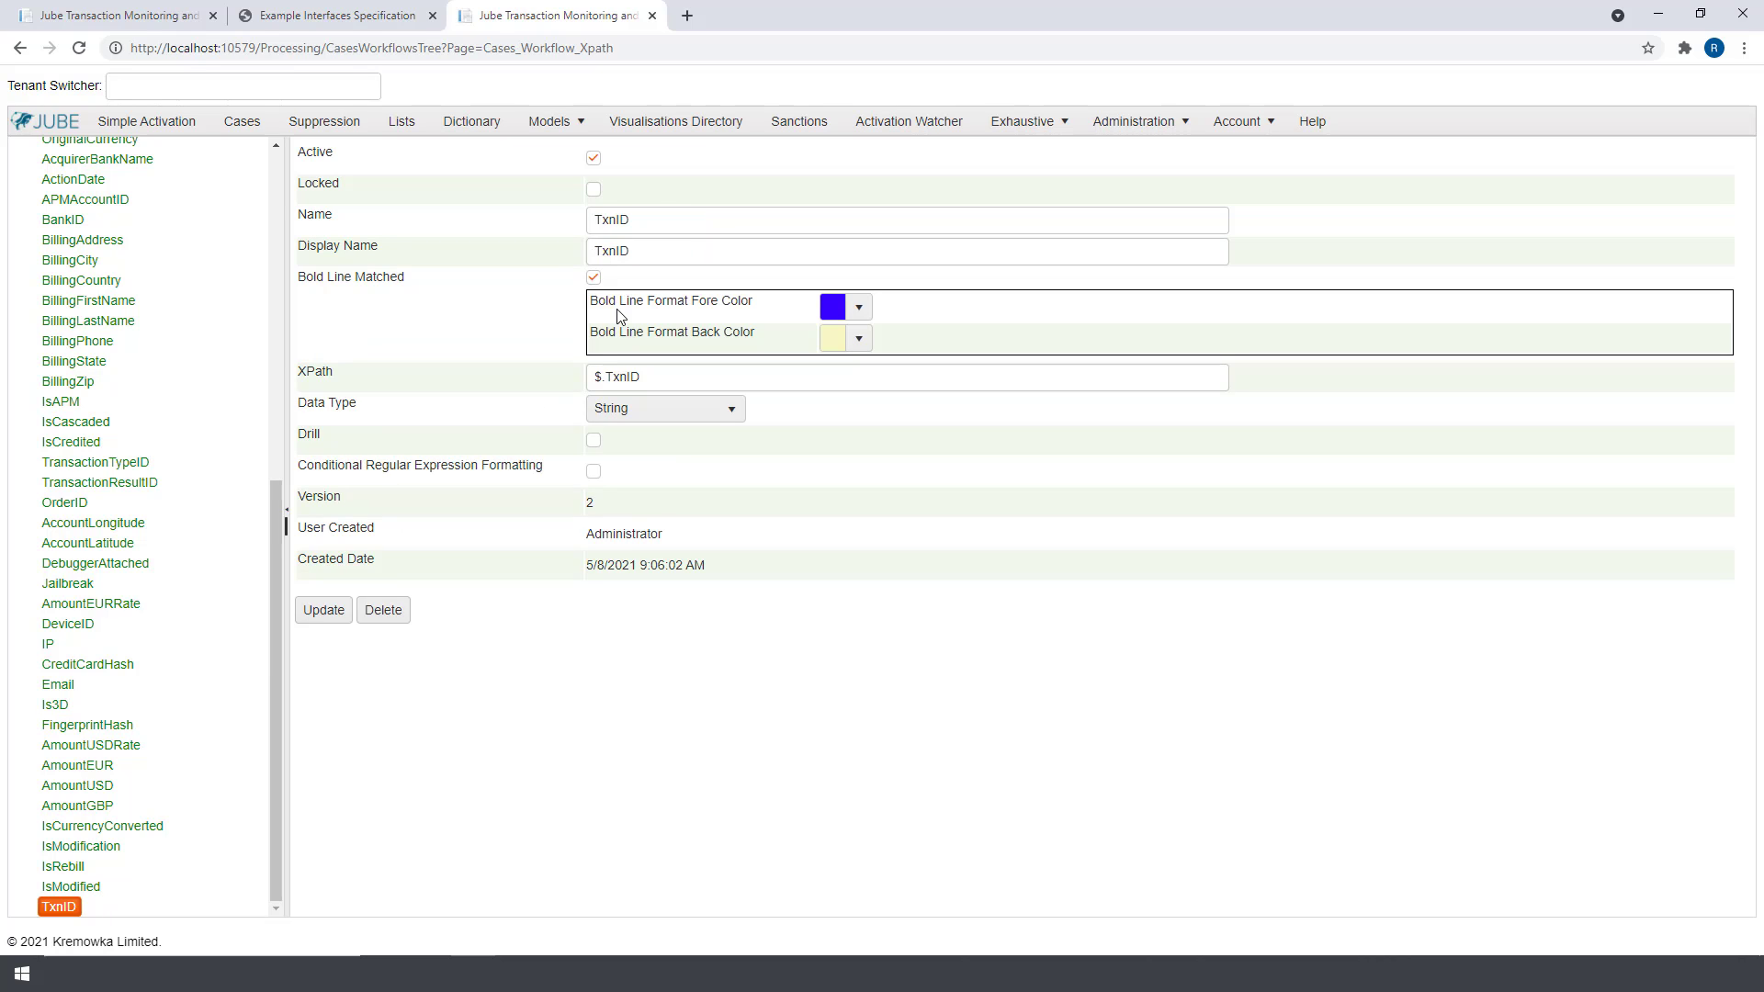
scroll(109, 253, up, 4)
key(ctrl+f)
click(108, 249)
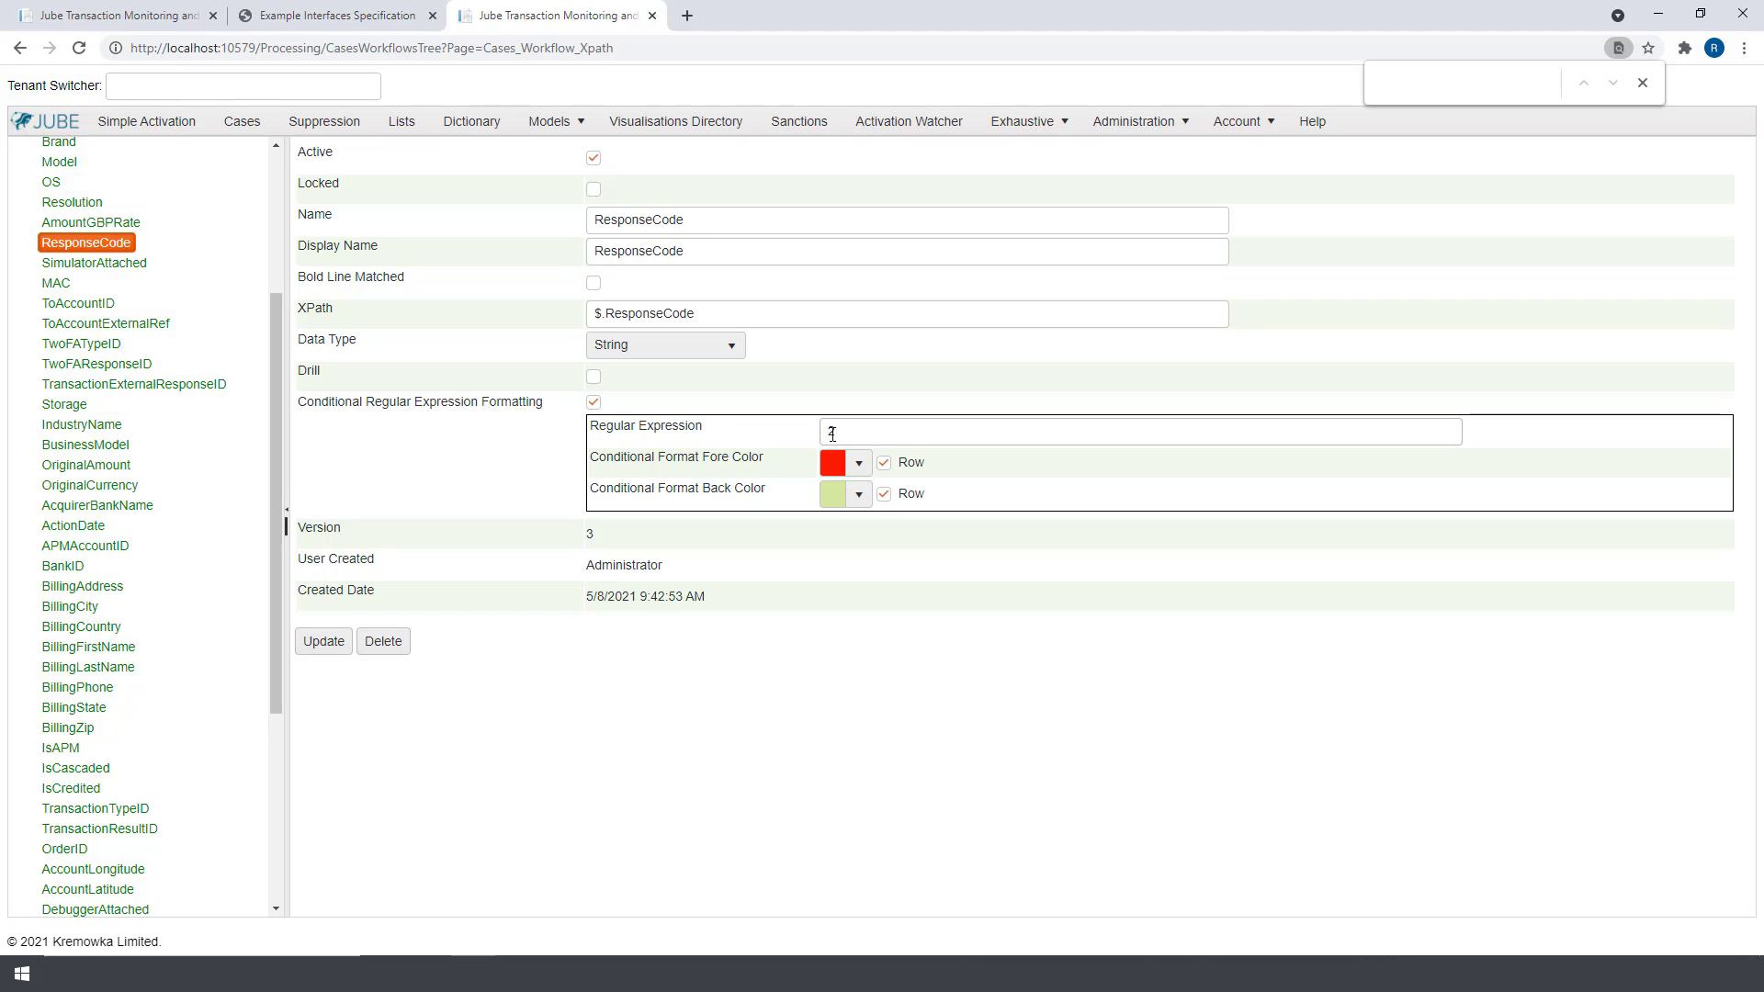
Step: Open the Block Account form definition in the Cases Workflow Form settings of the Example workflow
mouse_move(1139, 121)
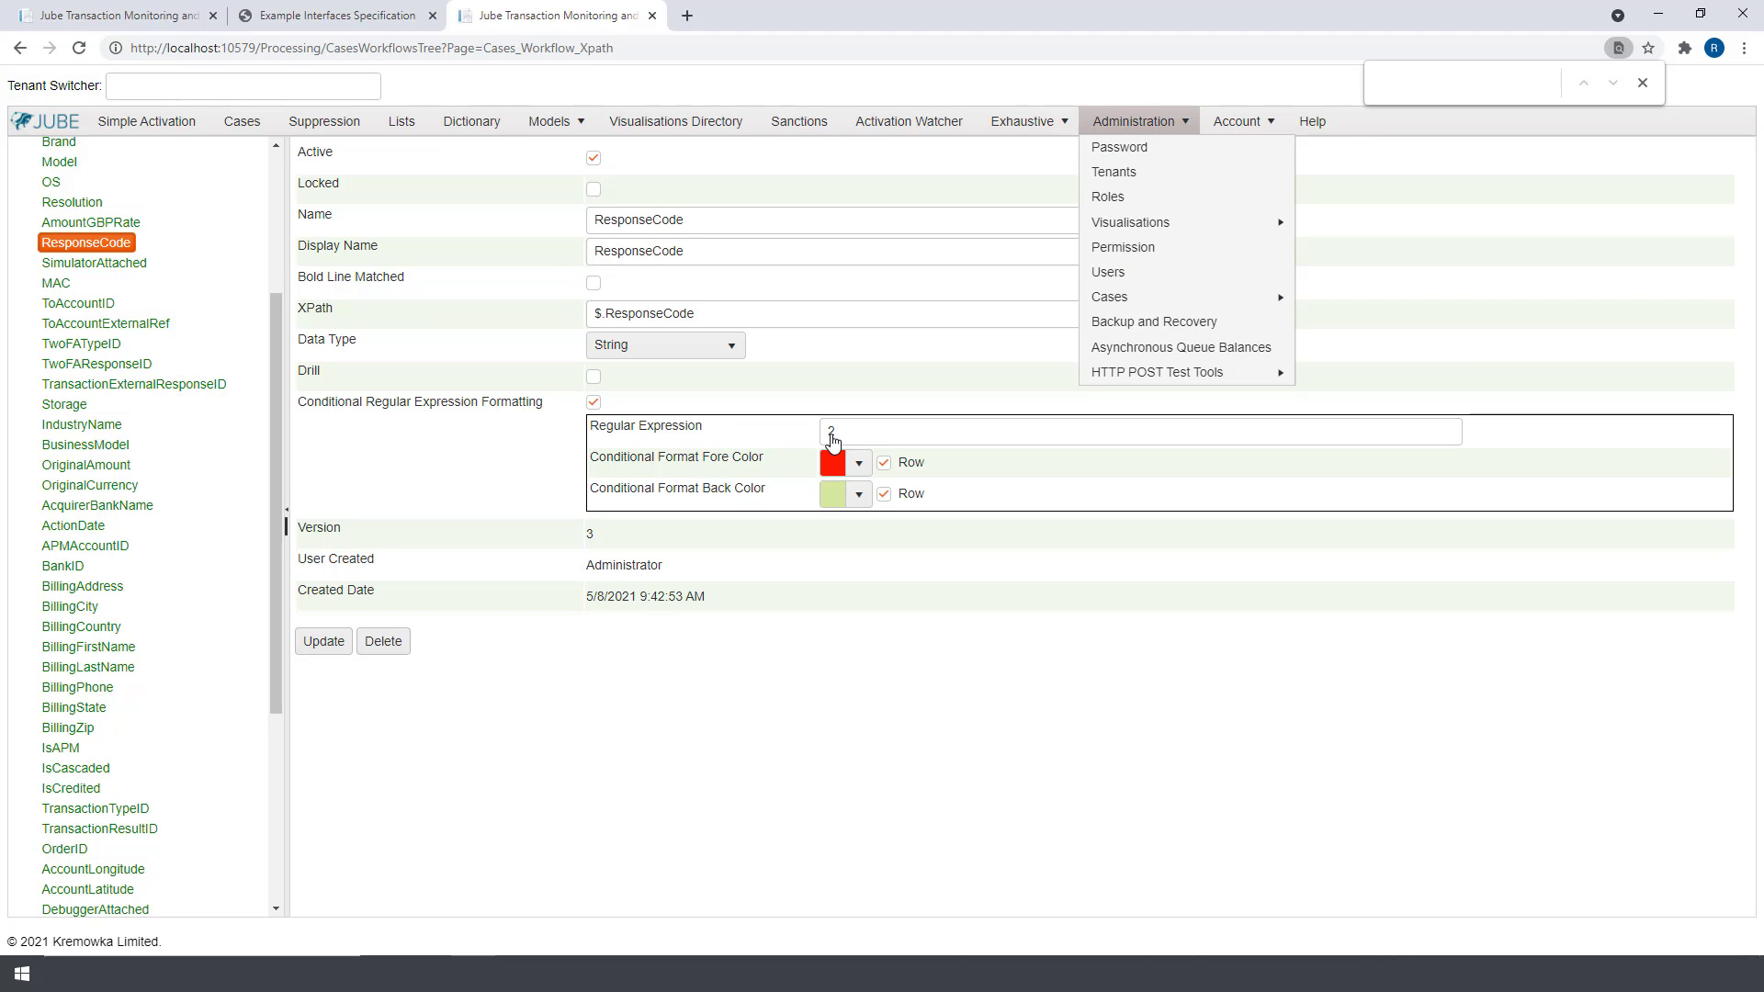
mouse_move(1112, 297)
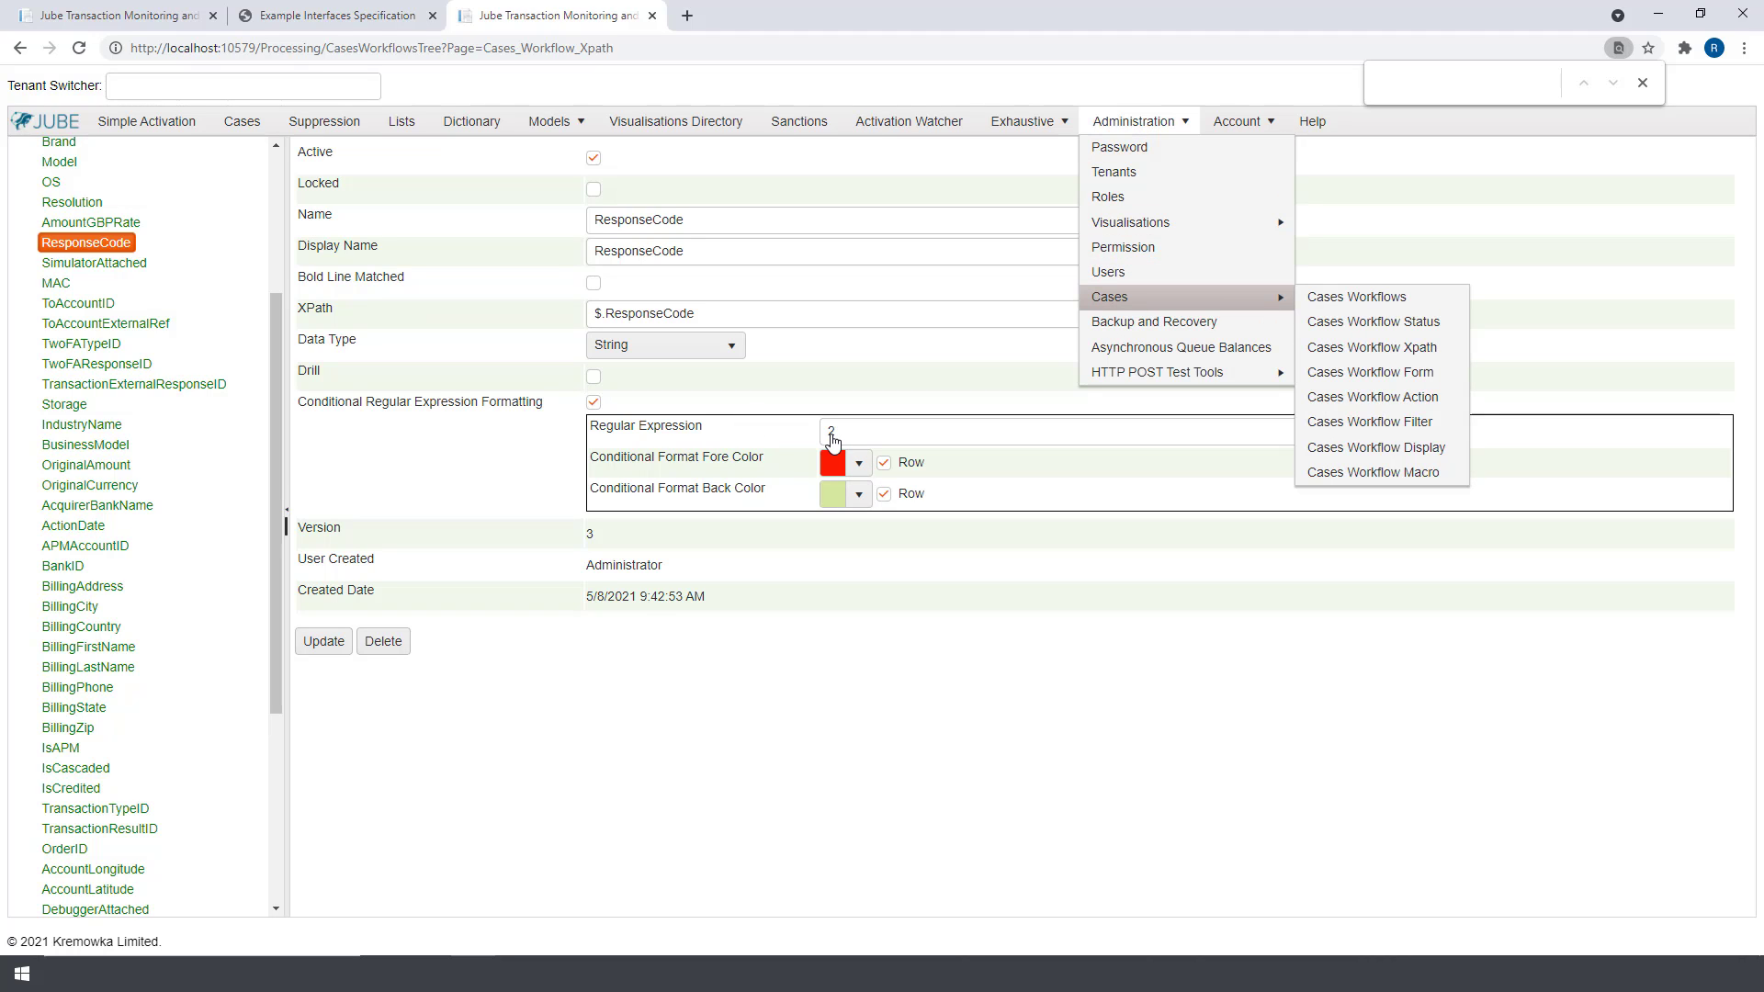
click(1363, 376)
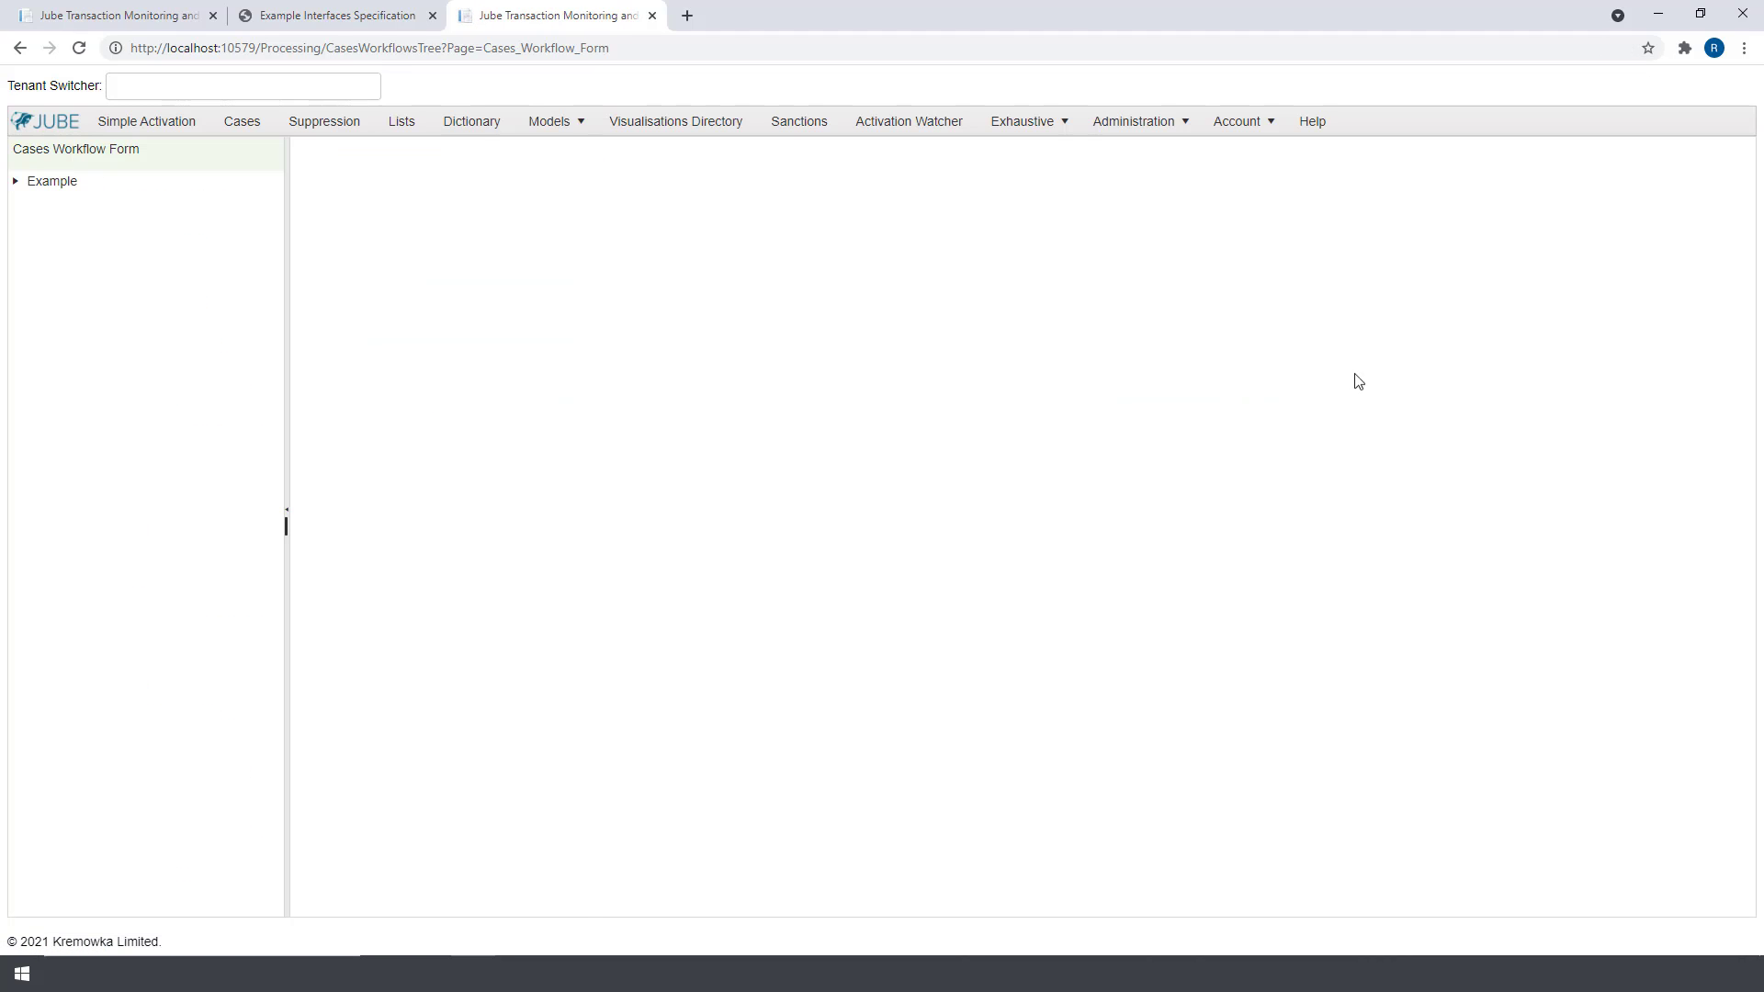
click(15, 181)
click(63, 206)
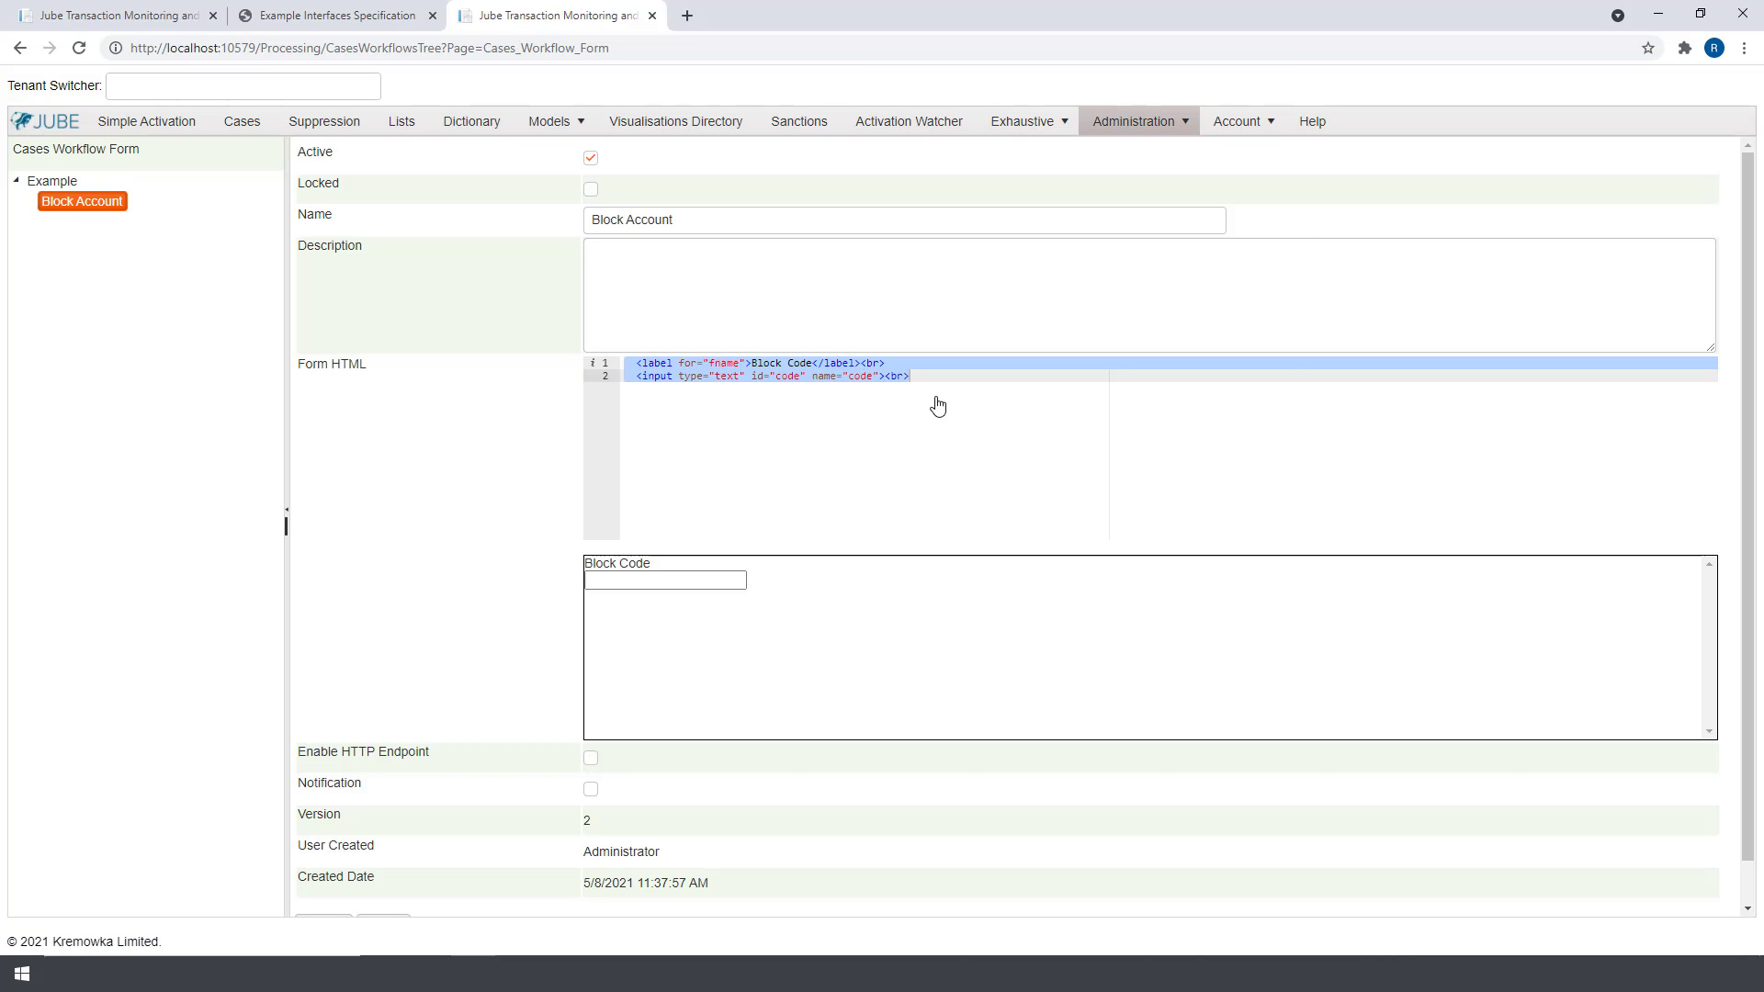
Step: Open the Called Customer action definition in the Cases Workflow Action settings of the Example workflow
mouse_move(1140, 121)
mouse_move(1148, 297)
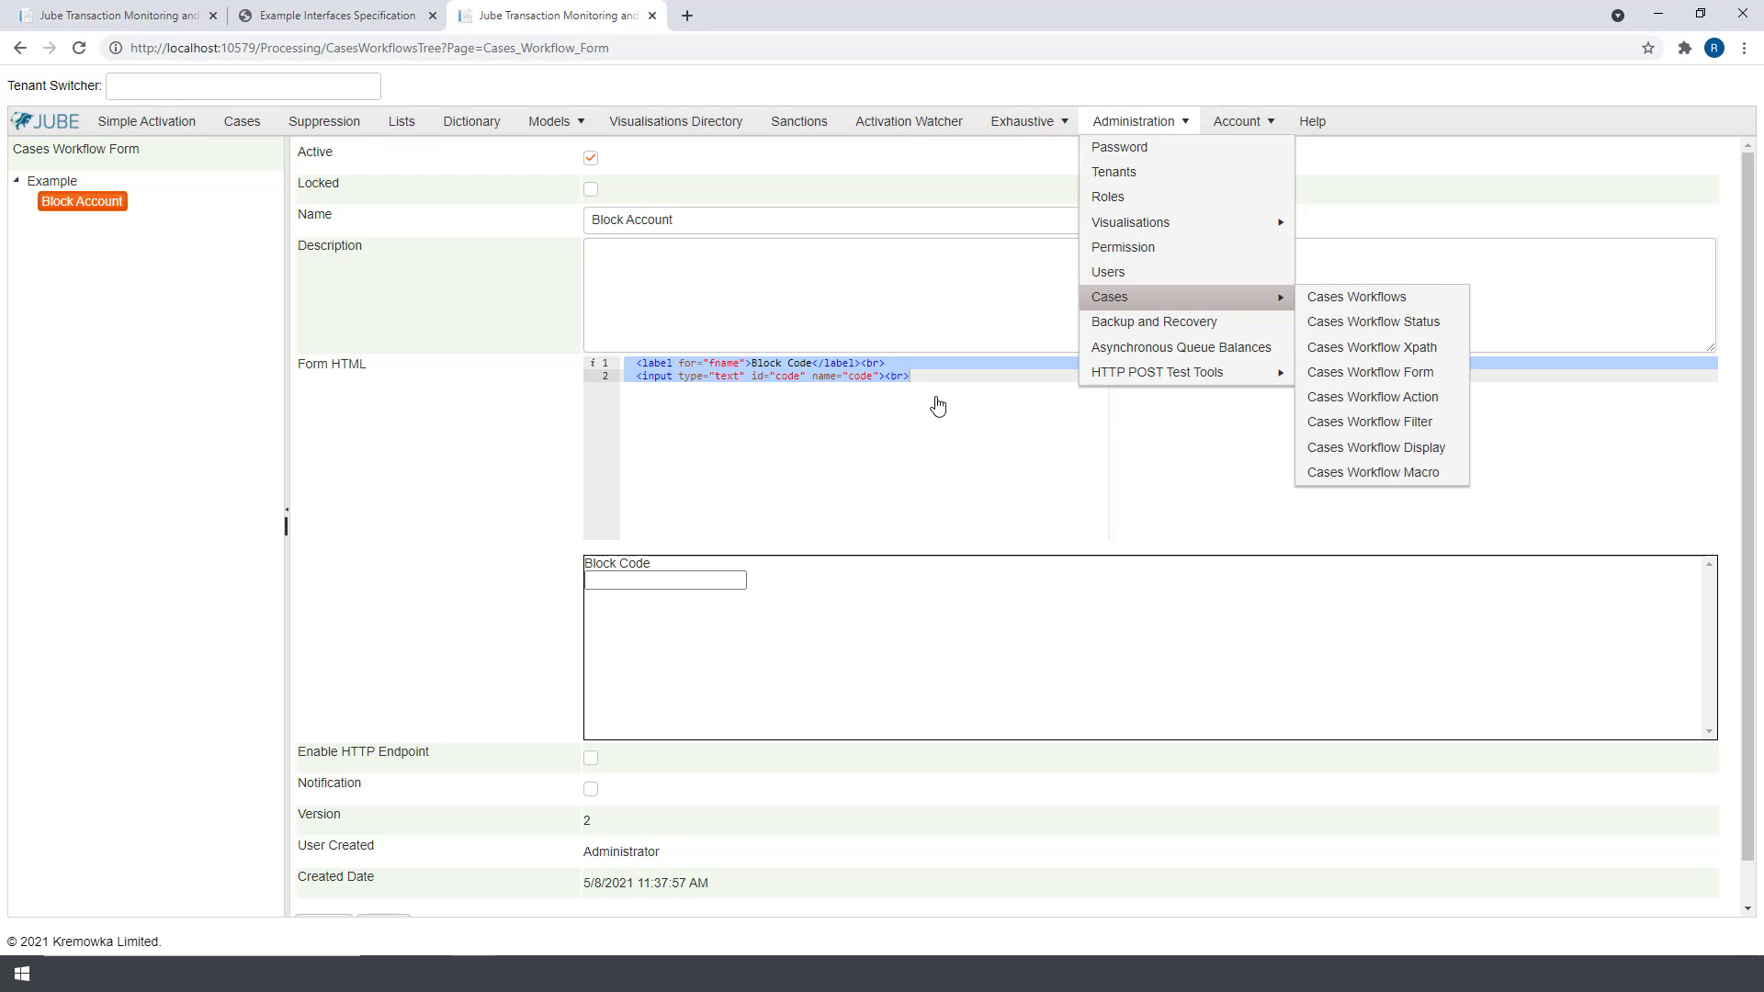
click(1357, 397)
click(15, 183)
click(74, 202)
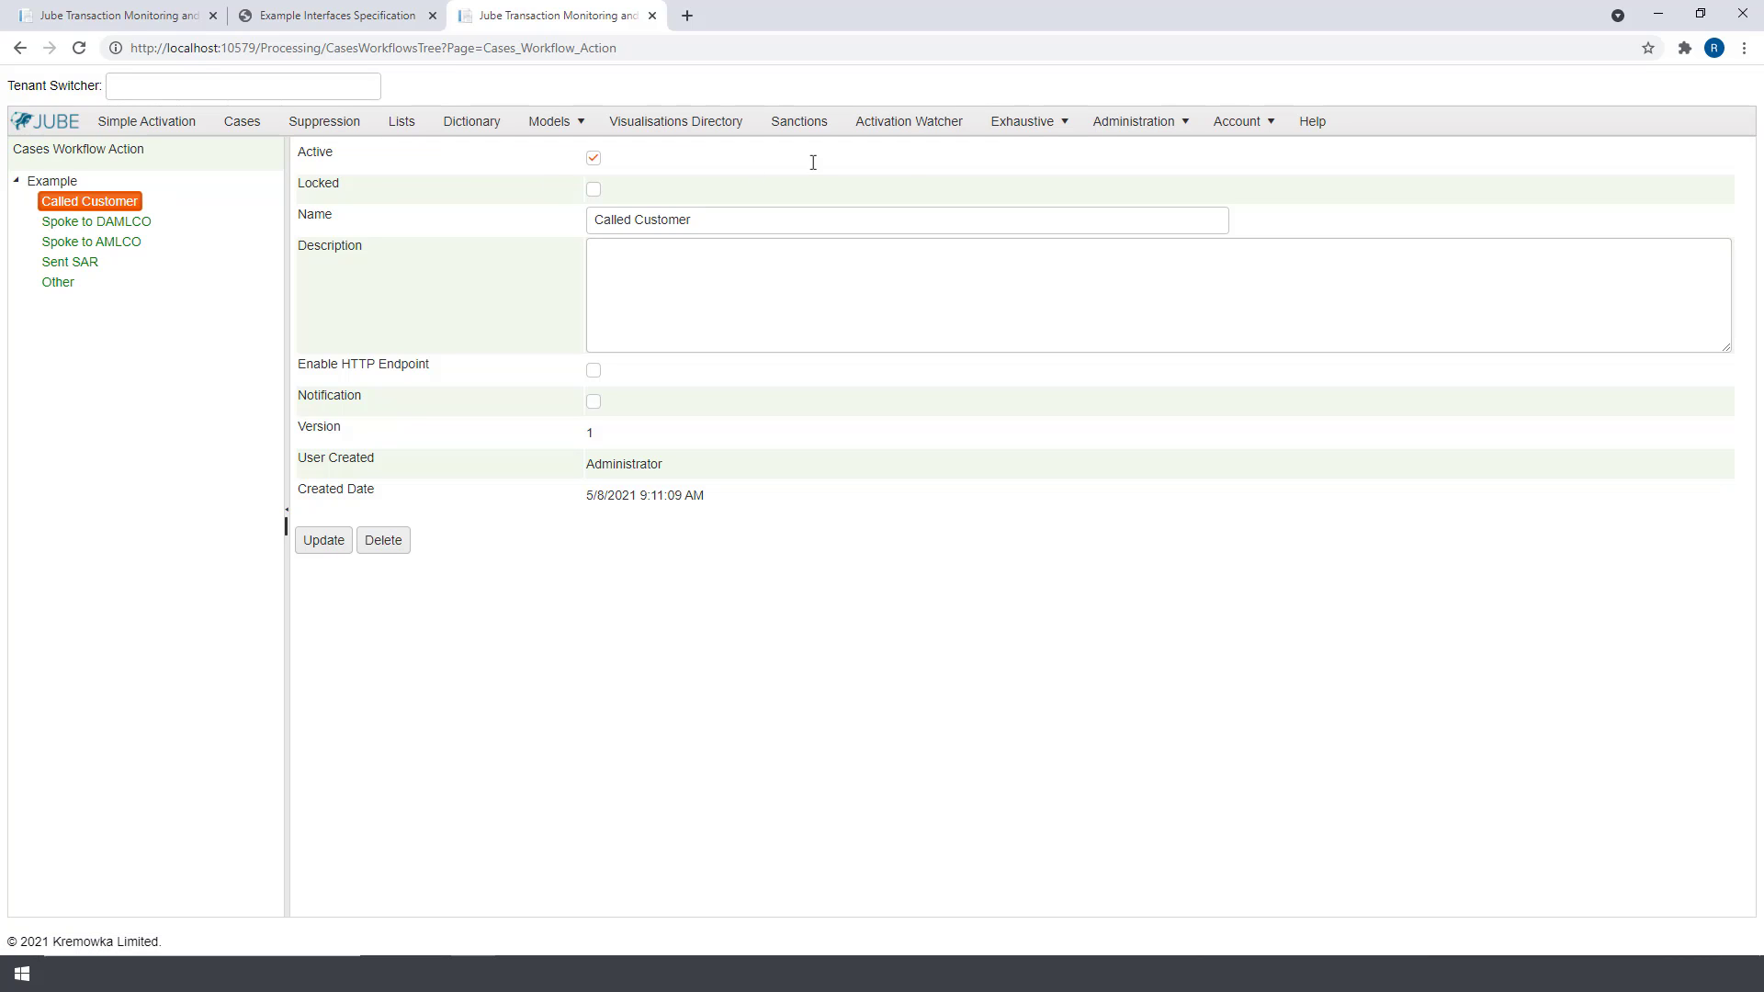
Step: Open the All Open Not Locked filter definition in the Example workflow's Cases Workflow Filter settings
mouse_move(1159, 137)
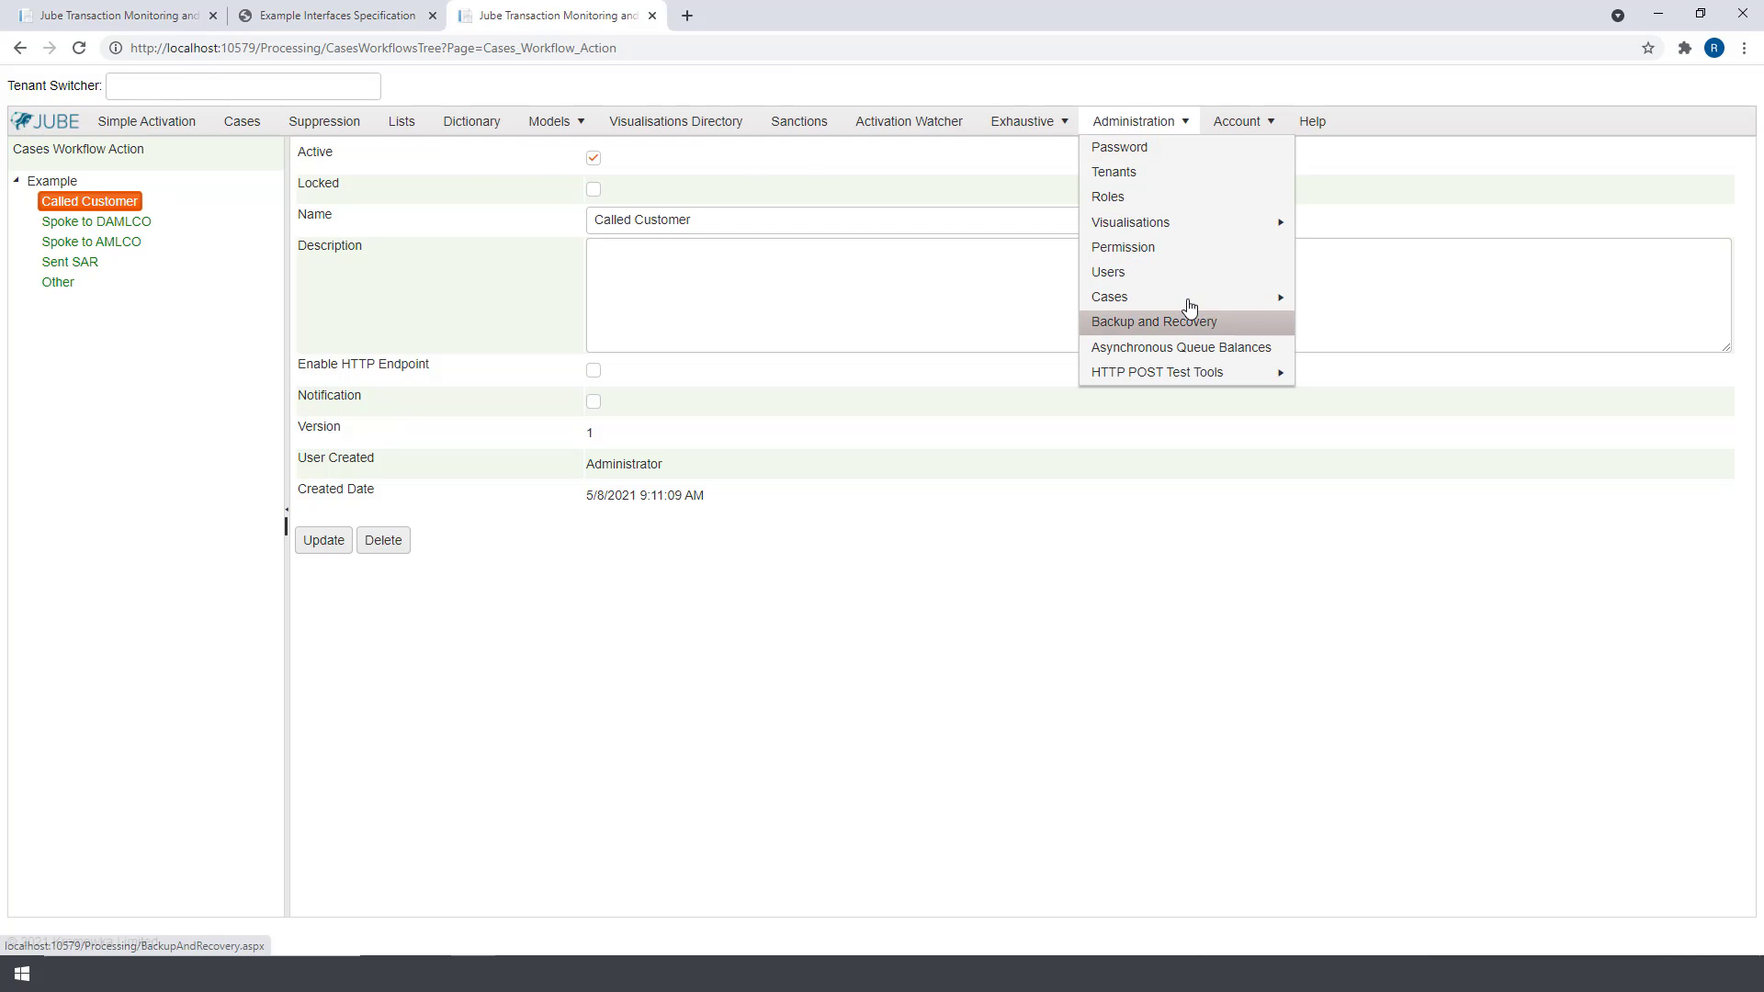
mouse_move(1189, 300)
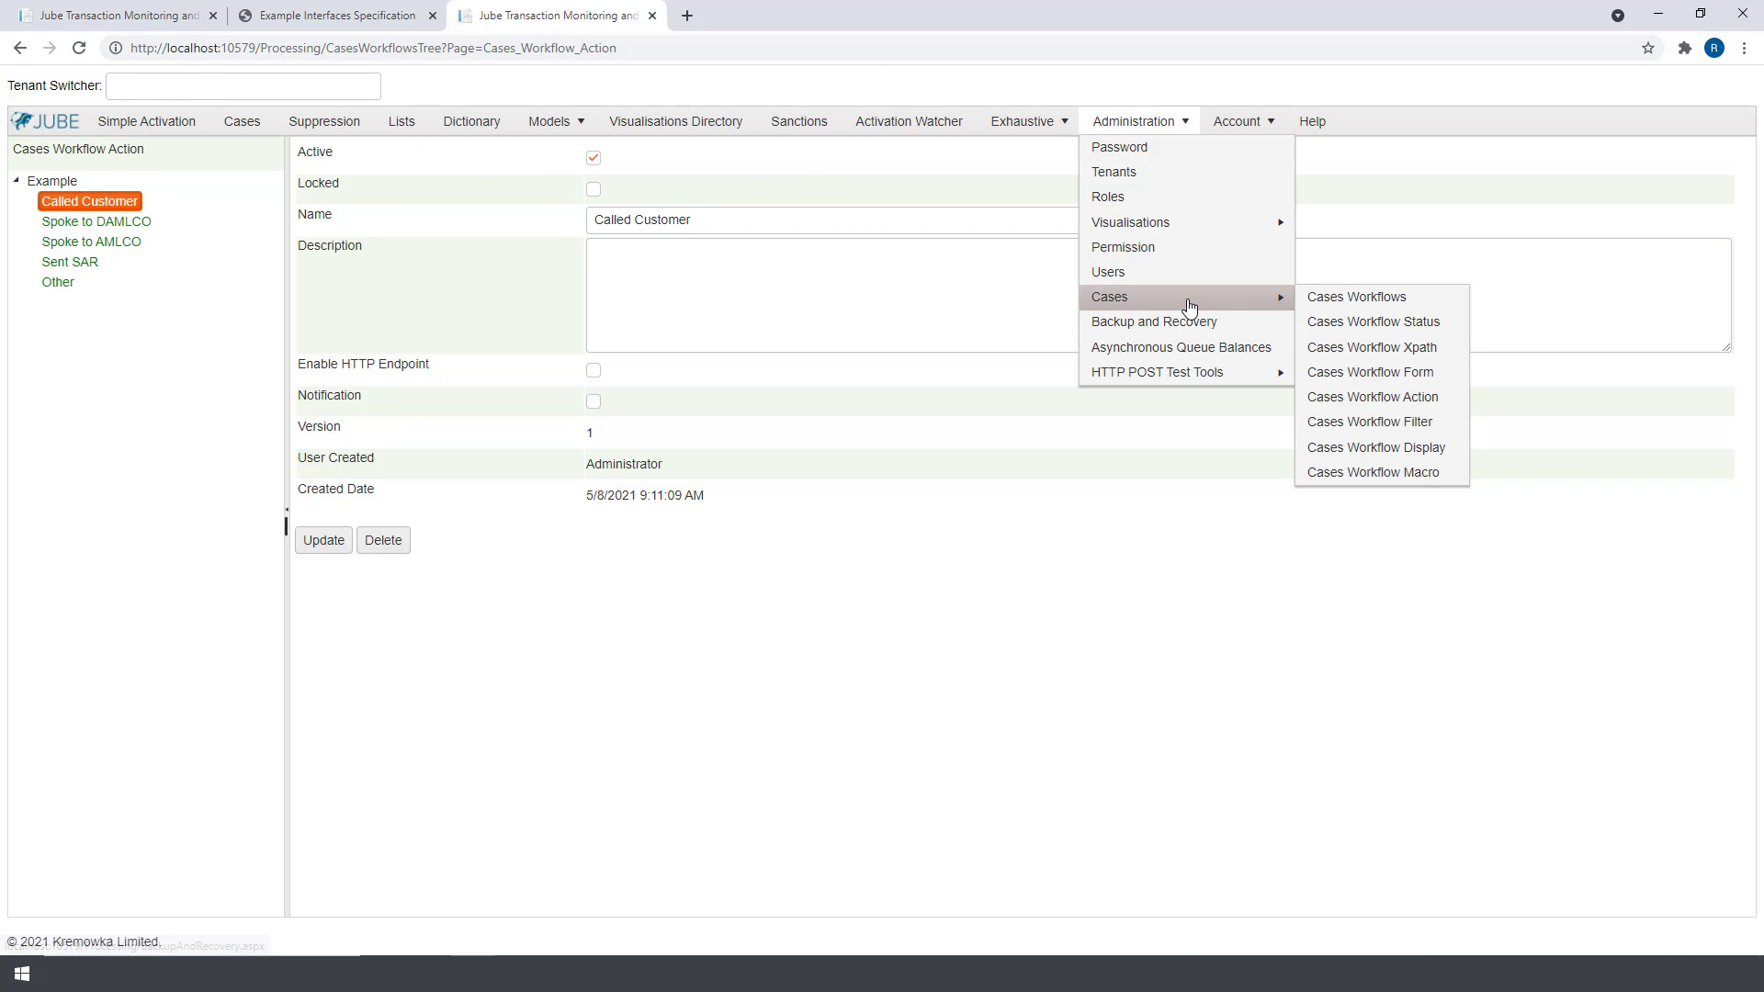
click(1369, 422)
click(16, 182)
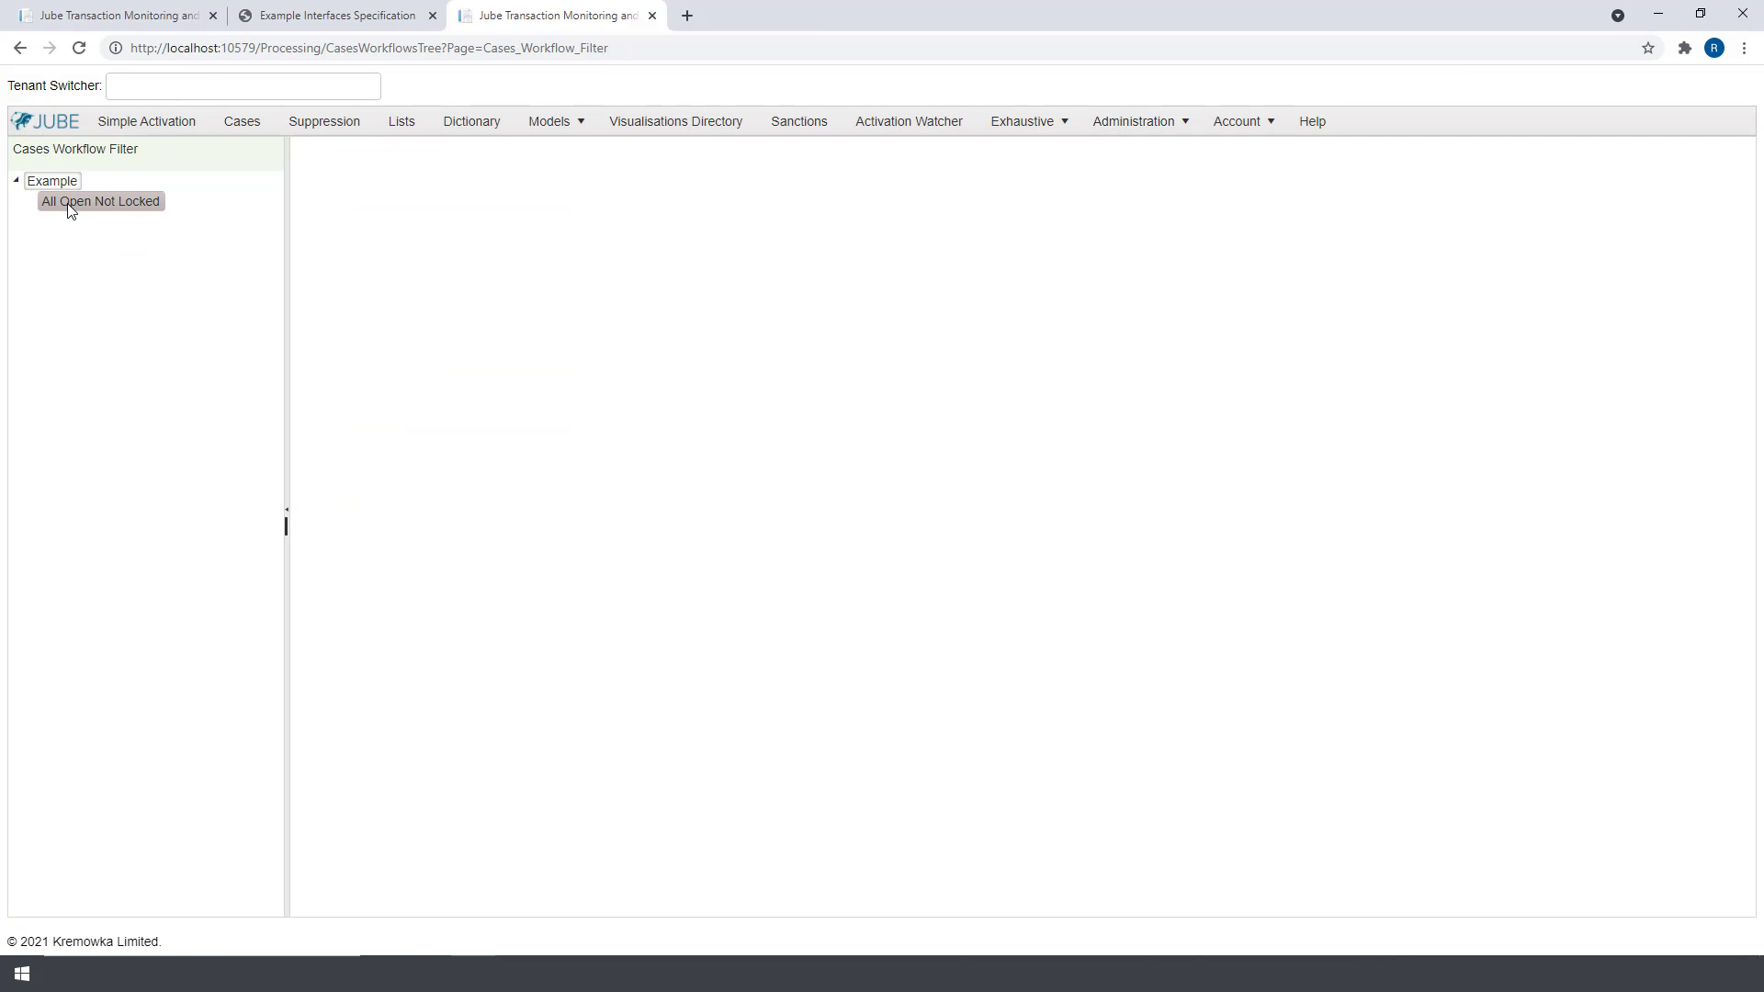
click(72, 210)
Step: Open the Highlight Country Display definition in the Example workflow's Cases Workflow Display settings
mouse_move(1184, 123)
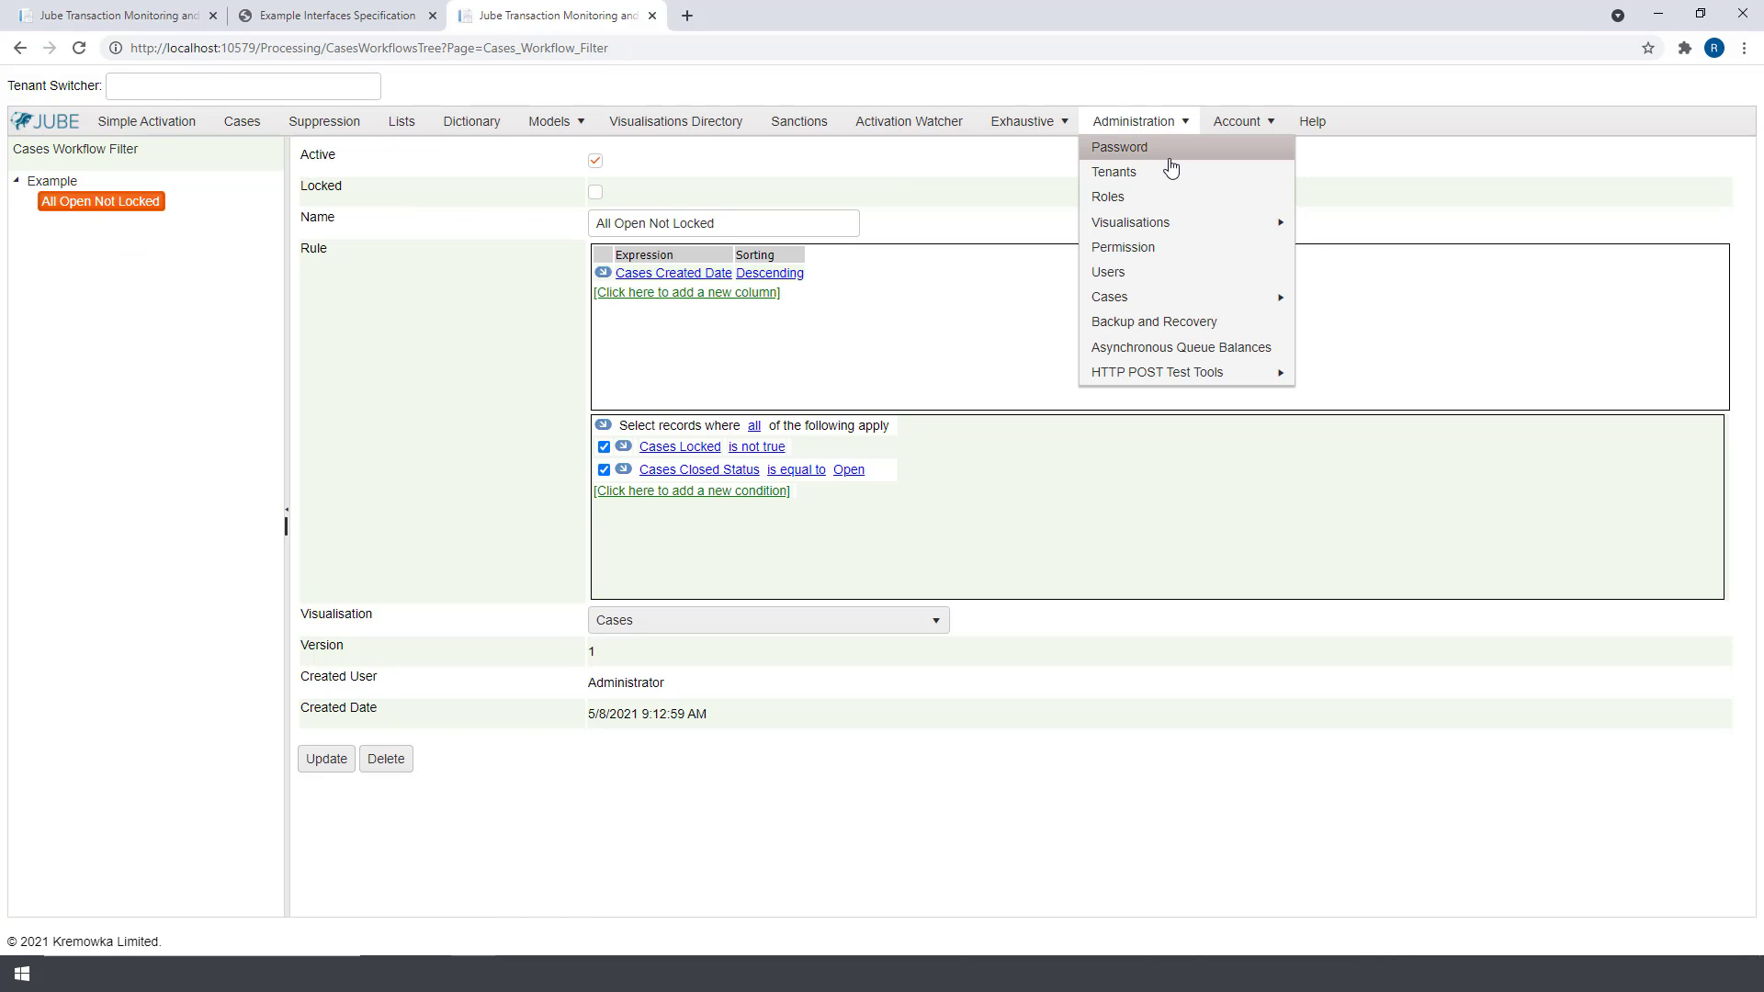
mouse_move(1217, 298)
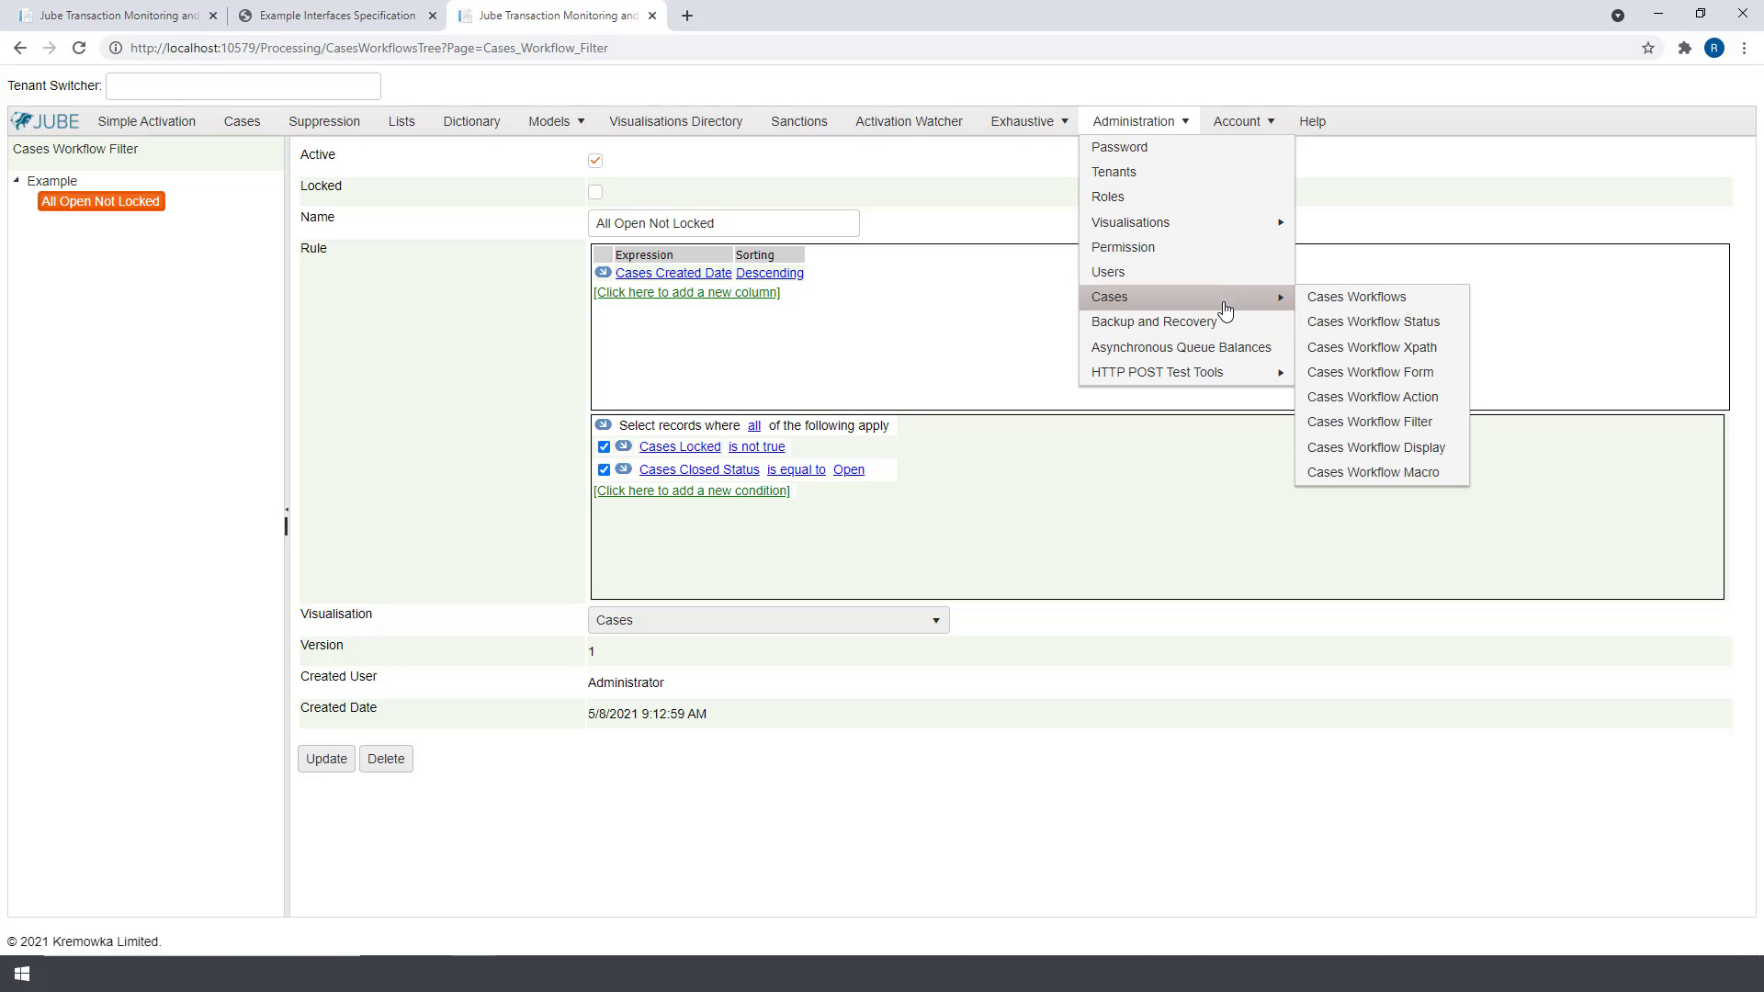
click(1373, 447)
click(69, 208)
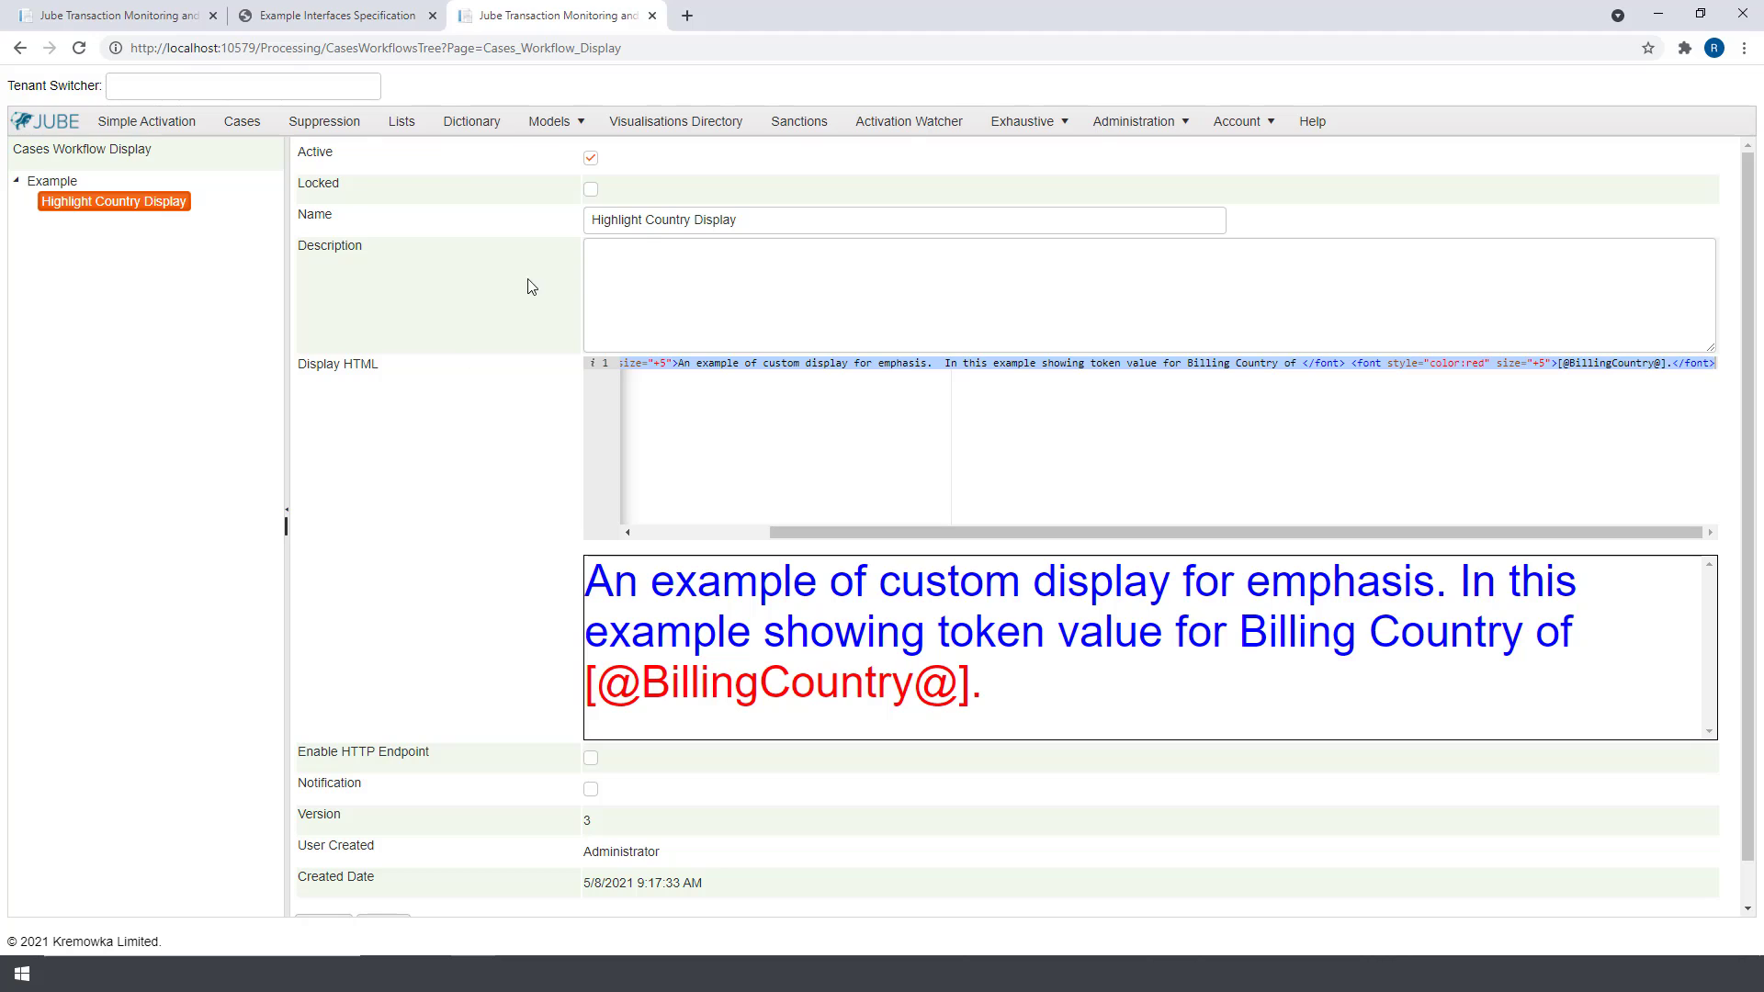
Step: Open the Ping AMLCO macro definition in the Example workflow's Cases Workflow Macro settings
click(1134, 124)
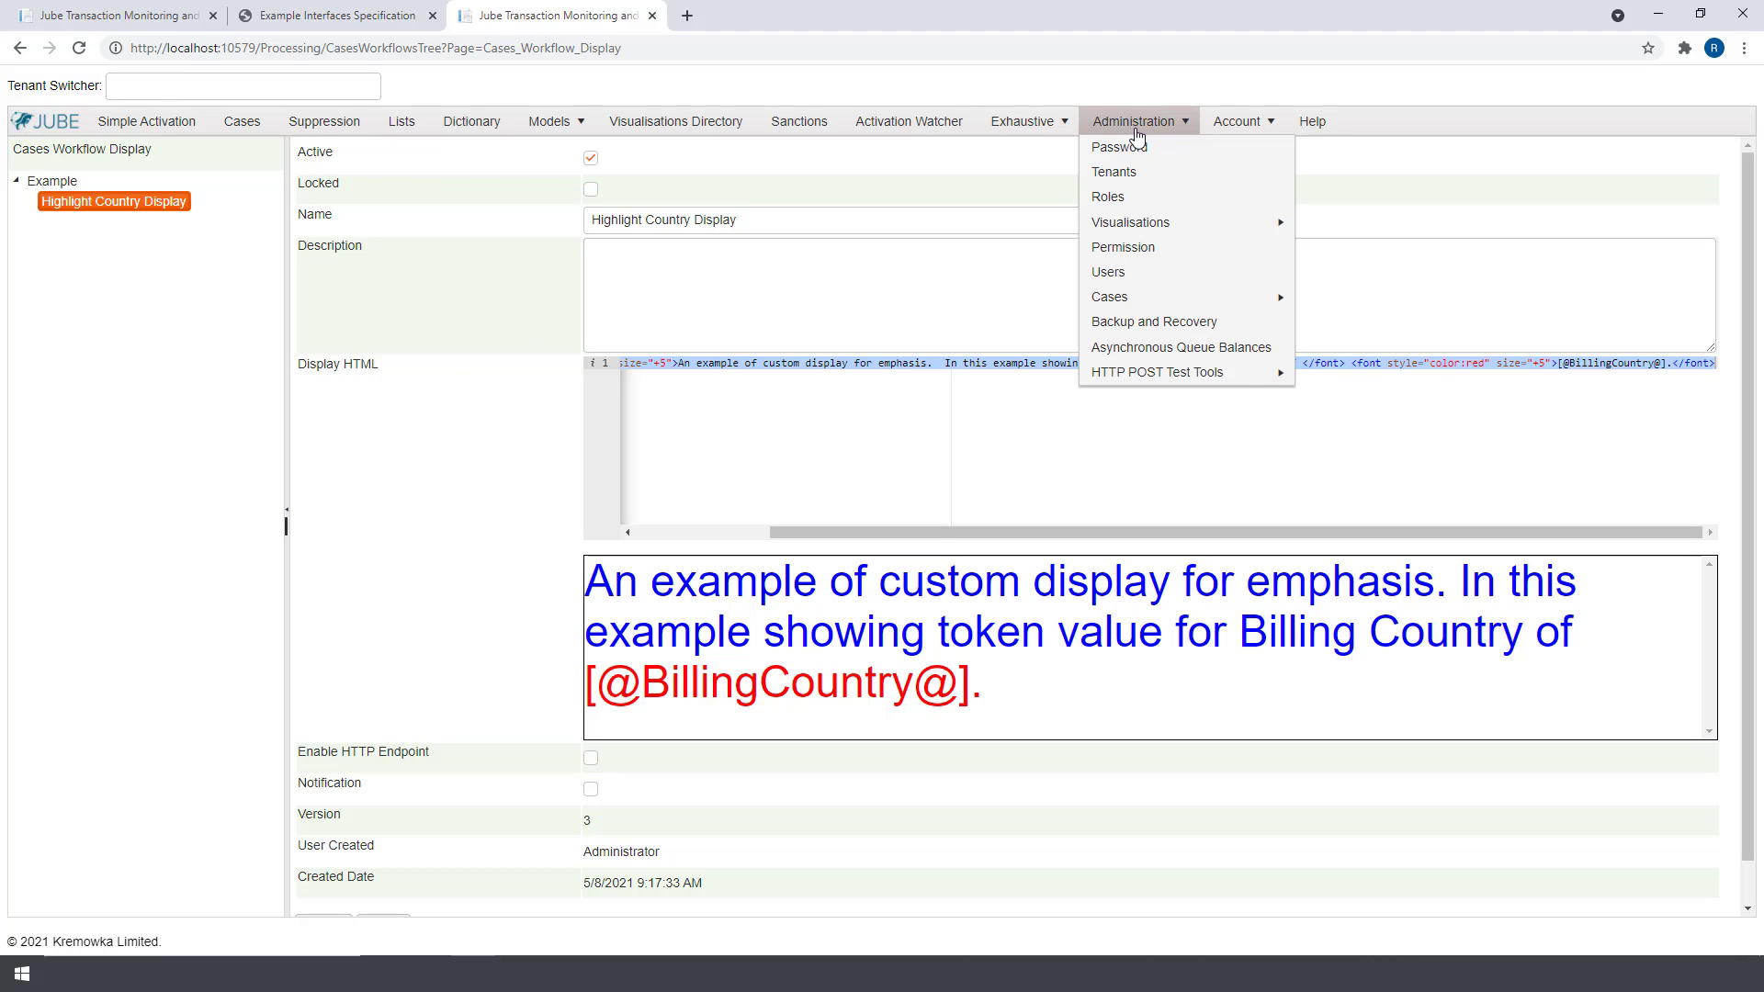
mouse_move(1201, 297)
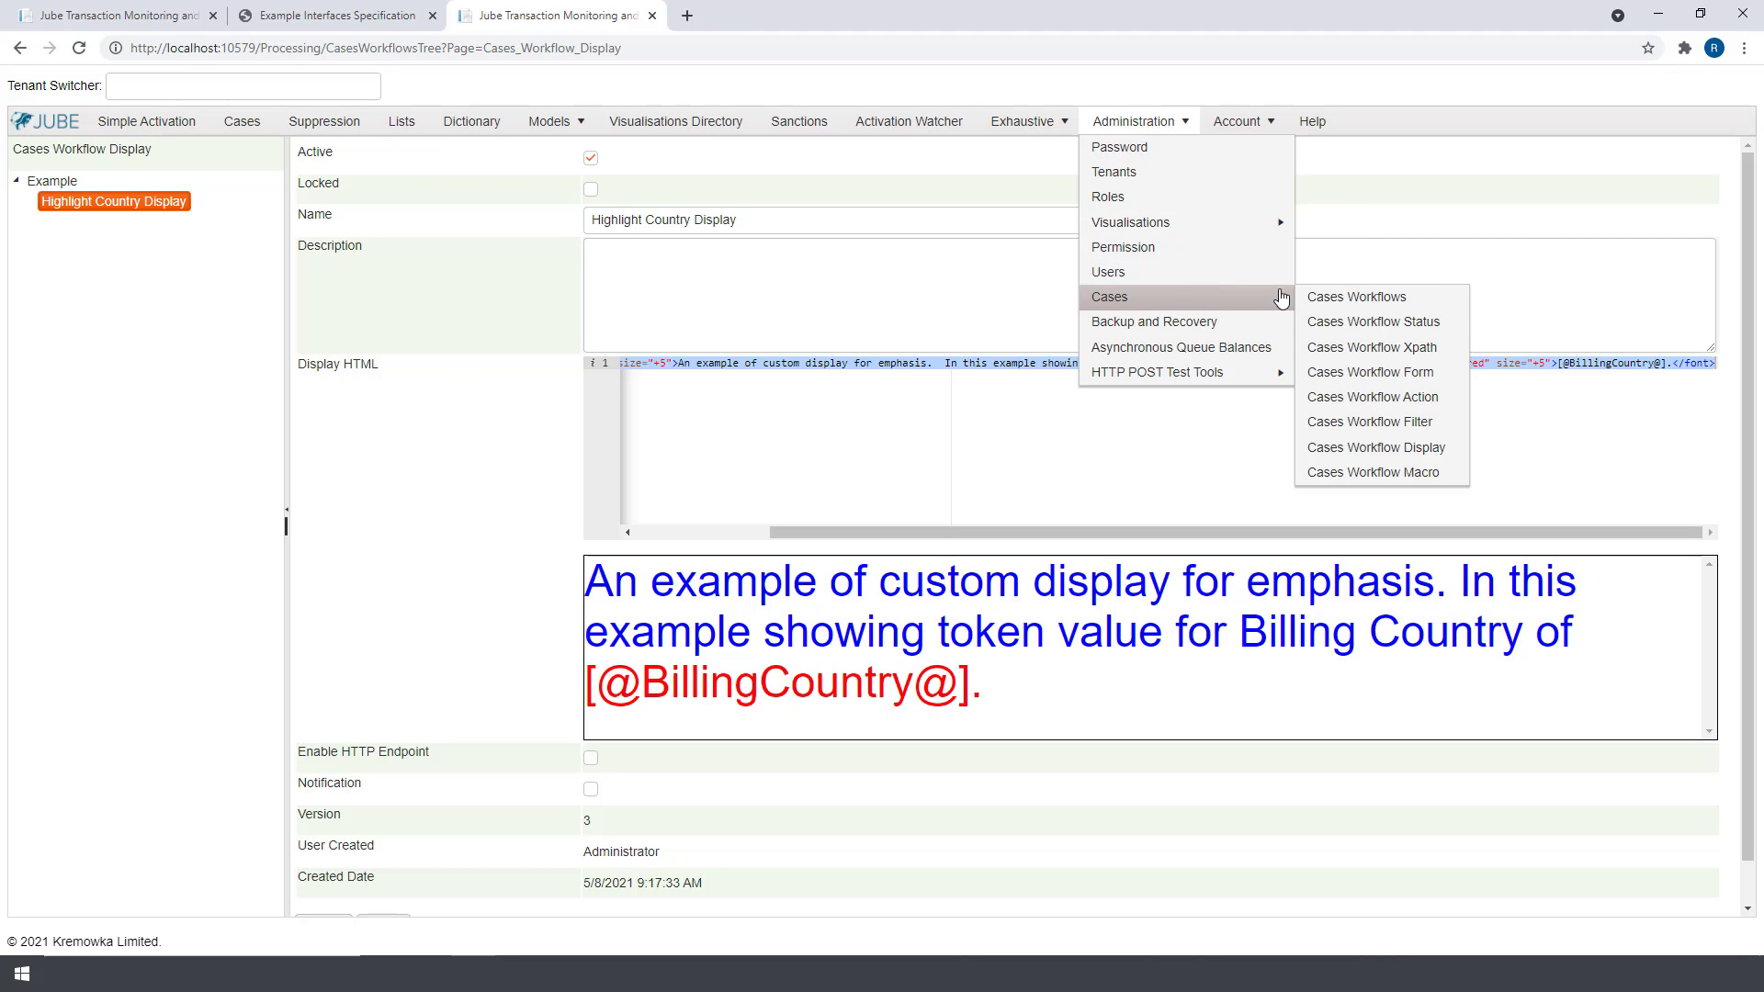
click(1397, 472)
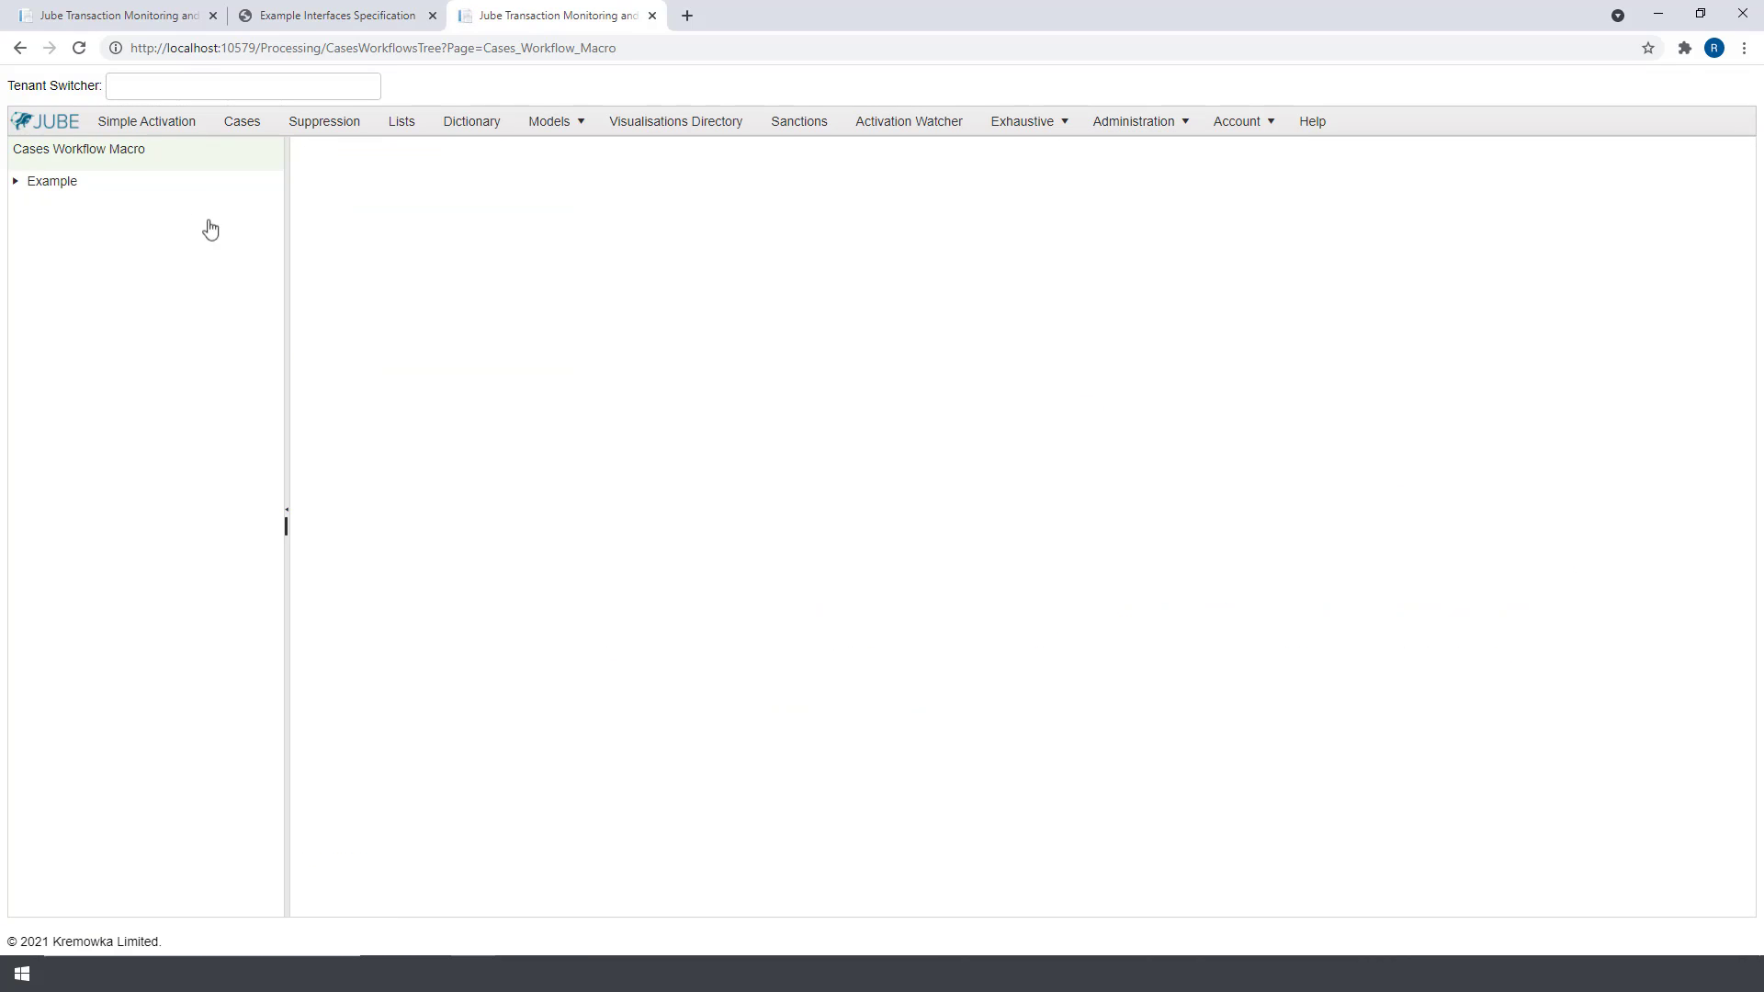
click(46, 201)
click(880, 424)
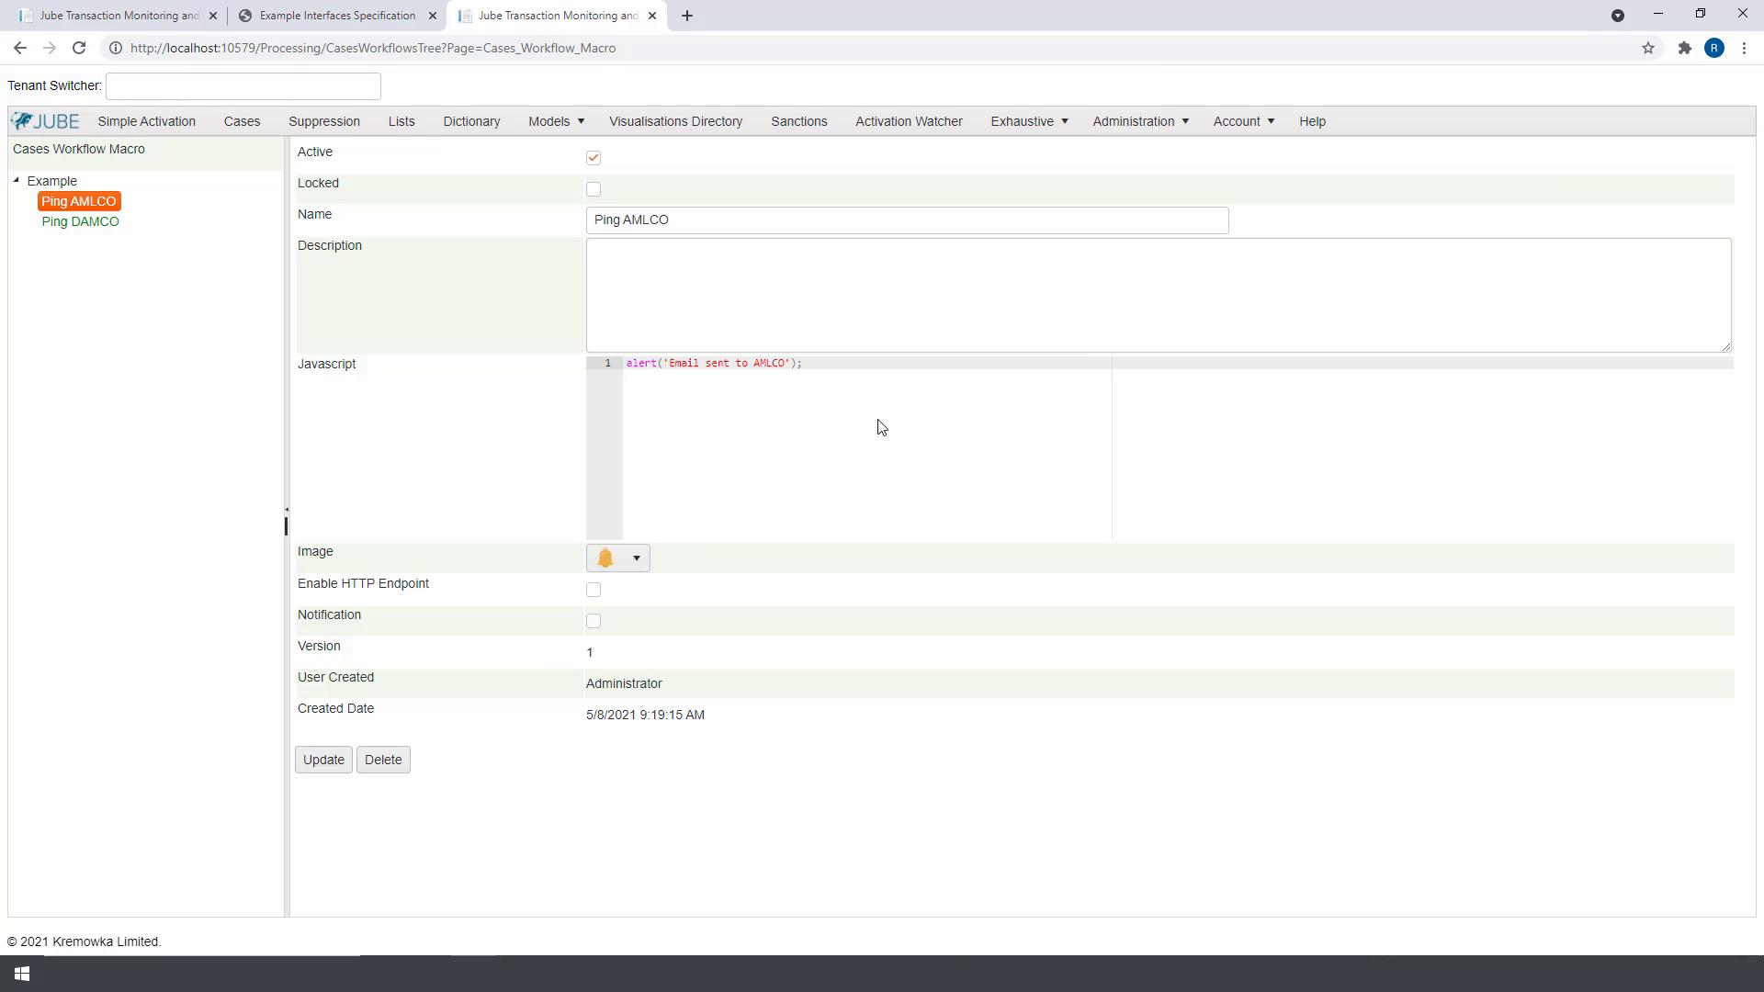
Step: Enable an HTTP endpoint of type GET and an SMS notification for the Ping AMLCO macro
click(592, 590)
click(591, 679)
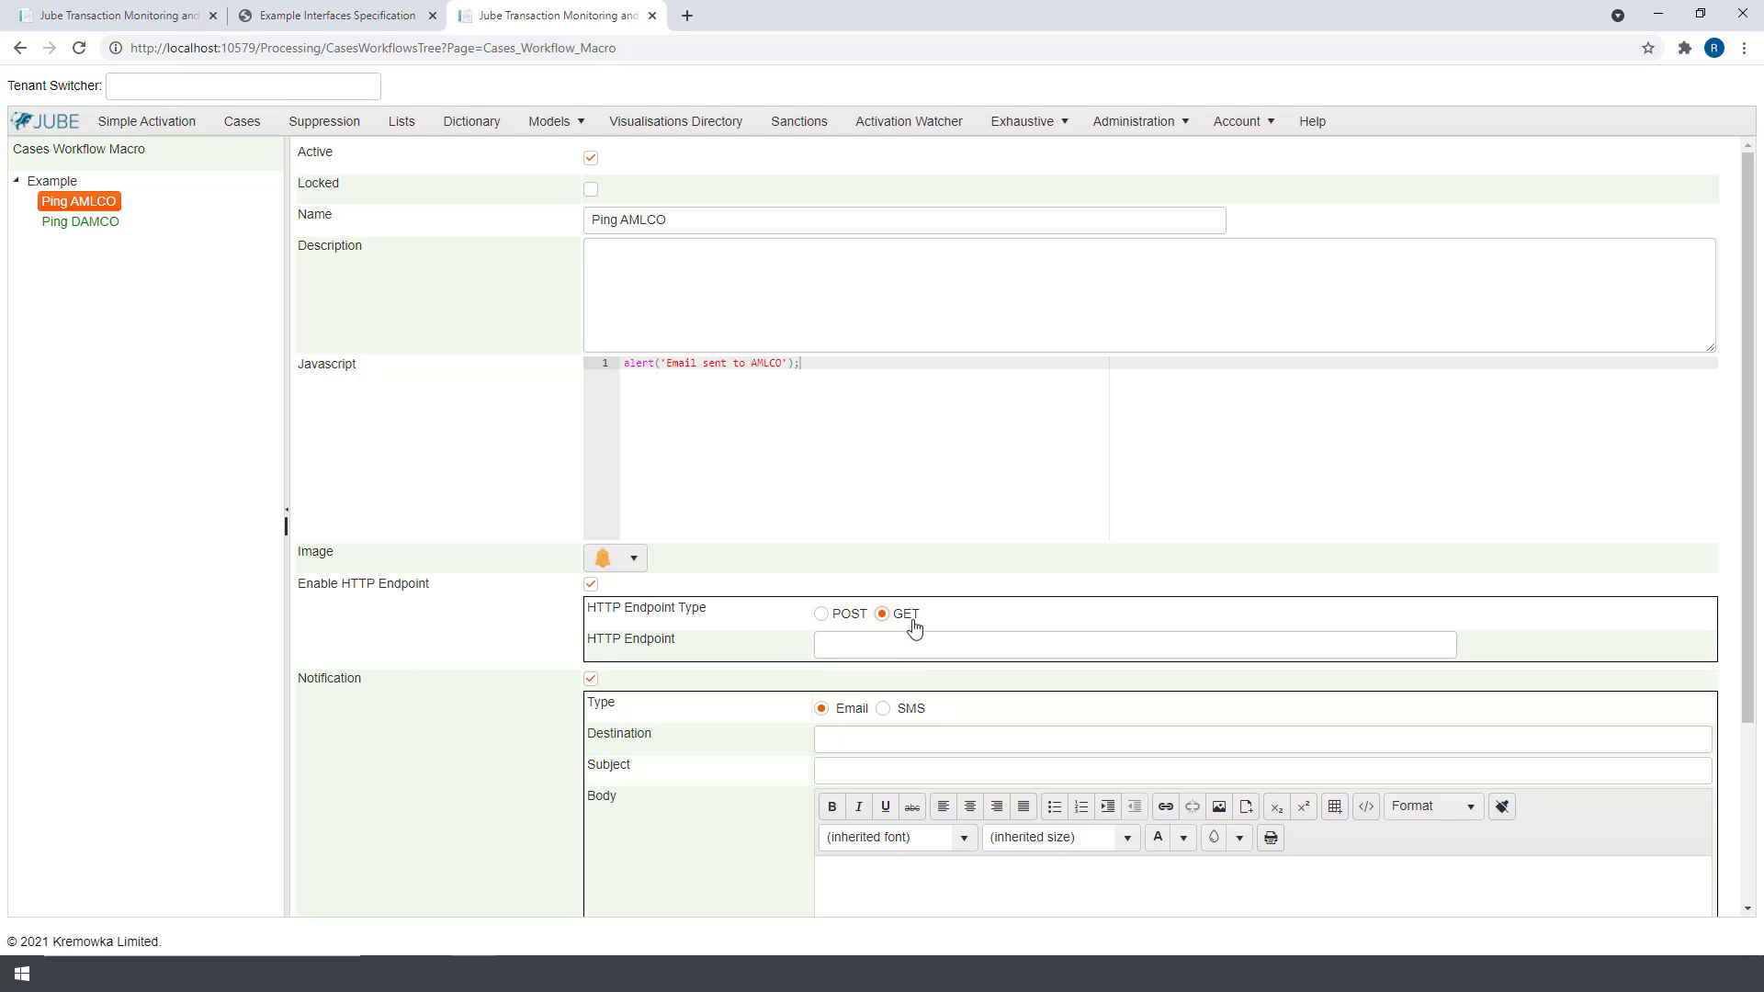
click(901, 712)
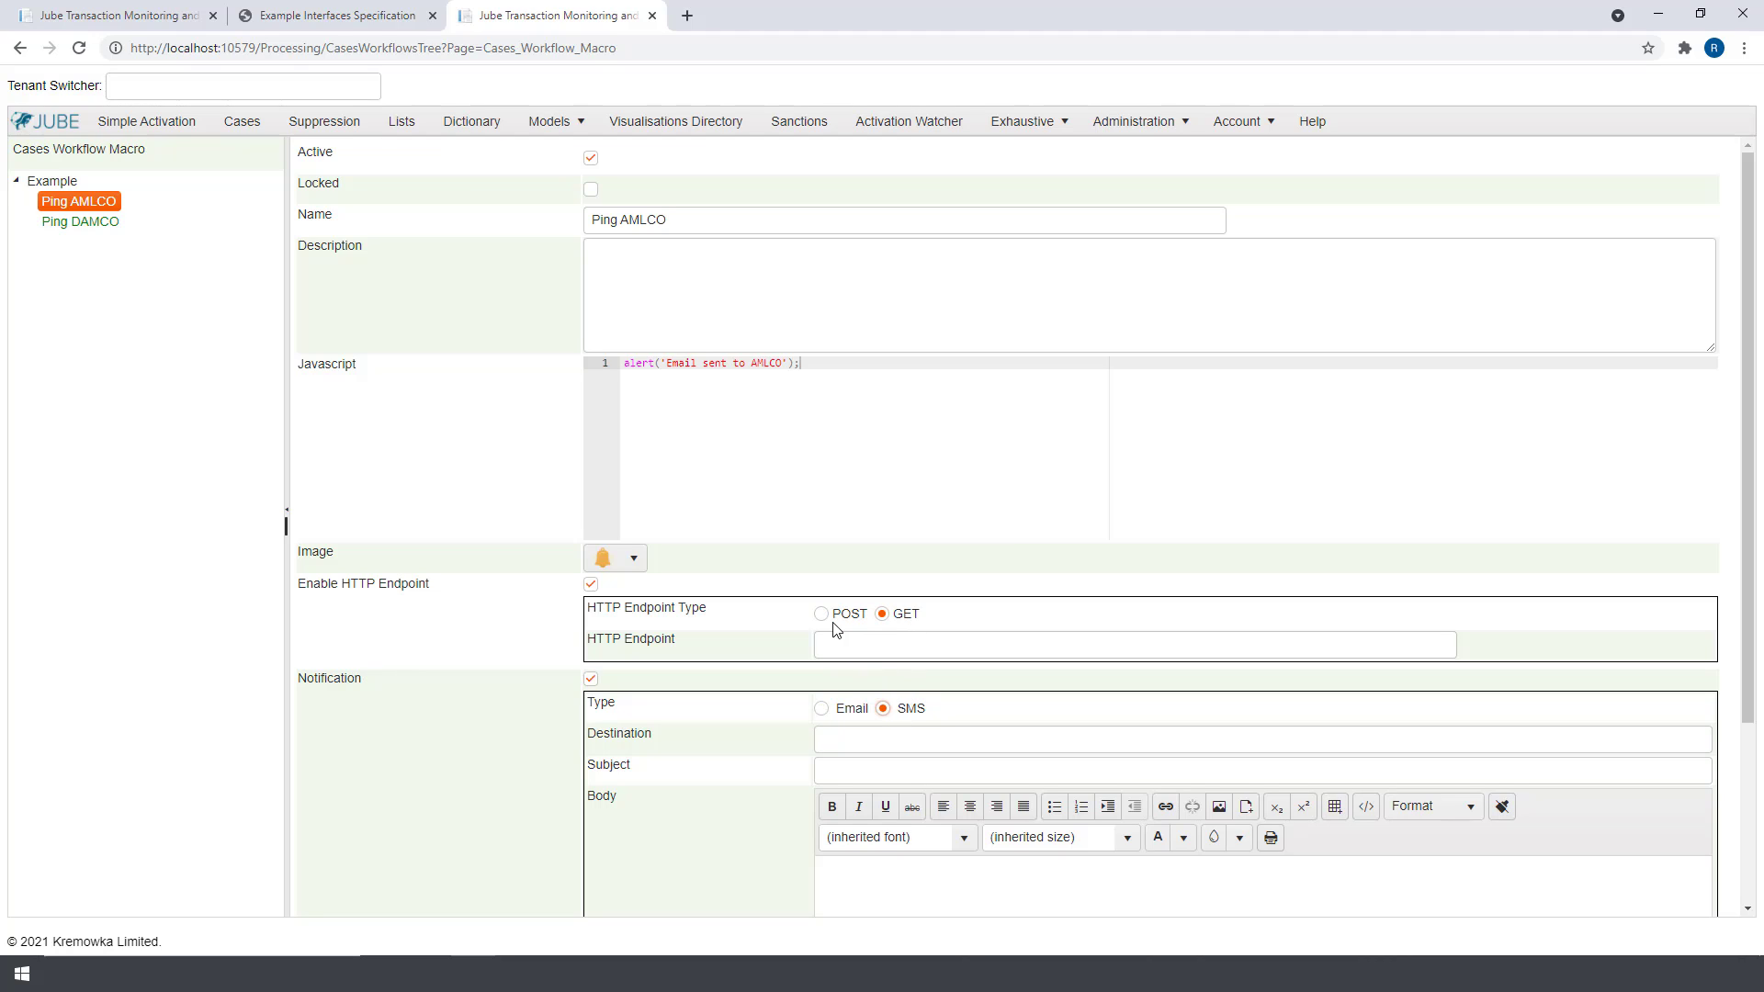